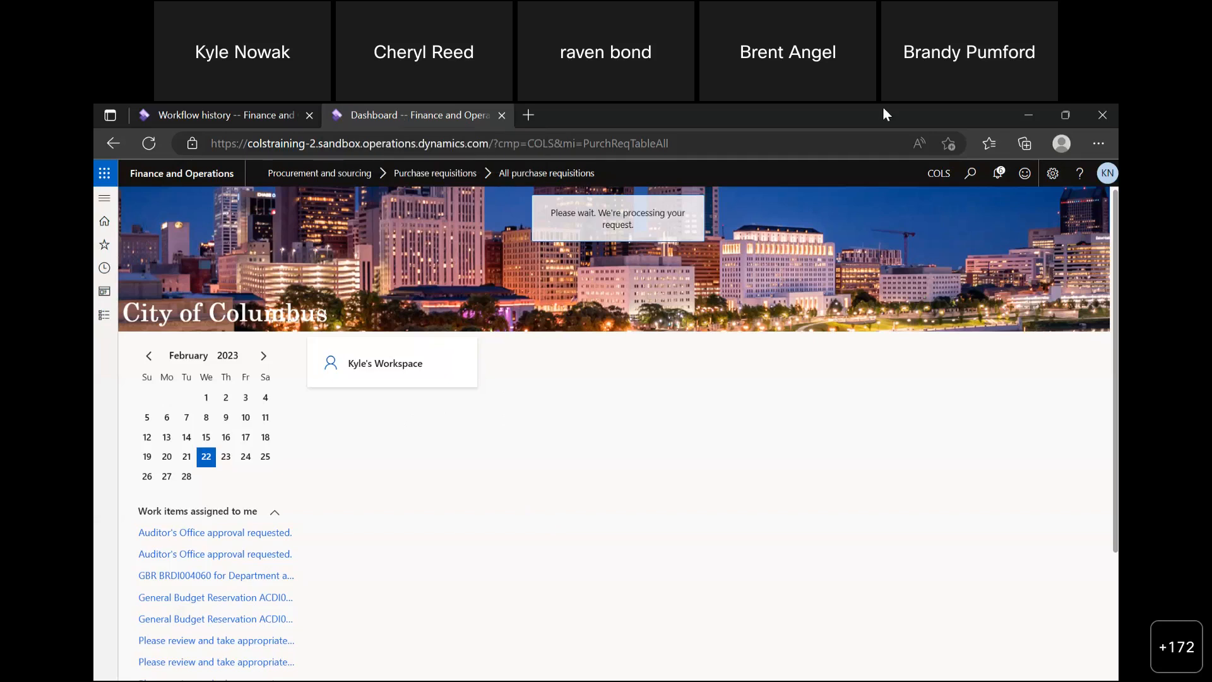
Open a new browser tab and close the stalled Dashboard tab.
left_click_drag(883, 106, 767, 184)
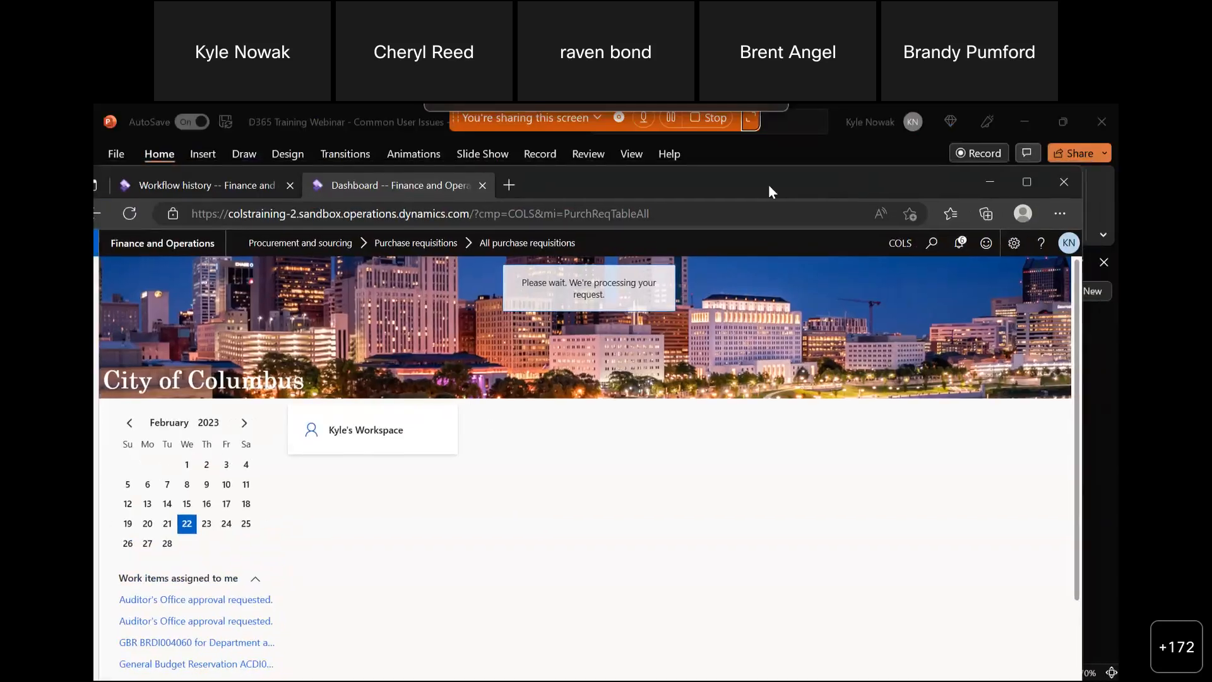
left_click(498, 187)
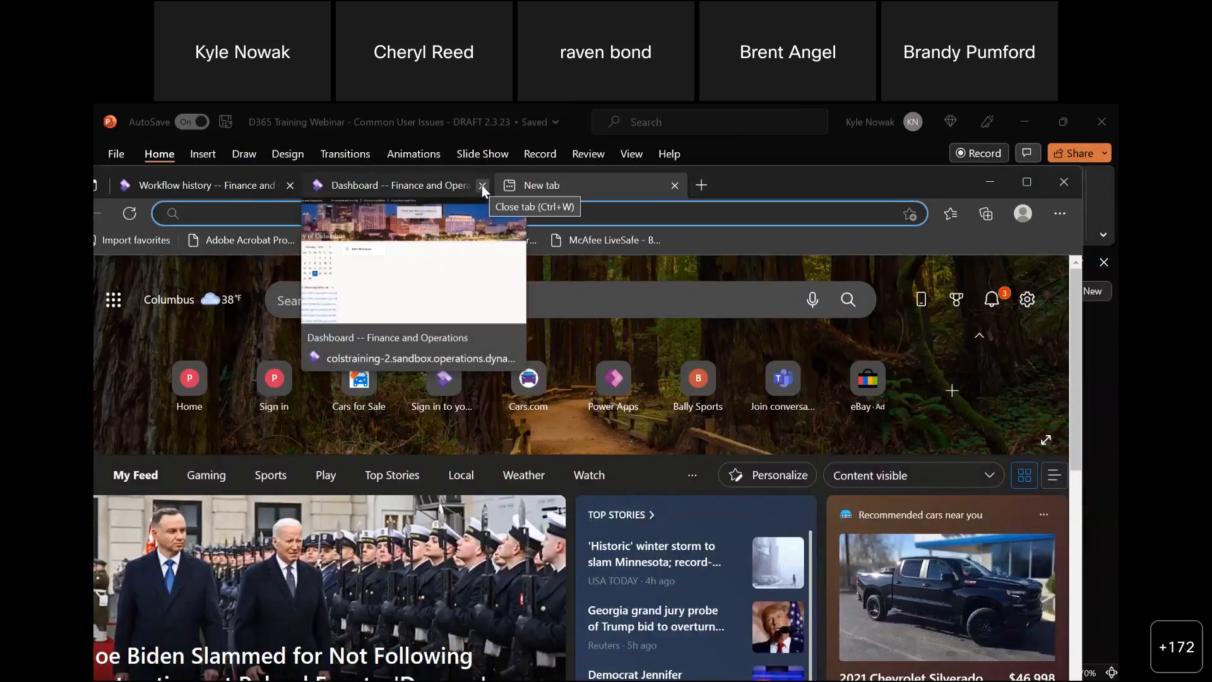
left_click(483, 184)
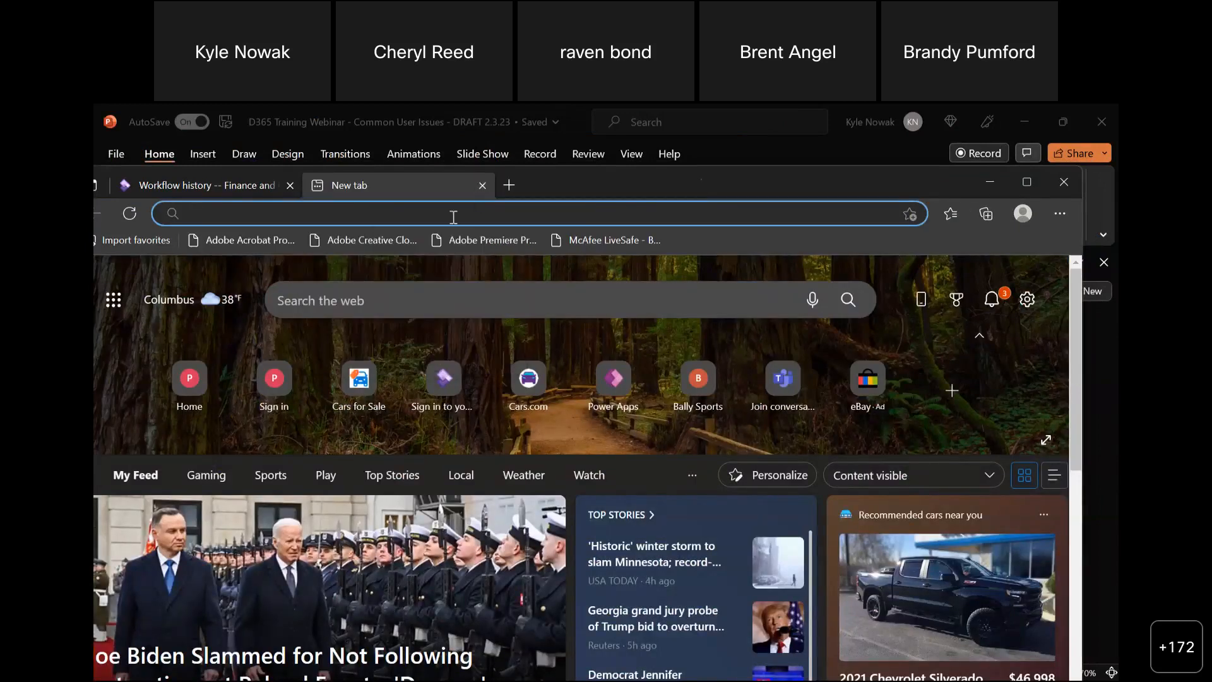
Copy the Workflow history tab's address, load it in the new tab and maximize the browser window.
left_click(442, 213)
left_click(214, 183)
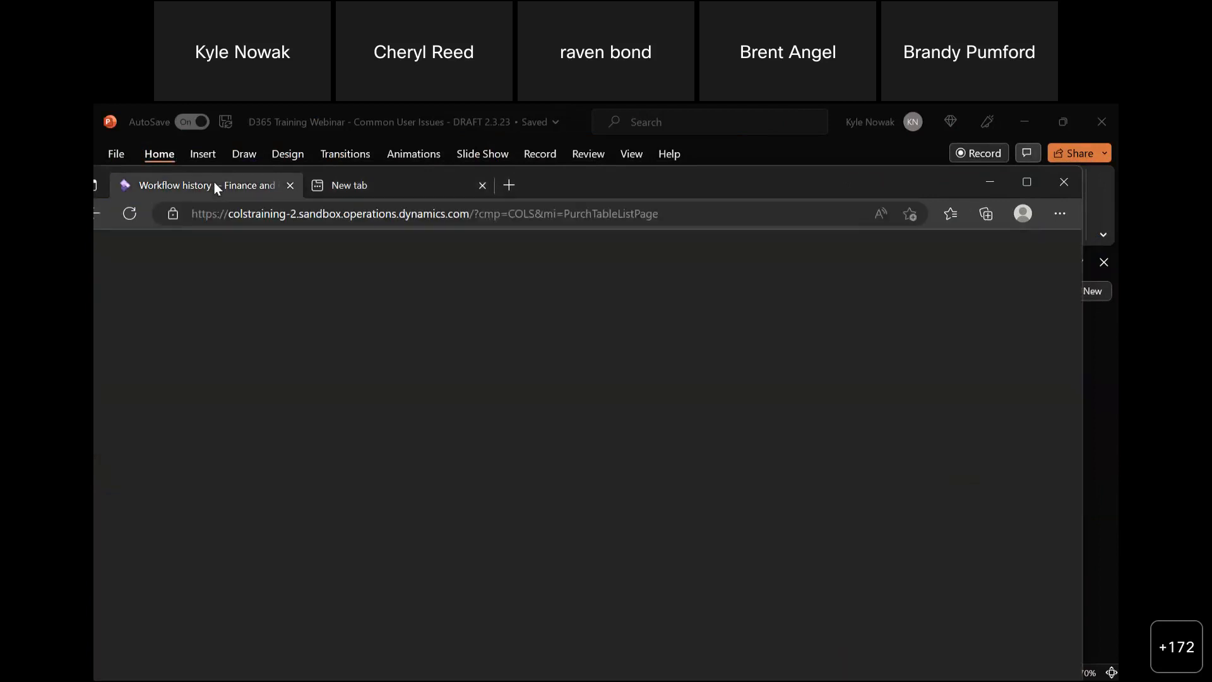
left_click(255, 214)
key("ctrl+c")
left_click(358, 184)
key("ctrl+v")
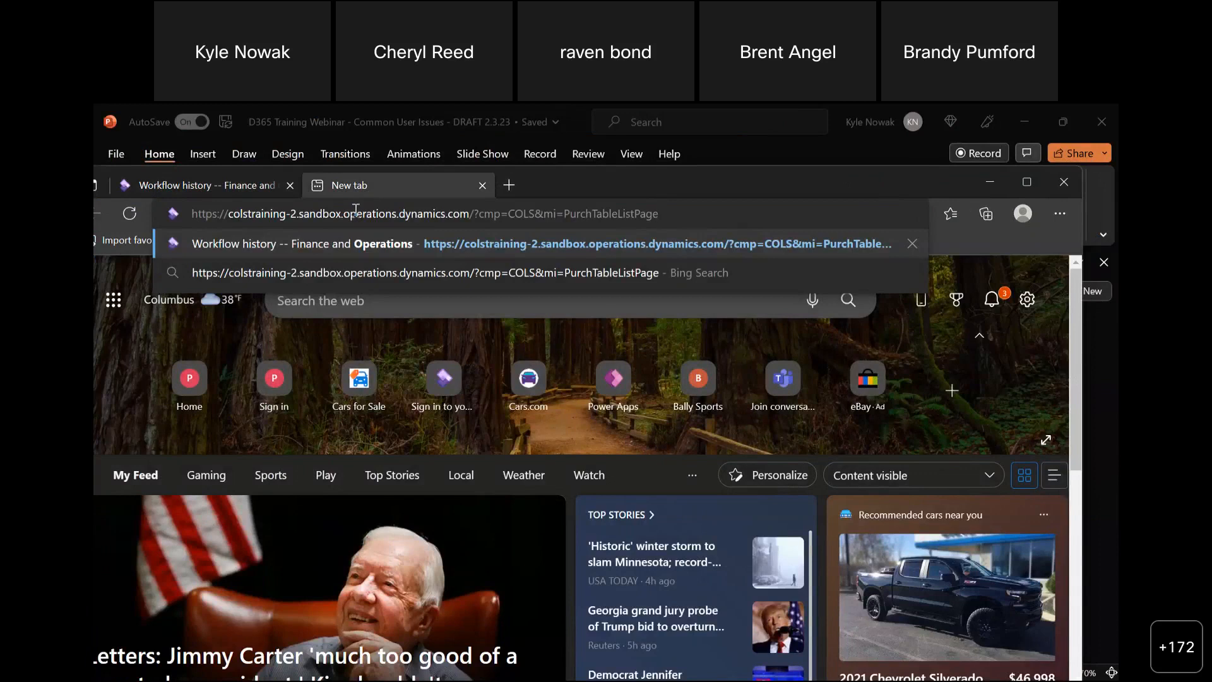
key("Return")
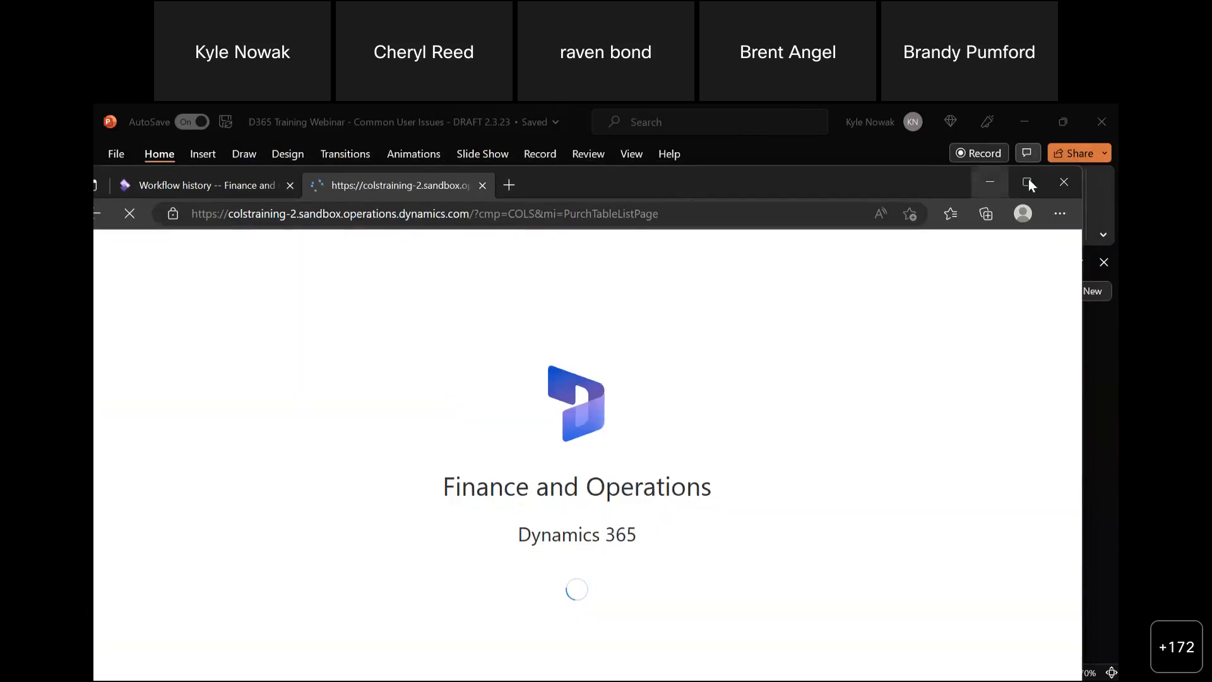
left_click(1028, 182)
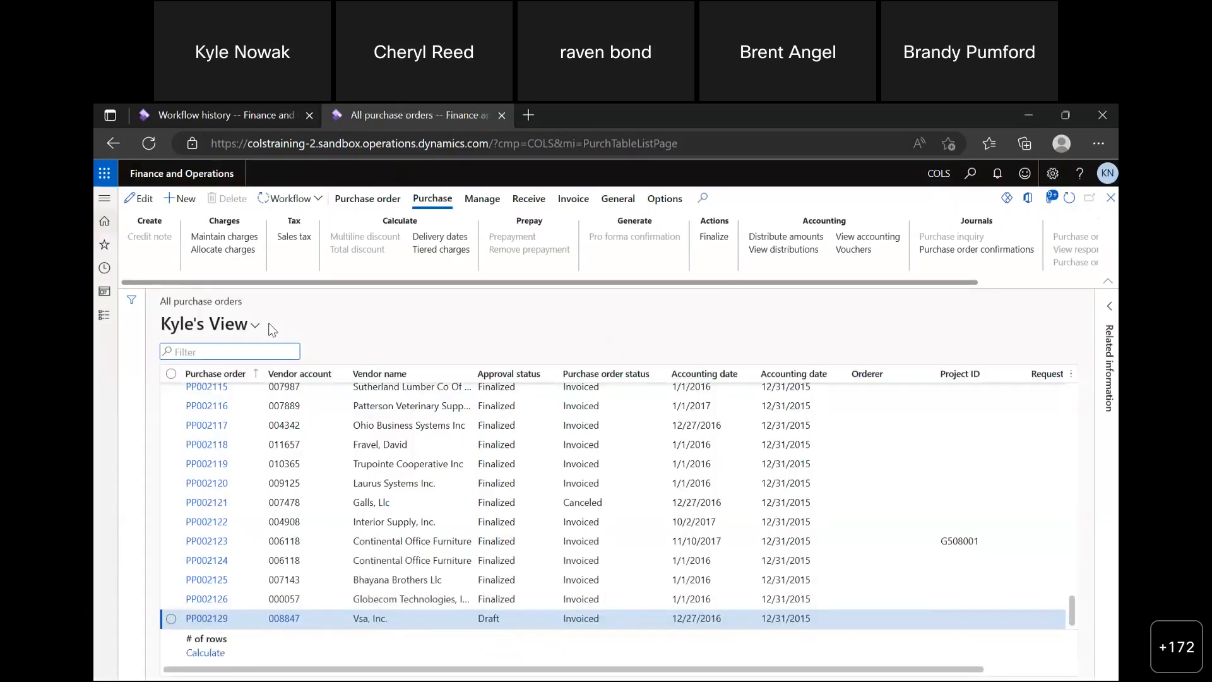
left_click(180, 199)
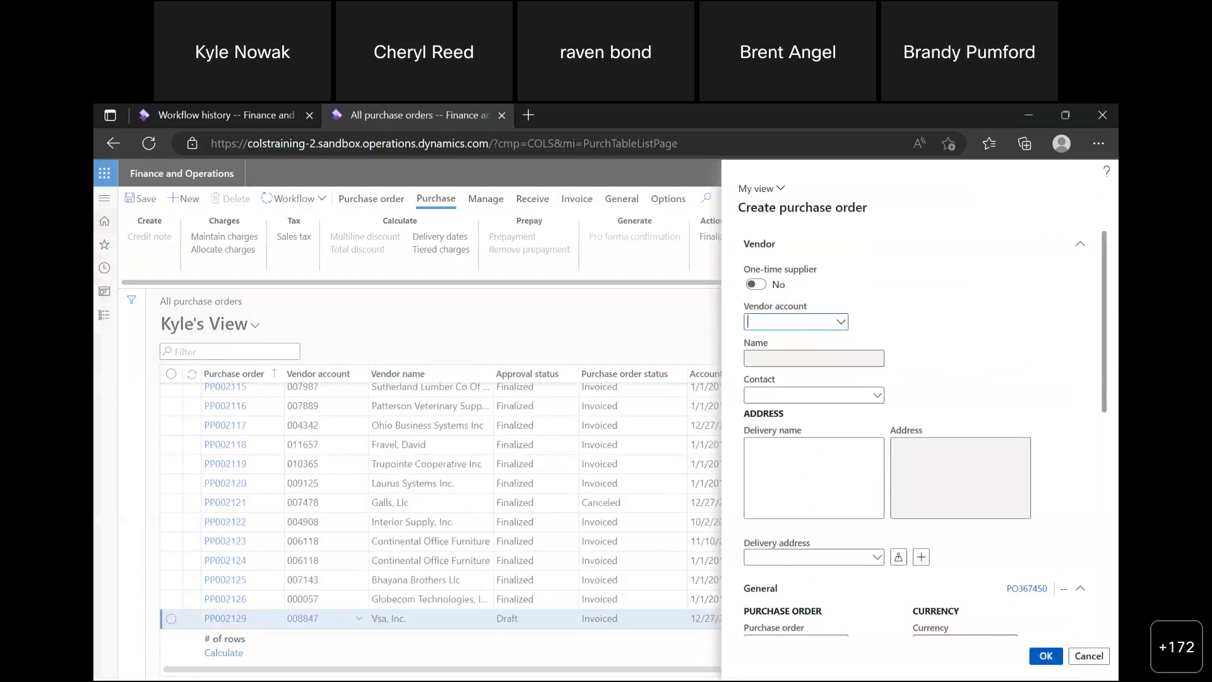
left_click(1089, 657)
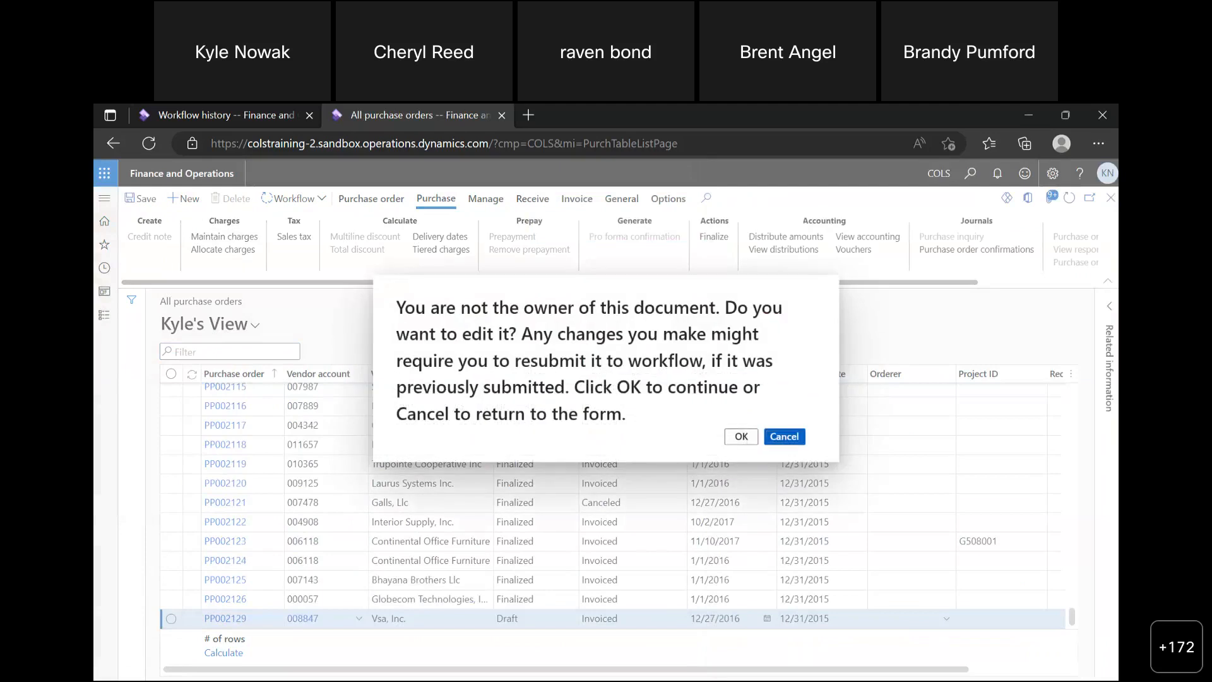
left_click(781, 436)
Open all purchase requisitions in Procurement and sourcing and create a new requisition named TRAINING - AQUIIRE.
left_click(107, 324)
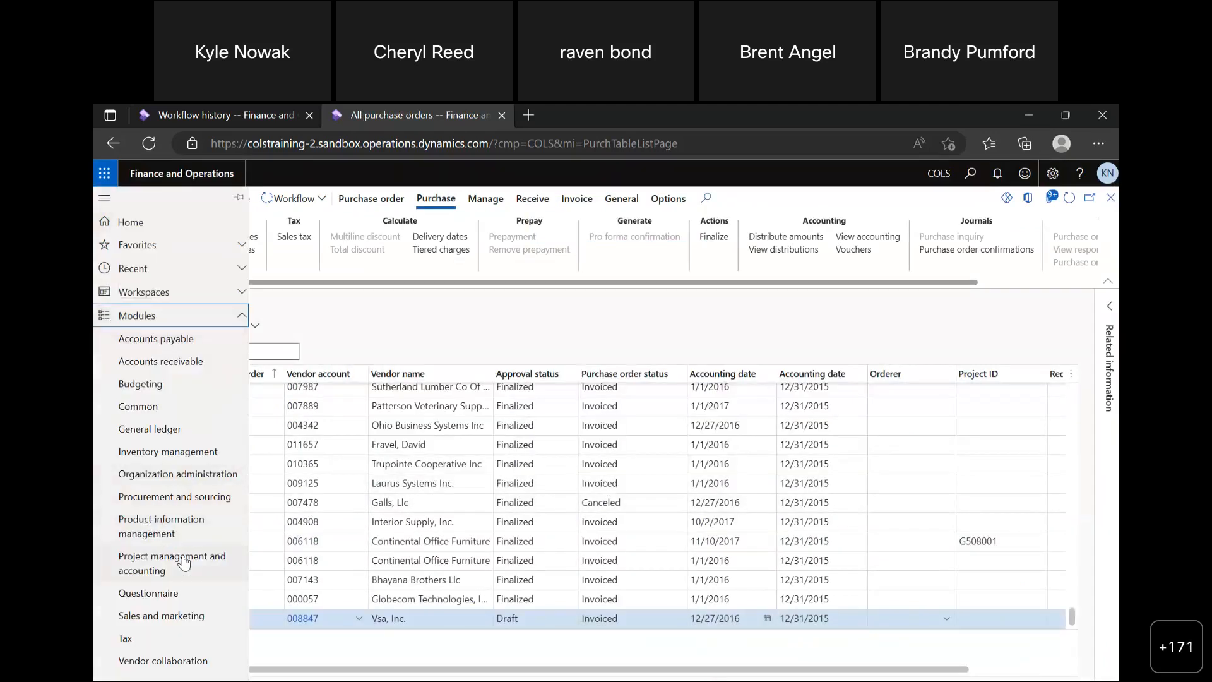
left_click(187, 505)
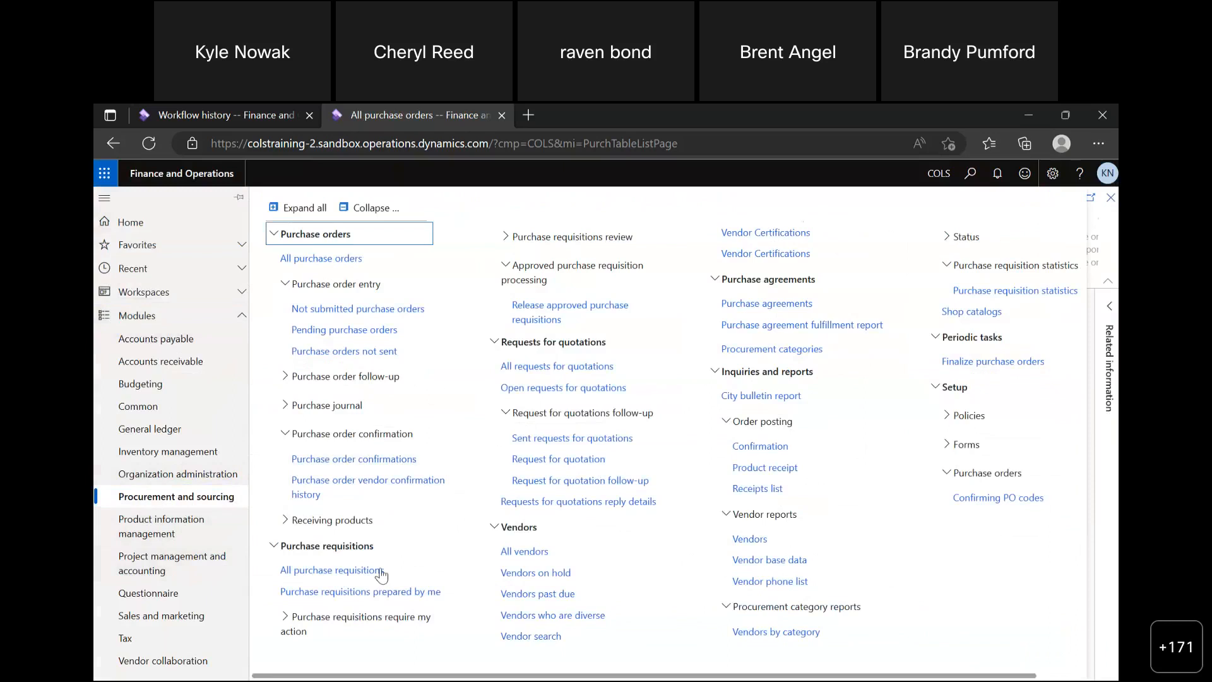
left_click(379, 569)
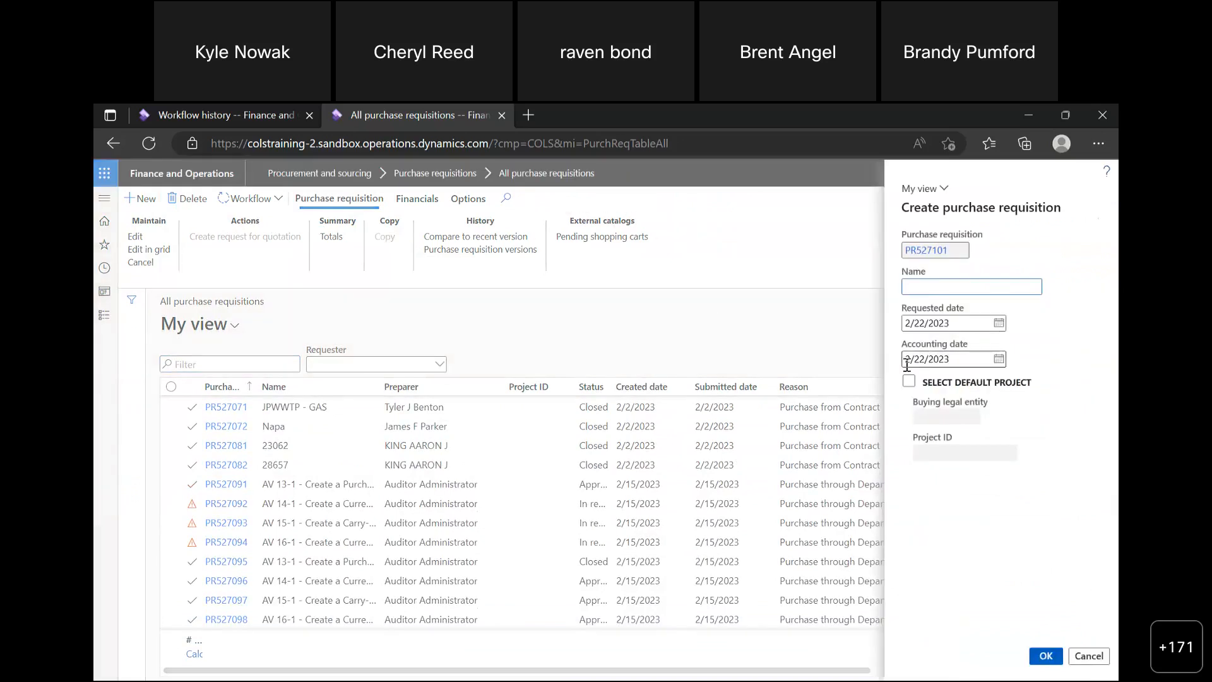
type("TRAINING - ")
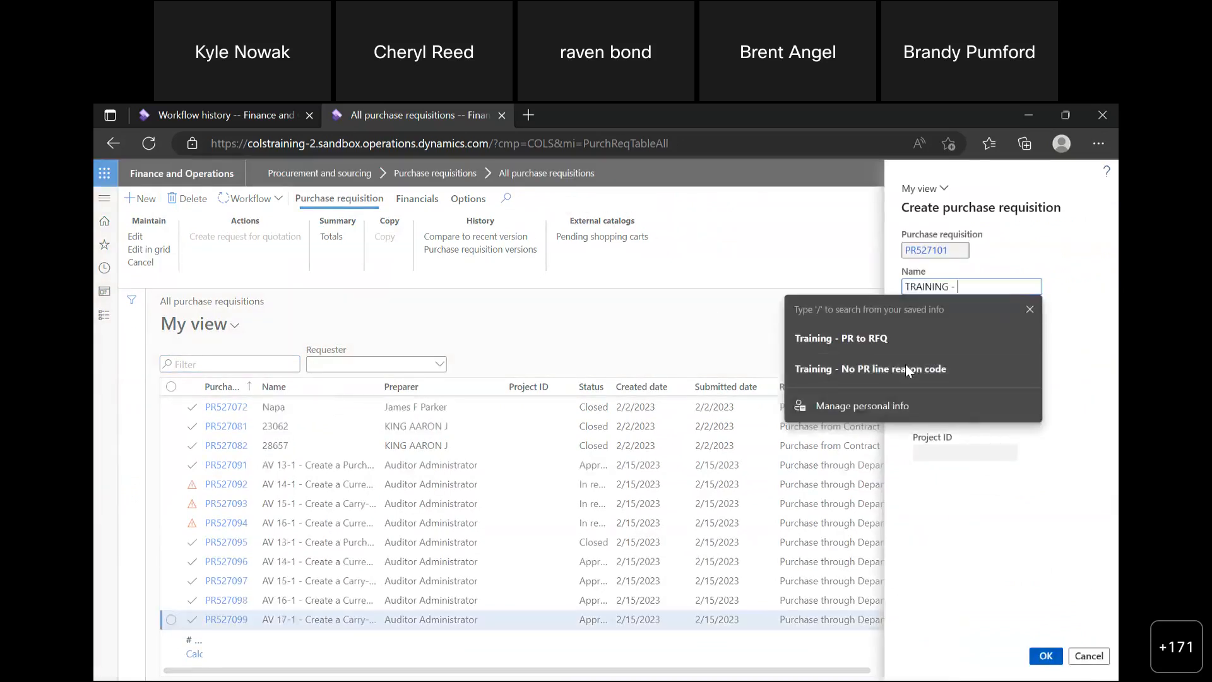
type("AQUIIRE")
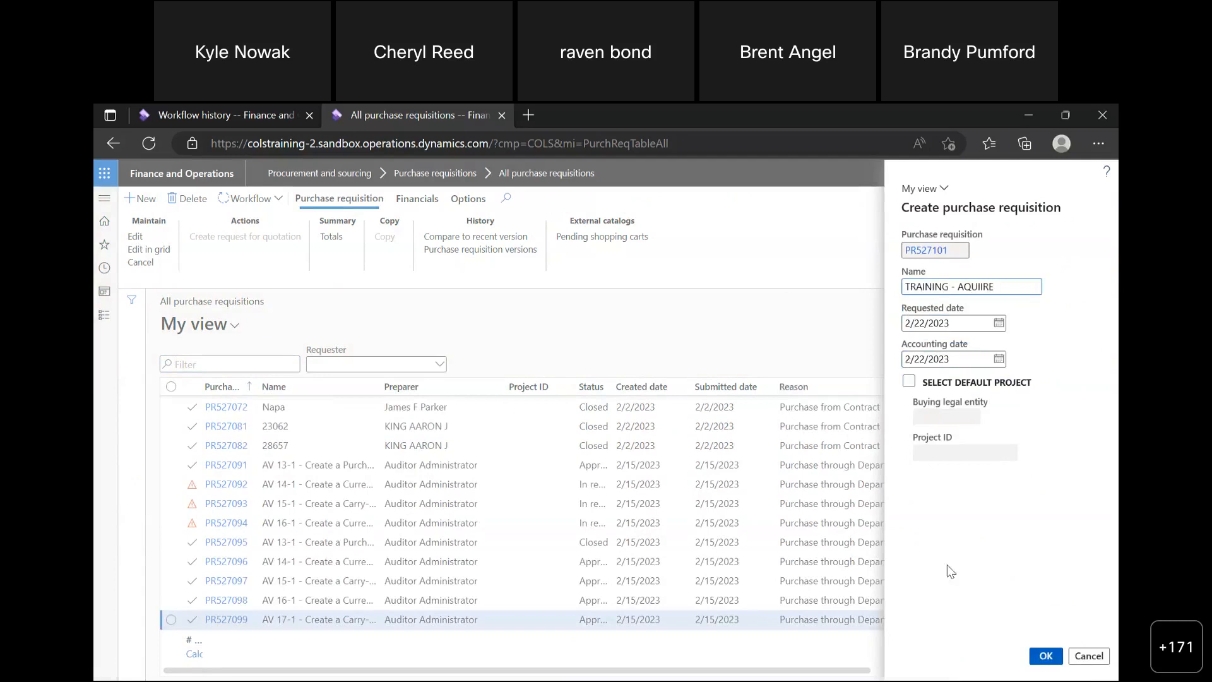
left_click(1043, 657)
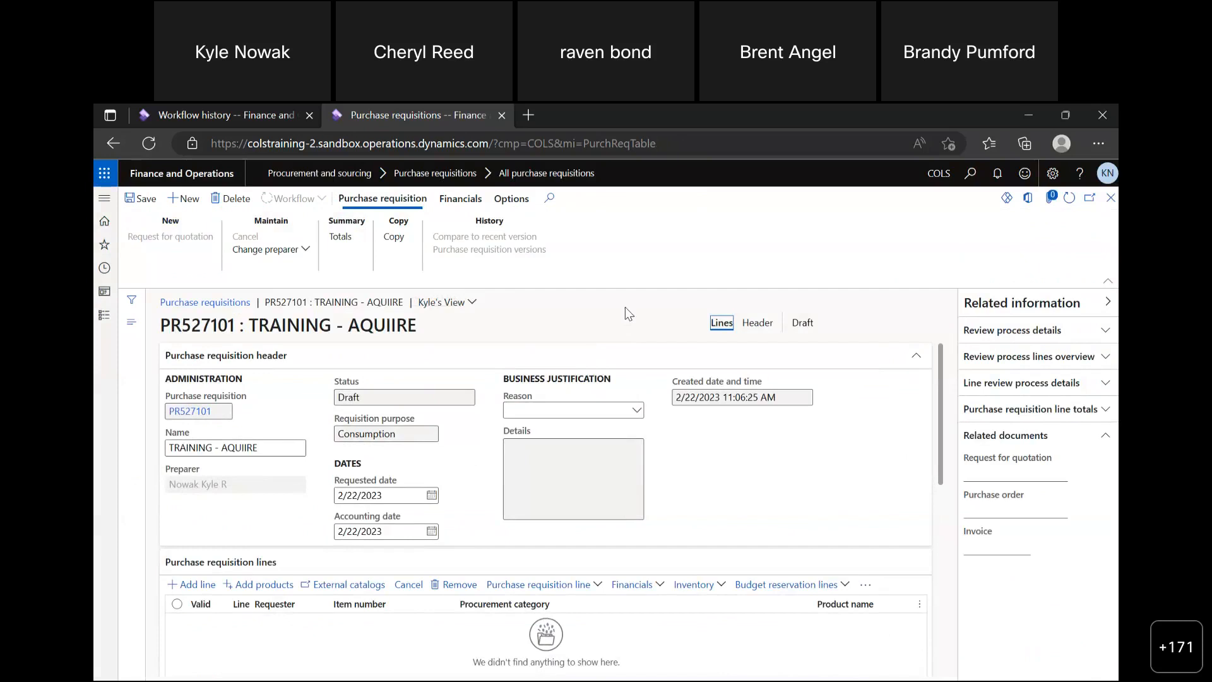
Open the Aquiire external catalog from the requisition lines and agree to be redirected to the external site.
scroll(739, 461, "down", 1)
scroll(742, 464, "up", 1)
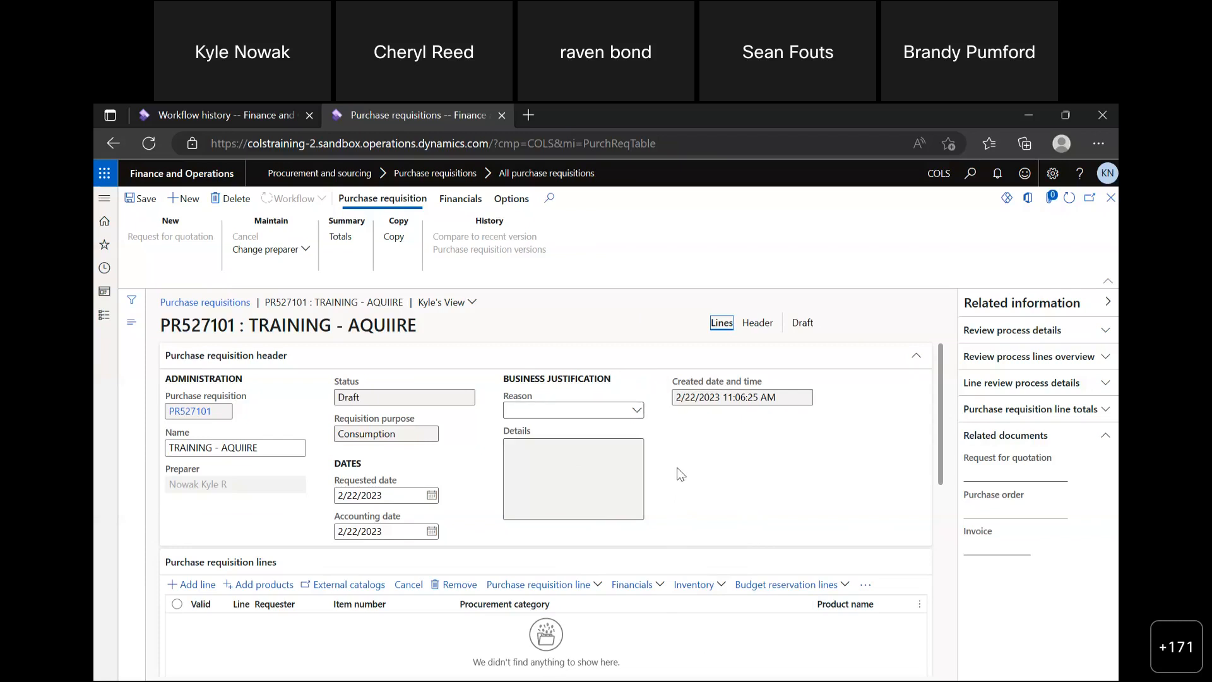
scroll(677, 467, "down", 2)
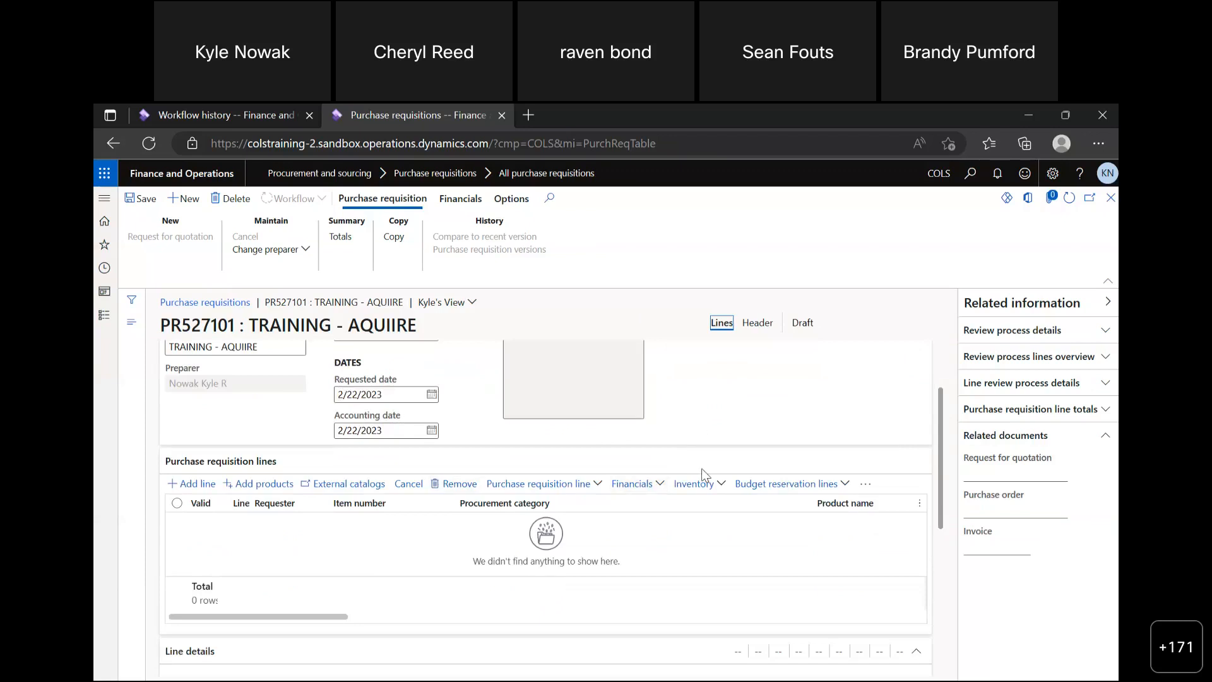
scroll(697, 475, "up", 2)
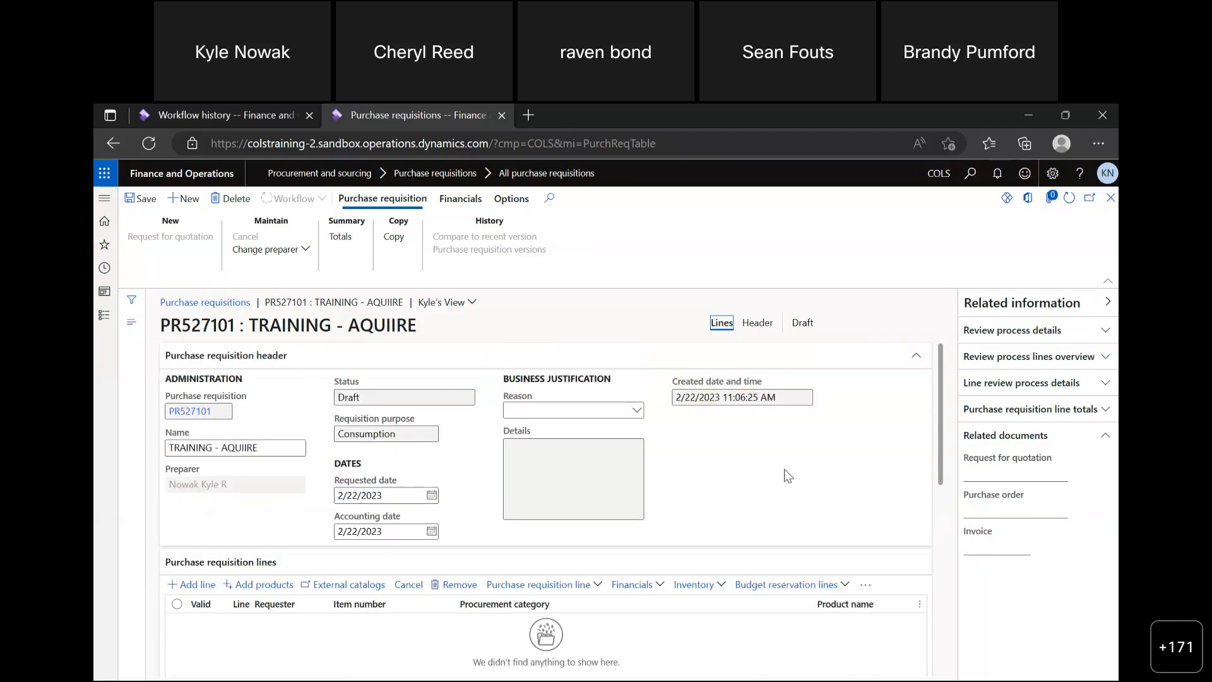
key("ctrl+plus")
scroll(783, 470, "down", 1)
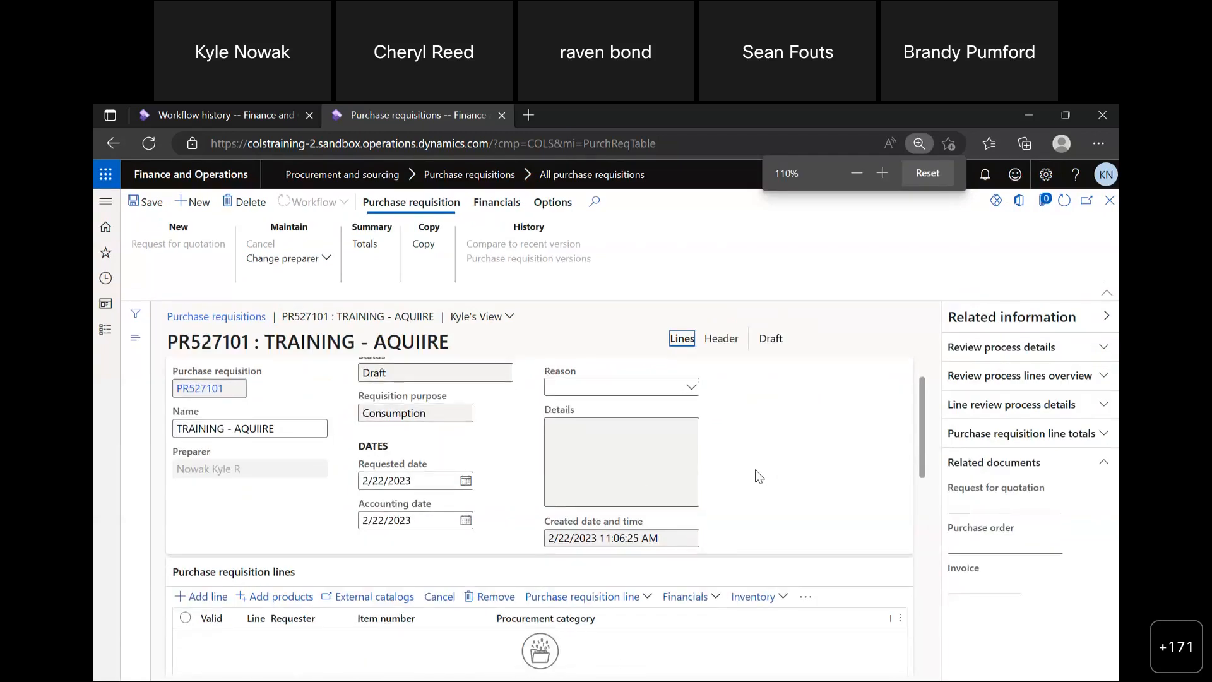
scroll(759, 477, "up", 1)
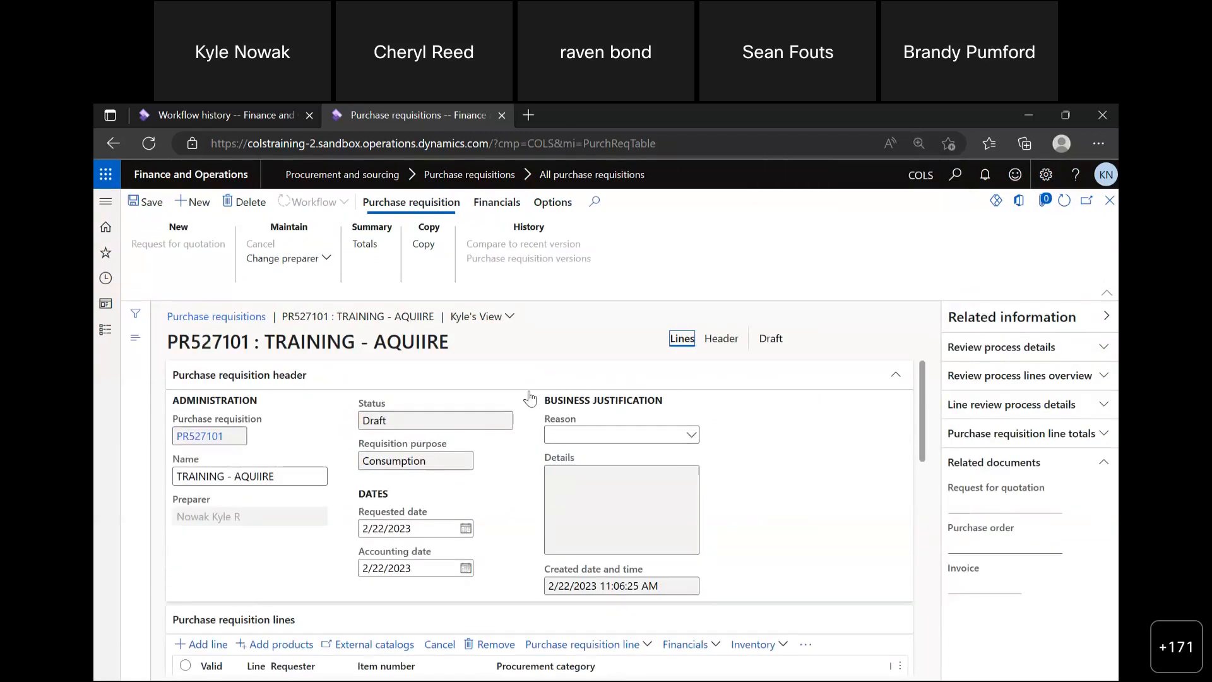
scroll(712, 460, "down", 2)
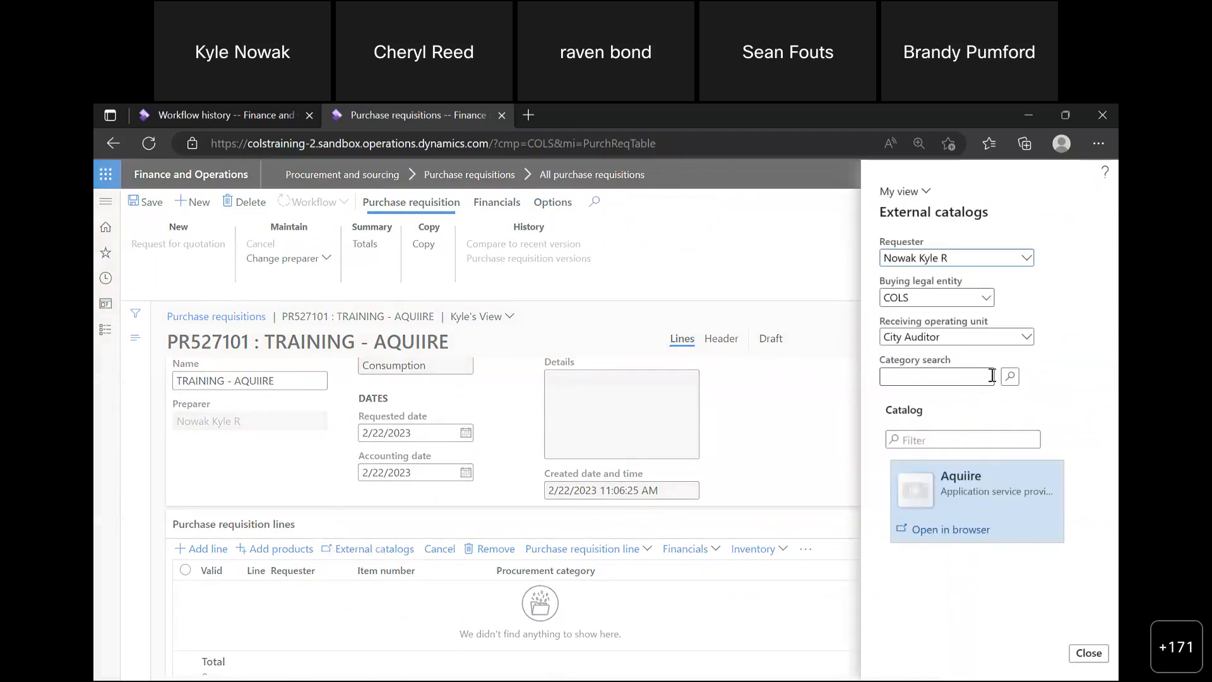
left_click(945, 537)
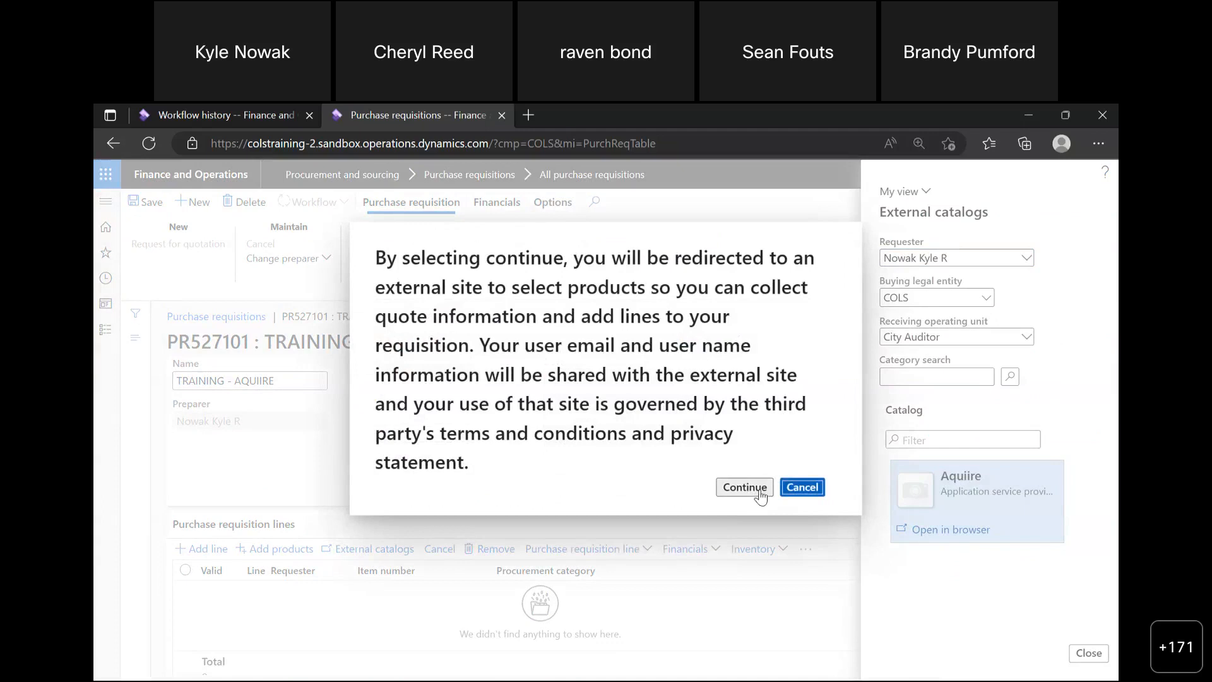
left_click(751, 492)
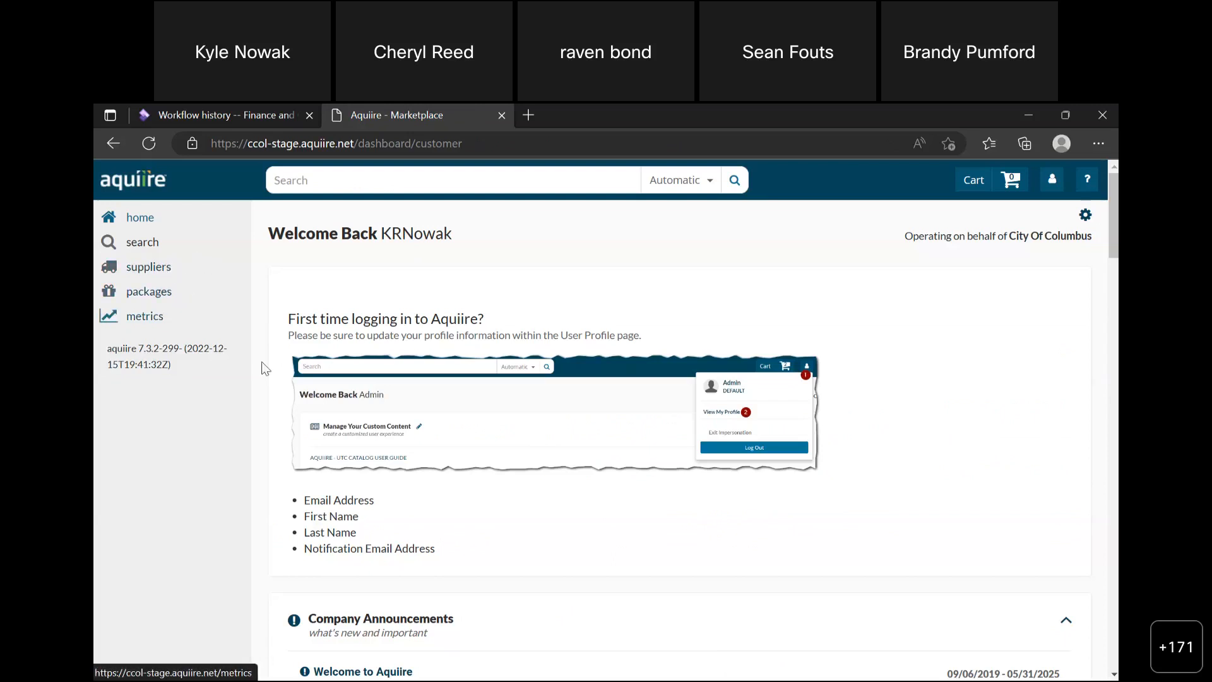
Look over the marketplace home page and open the supplier list, going down to the AT&T entry.
scroll(268, 354, "down", 3)
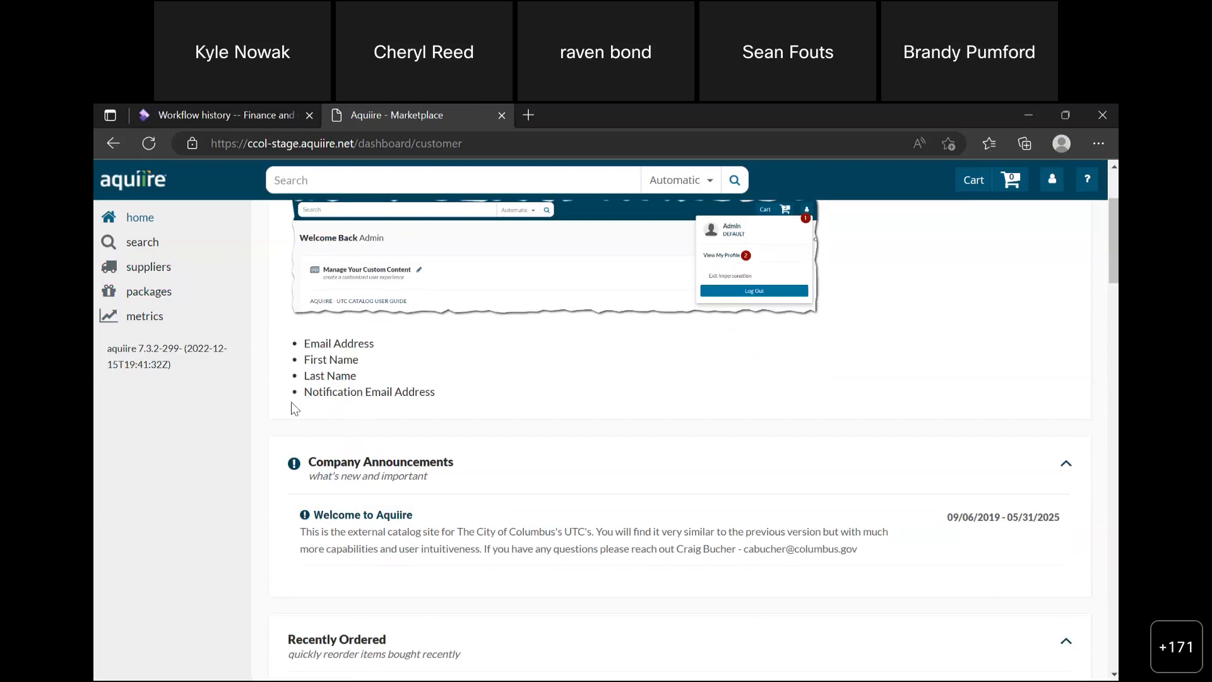
scroll(187, 418, "down", 1)
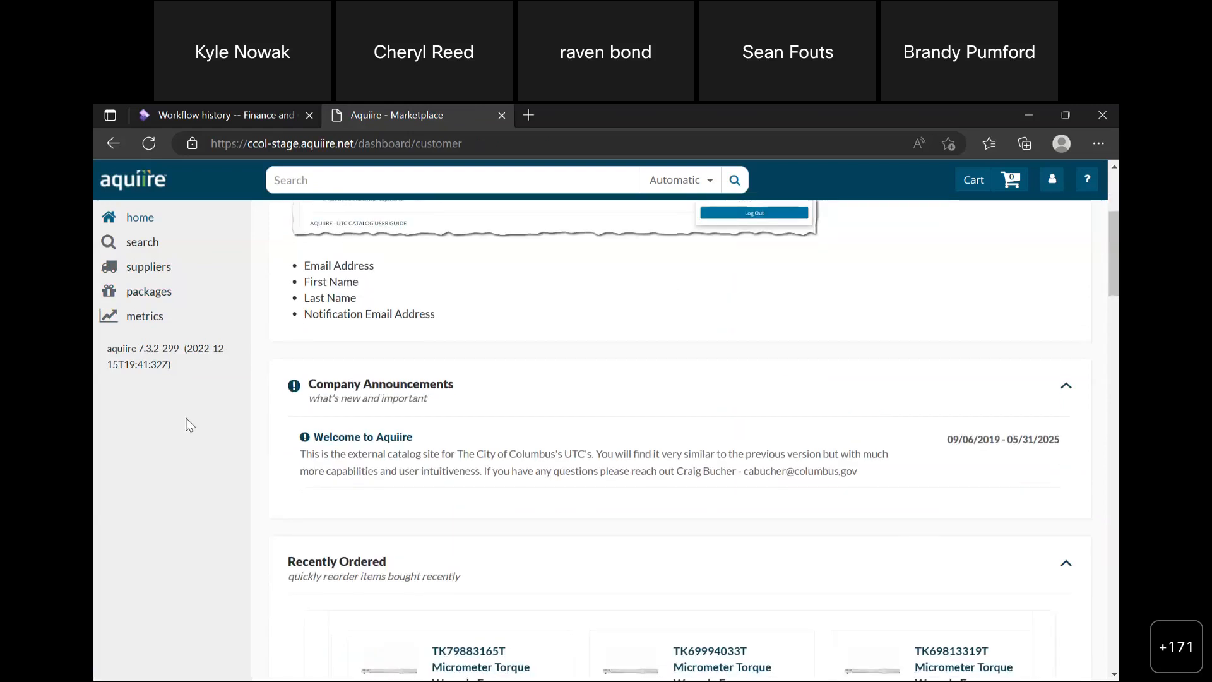
scroll(184, 417, "up", 3)
left_click(153, 272)
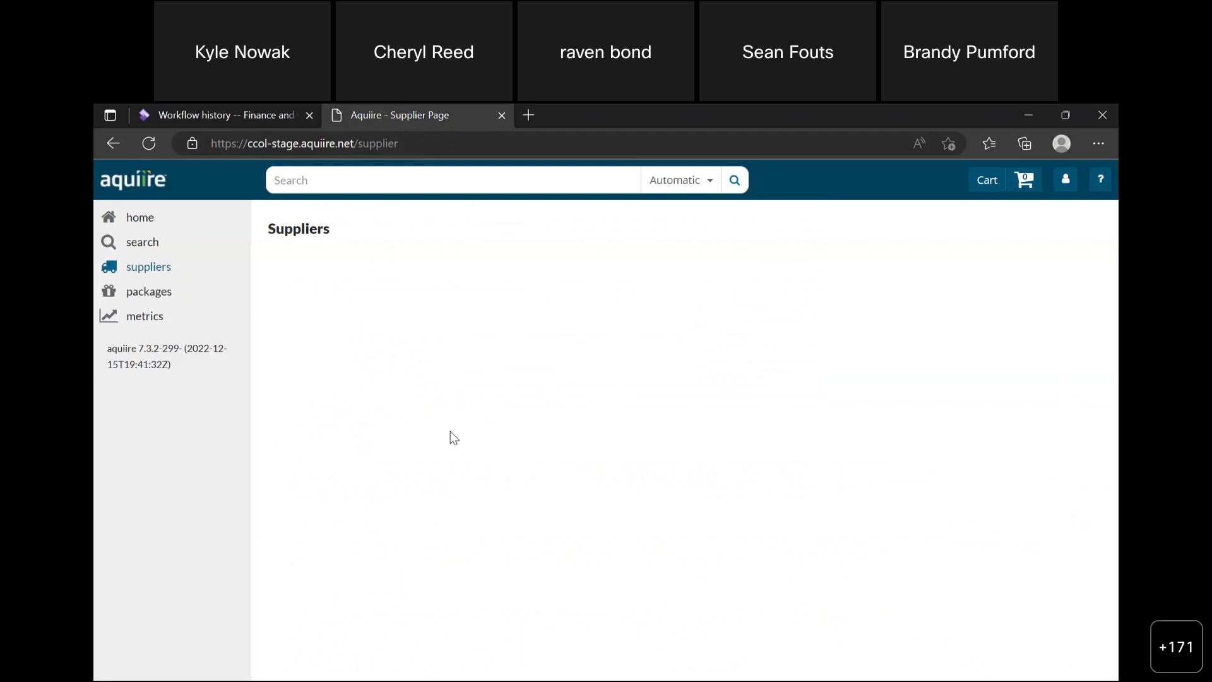
scroll(455, 391, "down", 1)
scroll(453, 372, "down", 7)
scroll(456, 377, "down", 5)
scroll(455, 377, "down", 7)
scroll(455, 377, "down", 5)
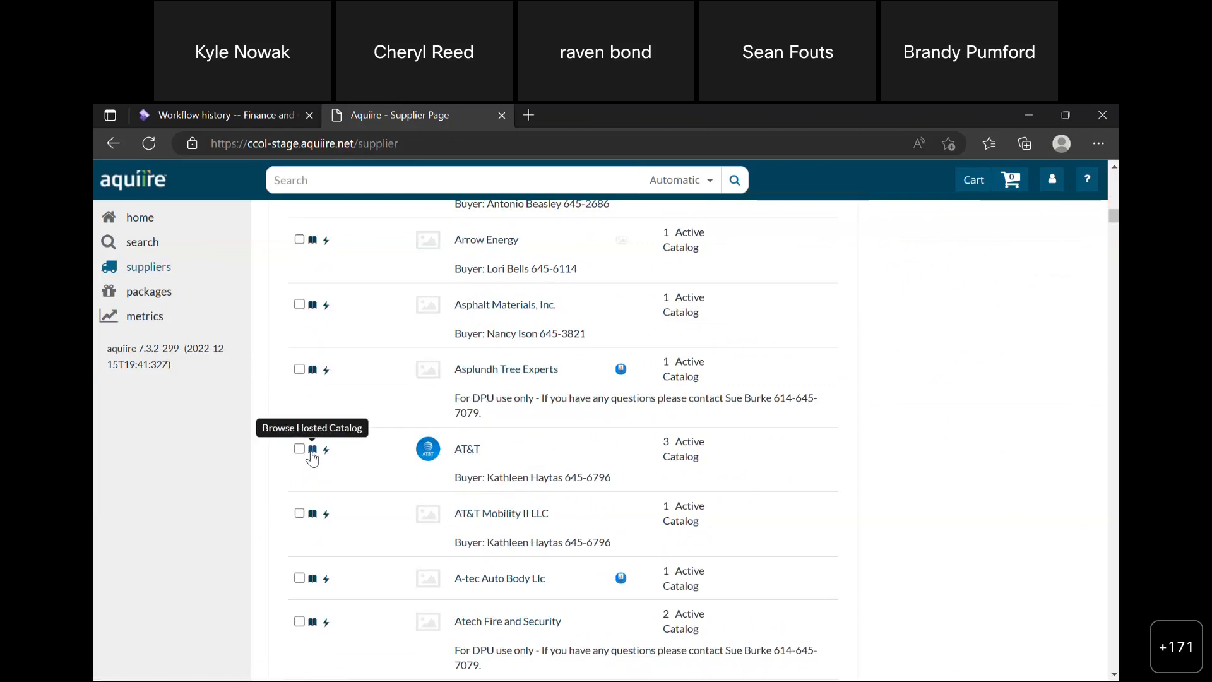
Browse AT&T's hosted catalog "AT&T Long Distance Service - PA004101".
left_click(312, 452)
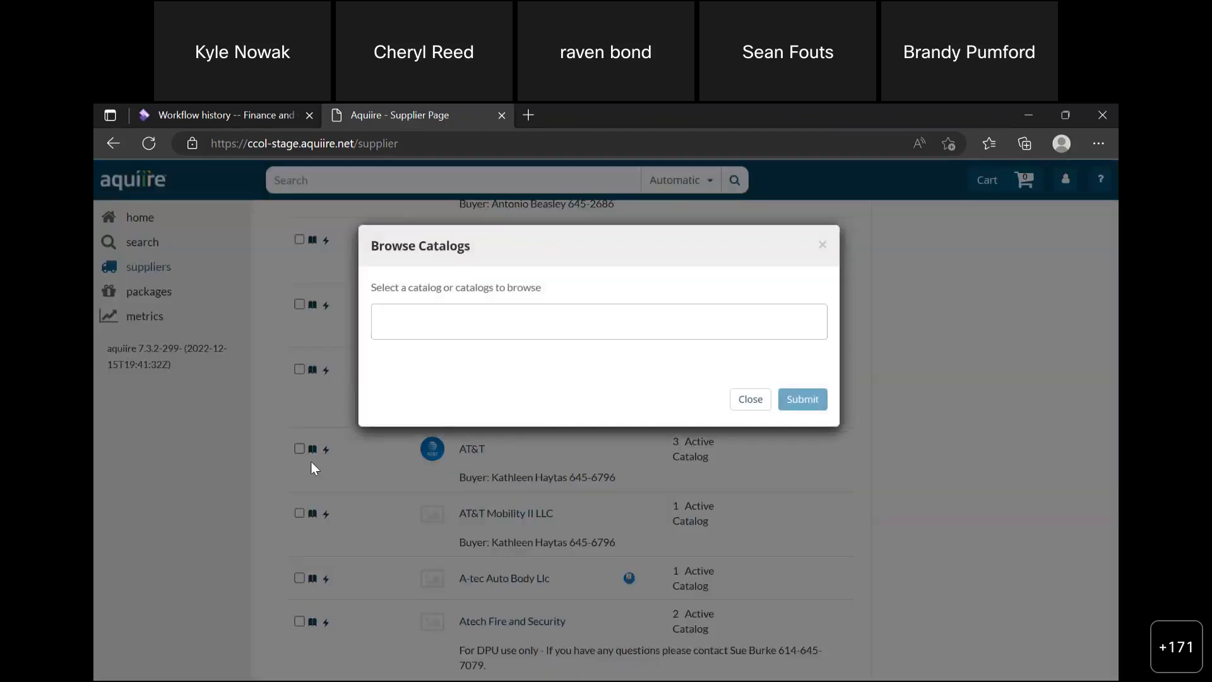
left_click(604, 337)
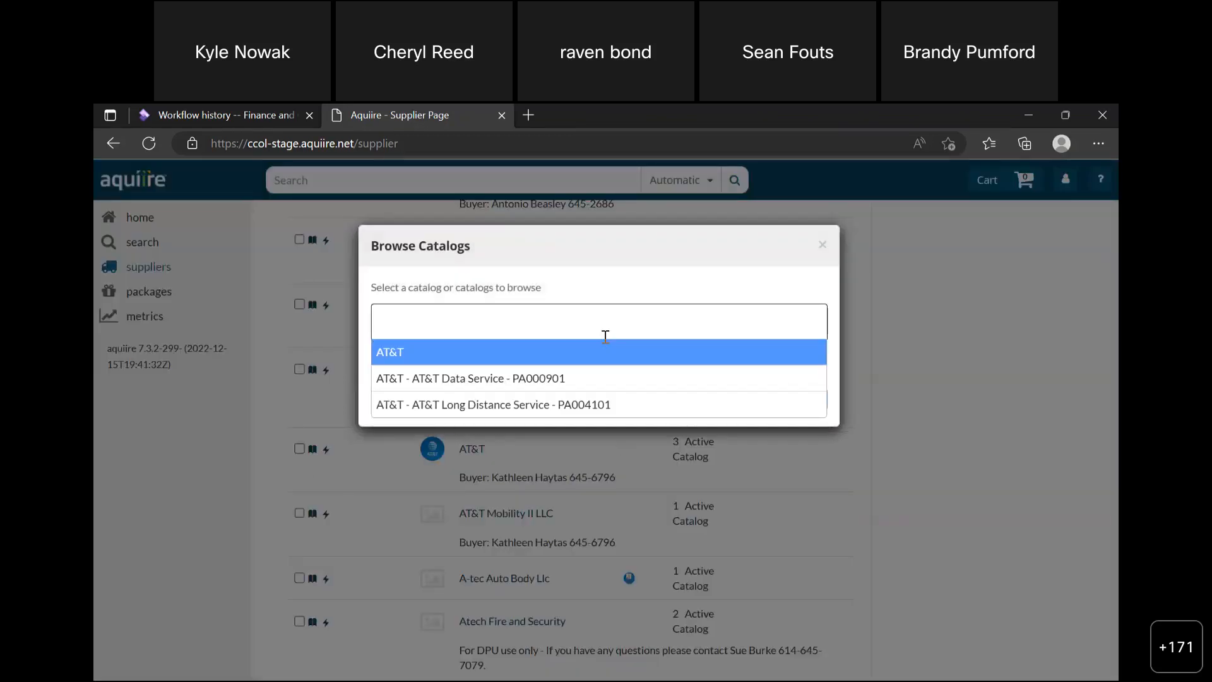
left_click(607, 406)
left_click(788, 408)
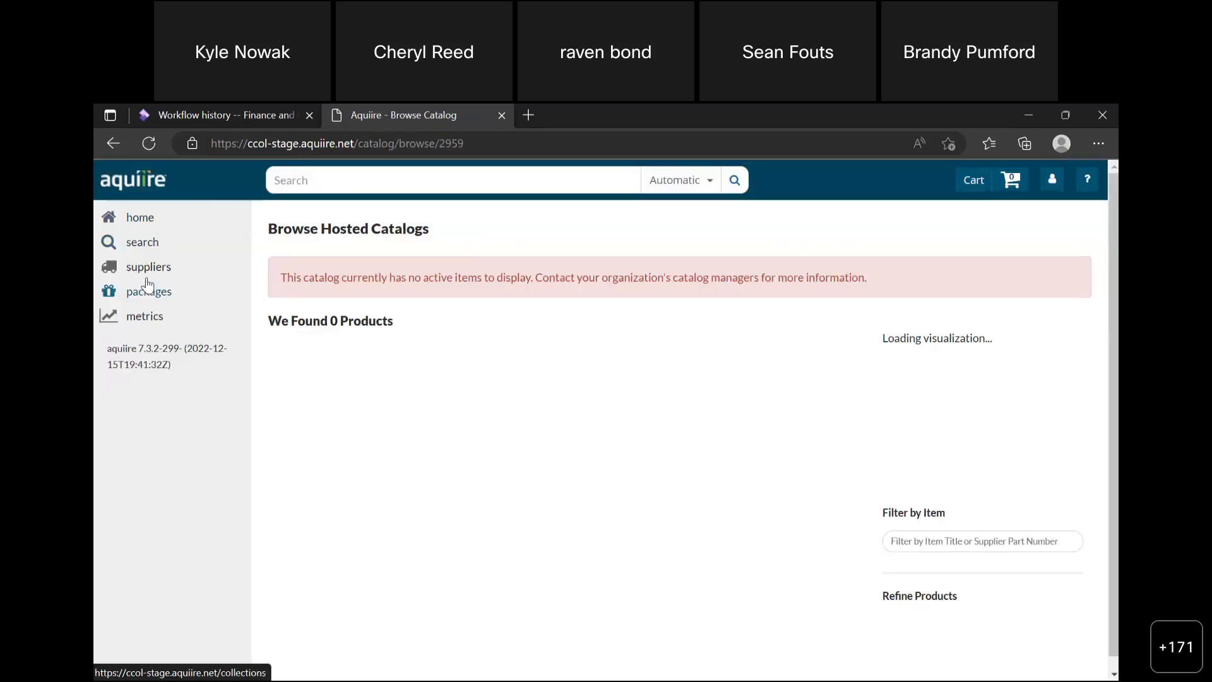
Return to the marketplace home page and add recently ordered torque wrenches TK79883165T and TK69994033T to the cart.
left_click(144, 222)
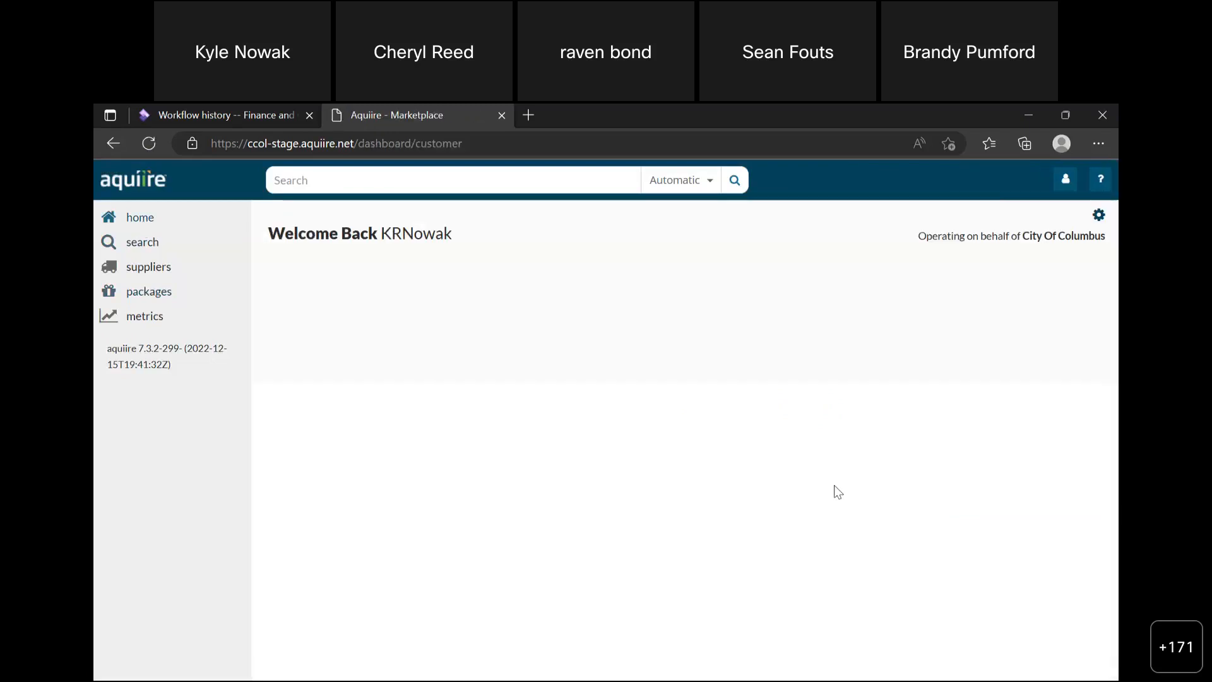
scroll(631, 436, "down", 3)
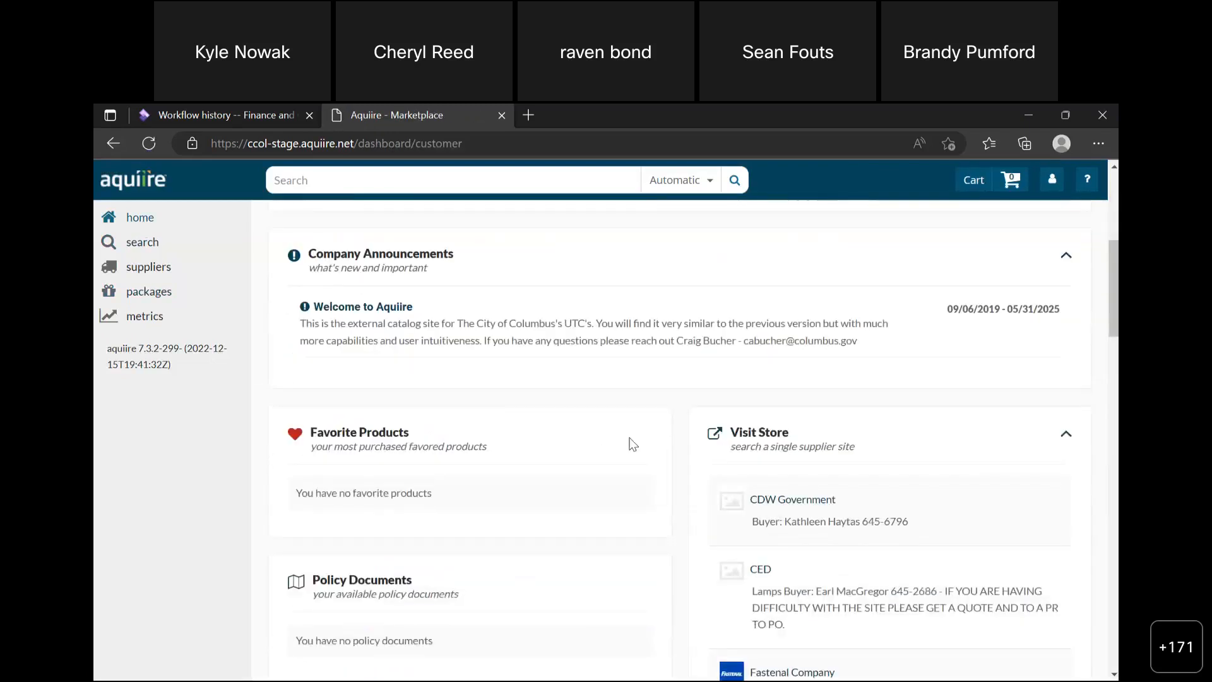
scroll(479, 388, "up", 3)
scroll(479, 386, "down", 6)
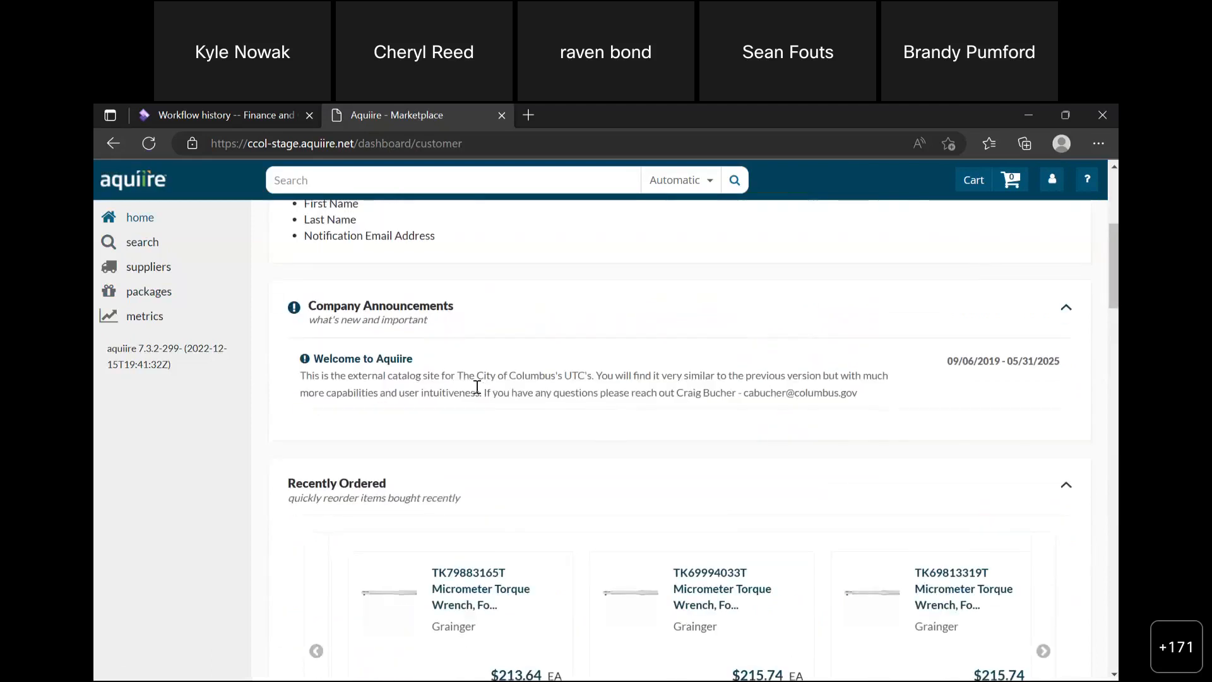
left_click(487, 549)
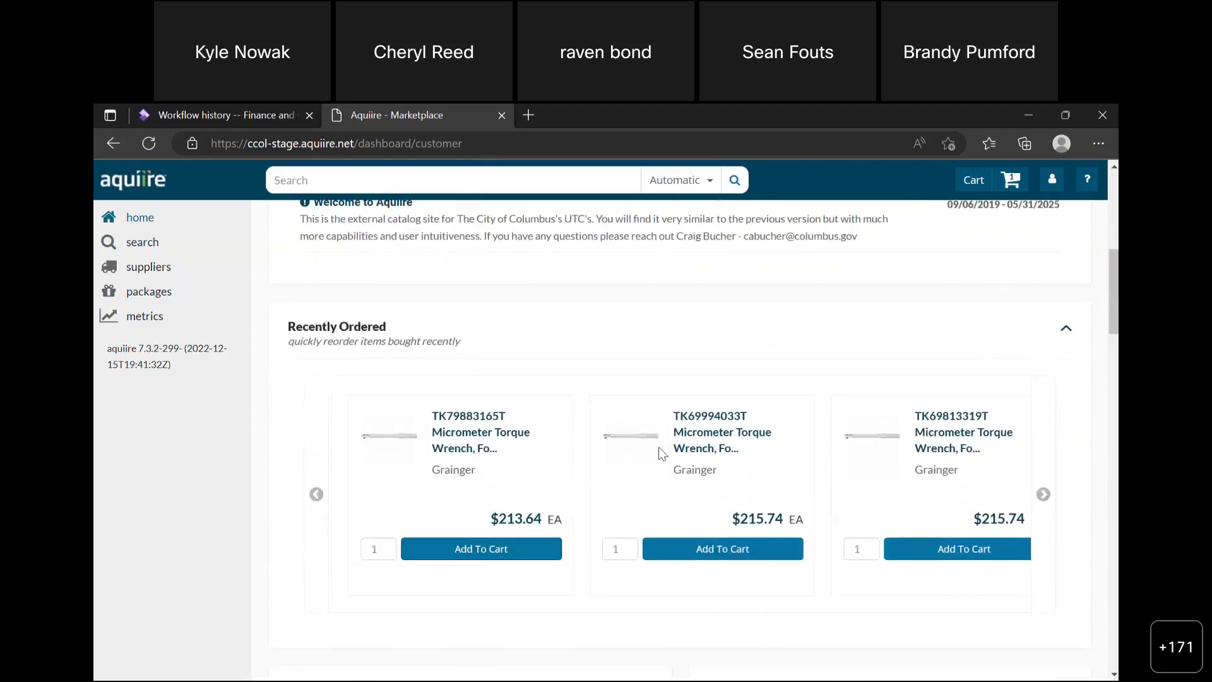
left_click(726, 549)
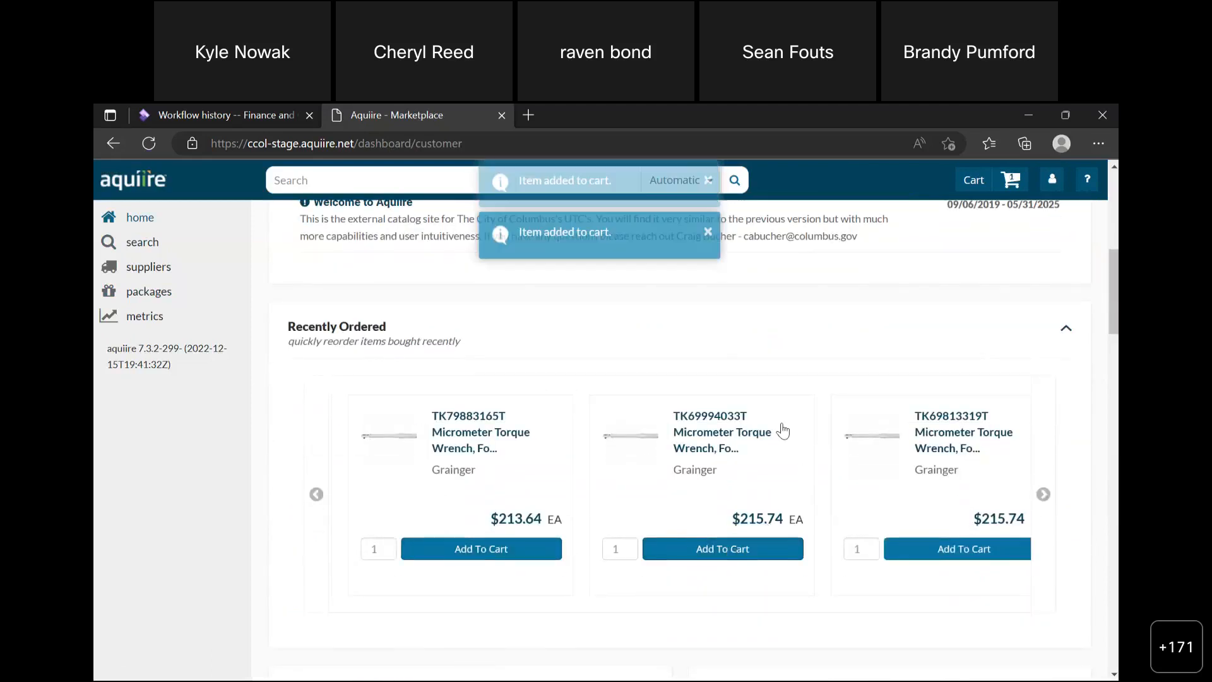
Open the Grainger supplier catalog from the marketplace, search for "boots" and add the recommended men's 6 in work boot to the cart.
scroll(774, 405, "down", 2)
scroll(774, 405, "down", 9)
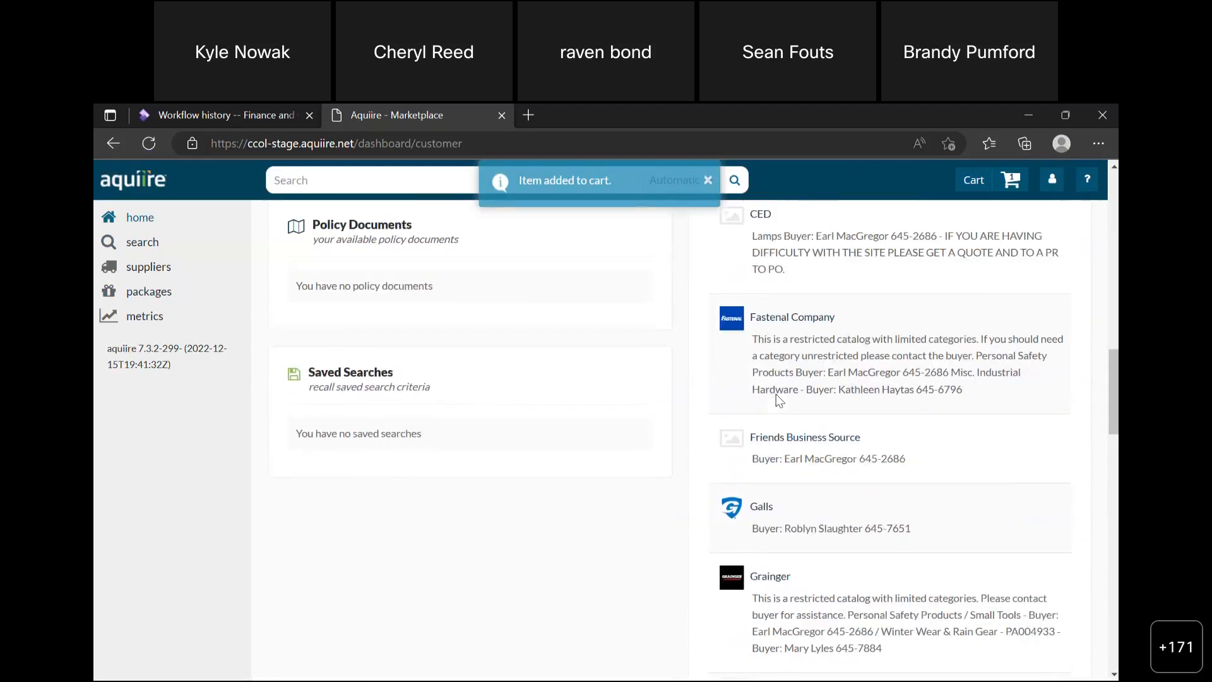
left_click(770, 410)
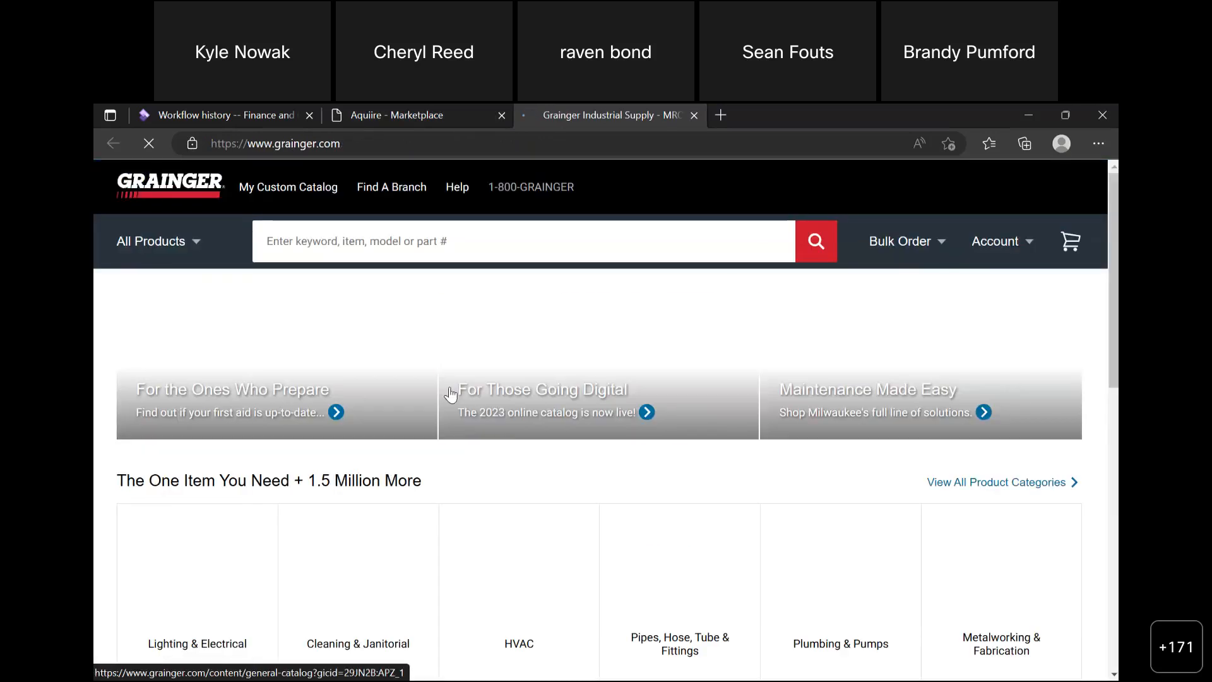
left_click(421, 245)
type("boots")
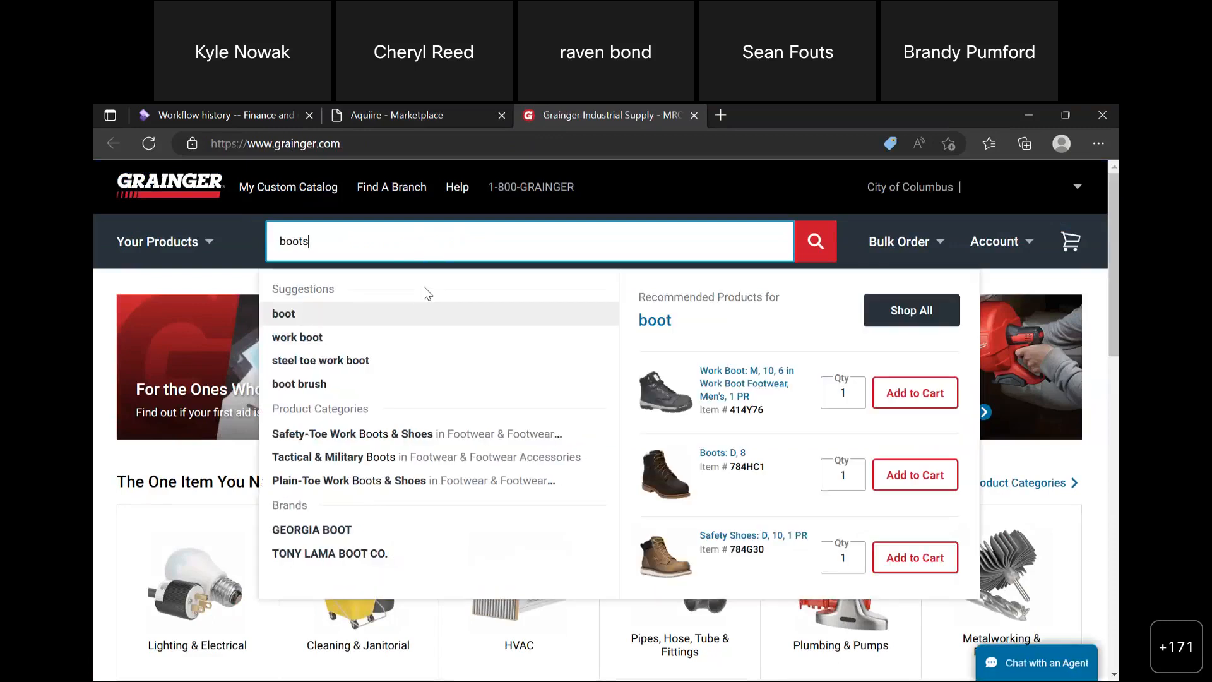
left_click(884, 395)
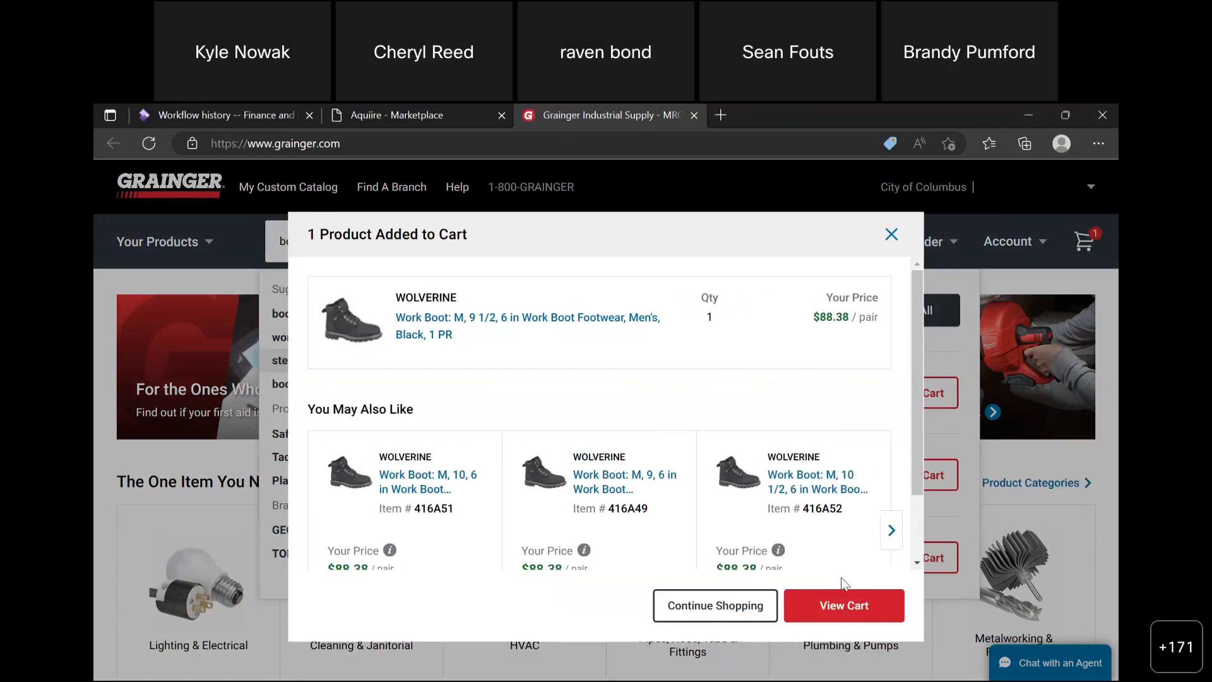
View the Grainger cart and submit it, agreeing to transfer the products to the internal procurement system.
left_click(844, 606)
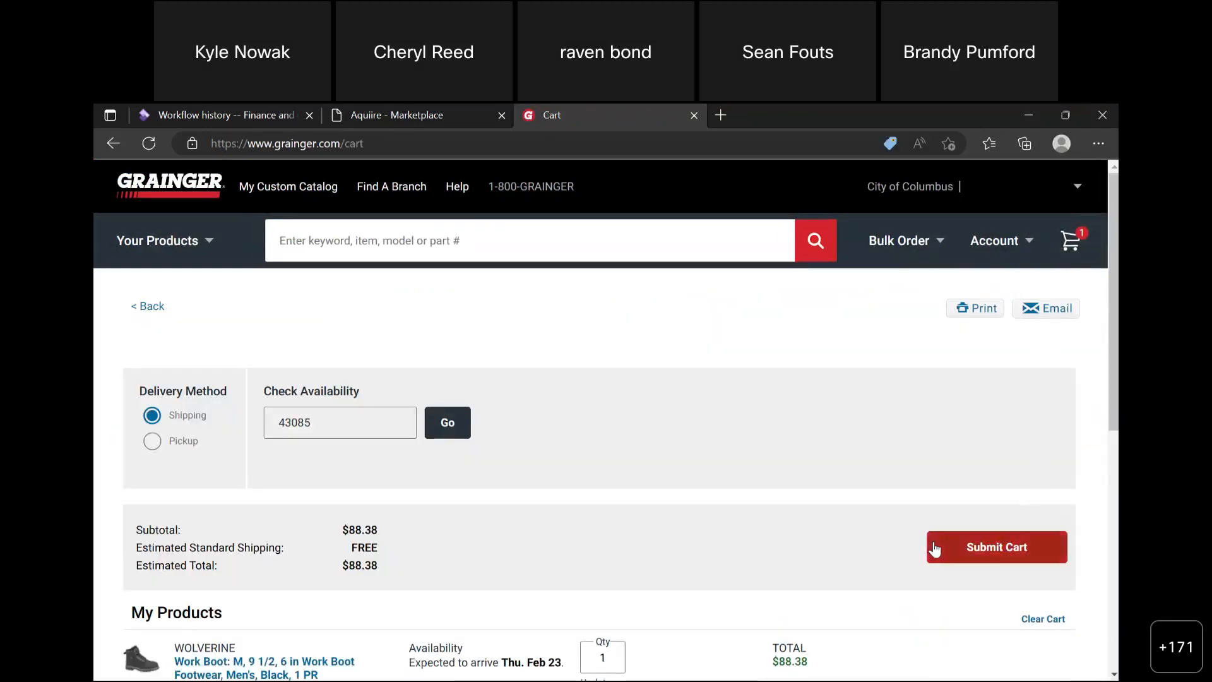
left_click(980, 549)
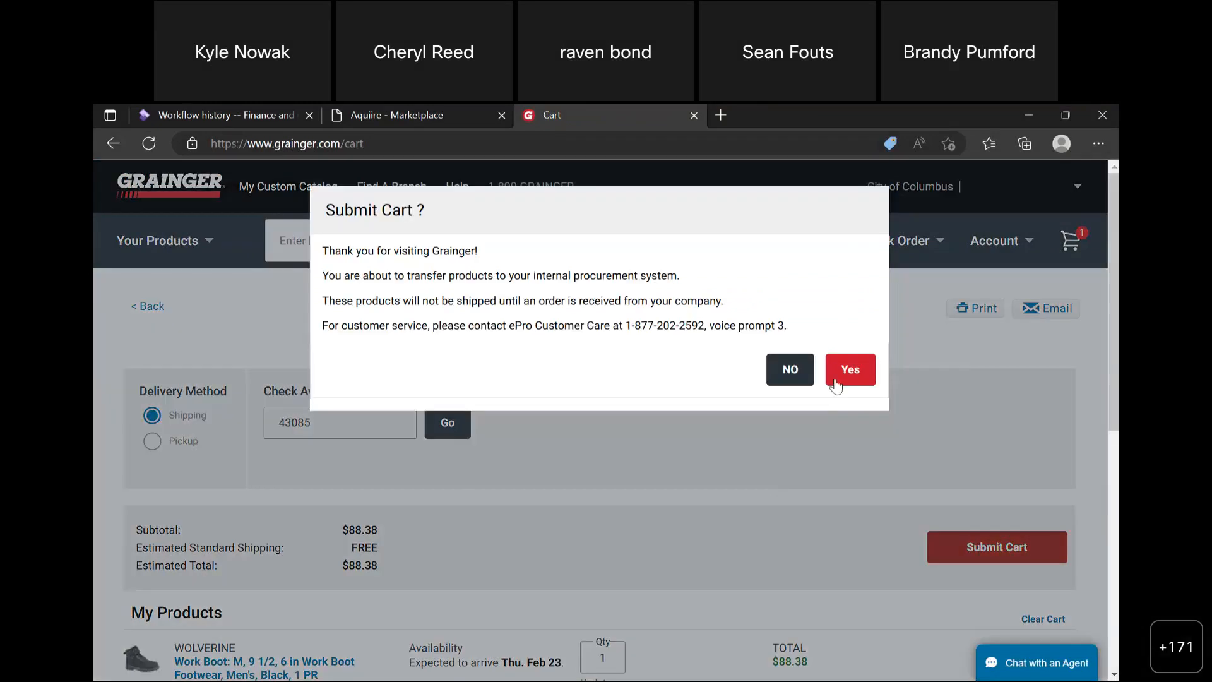
left_click(835, 372)
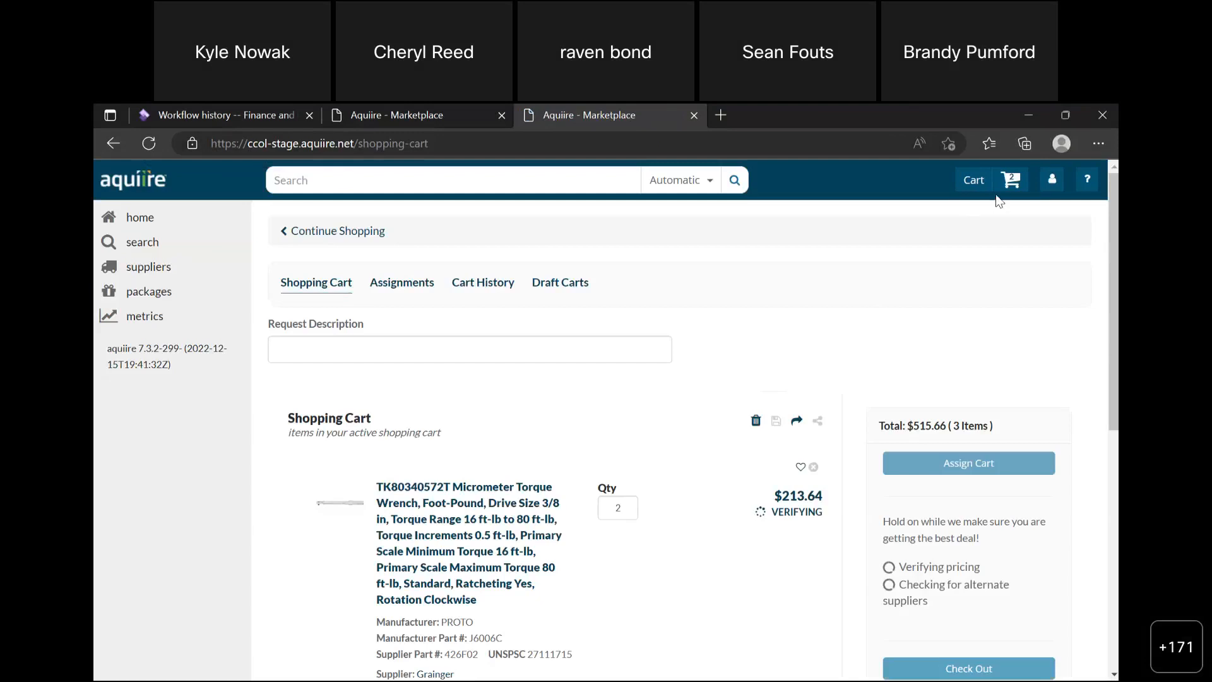
Review the torque wrench and work boot items in the Aquiire shopping cart and check out.
mouse_move(1010, 182)
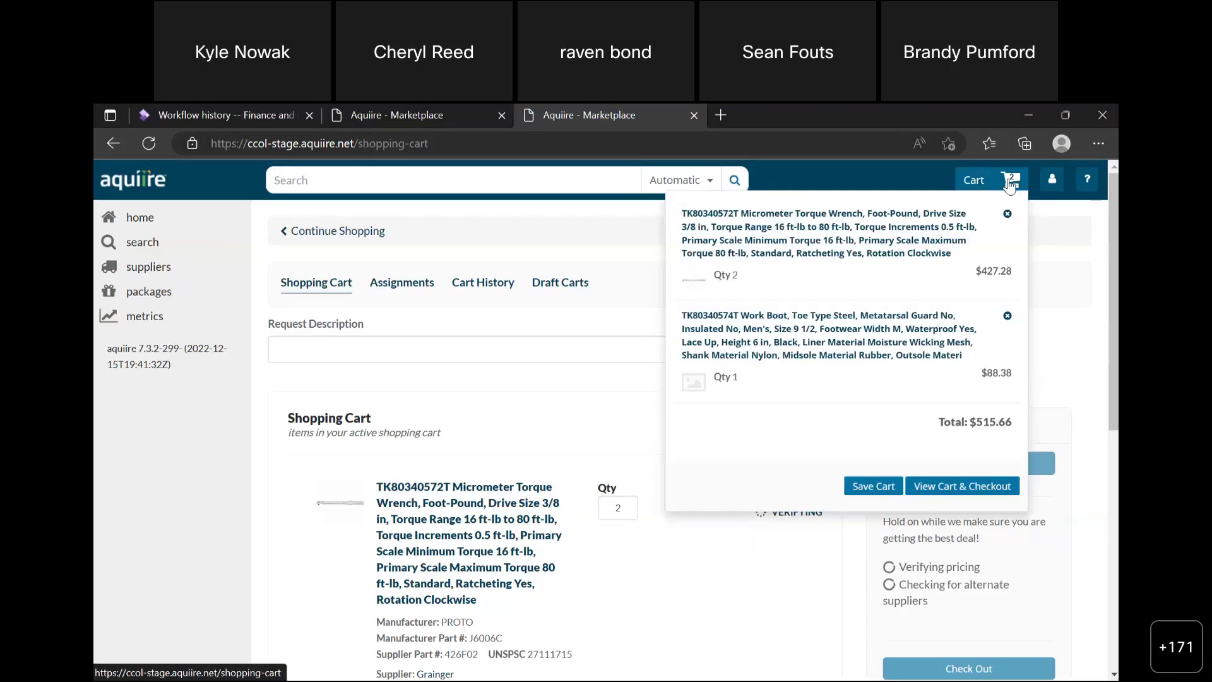
scroll(571, 528, "down", 3)
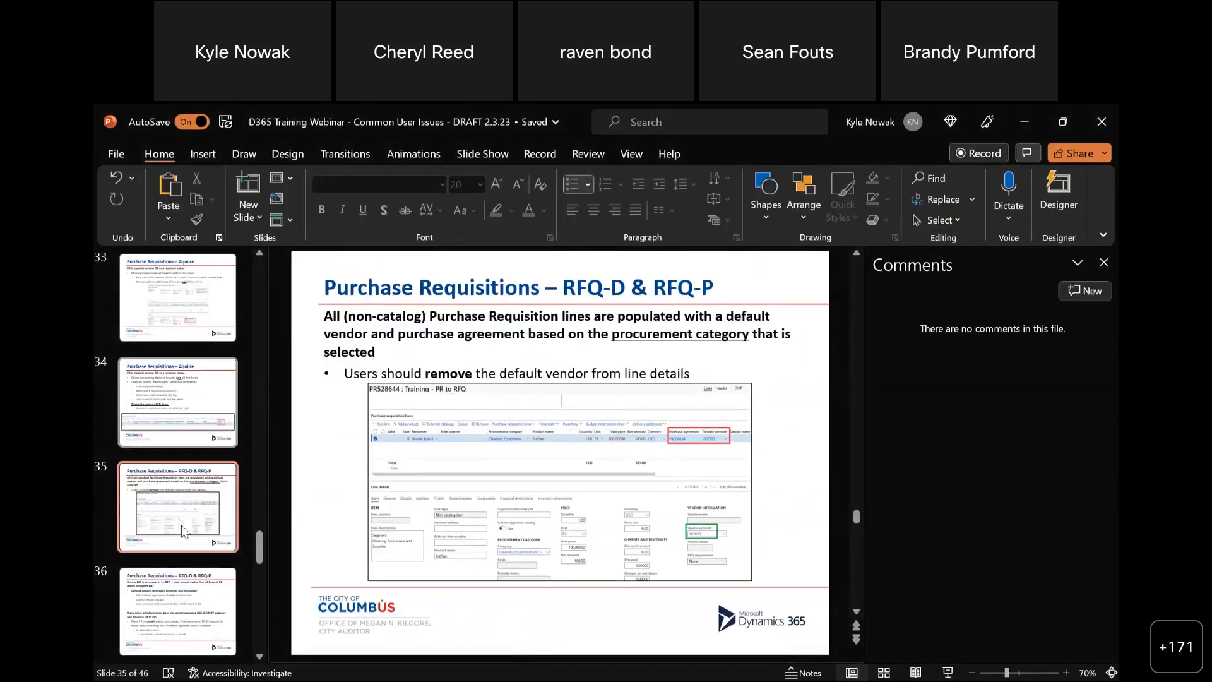
key("alt+Tab")
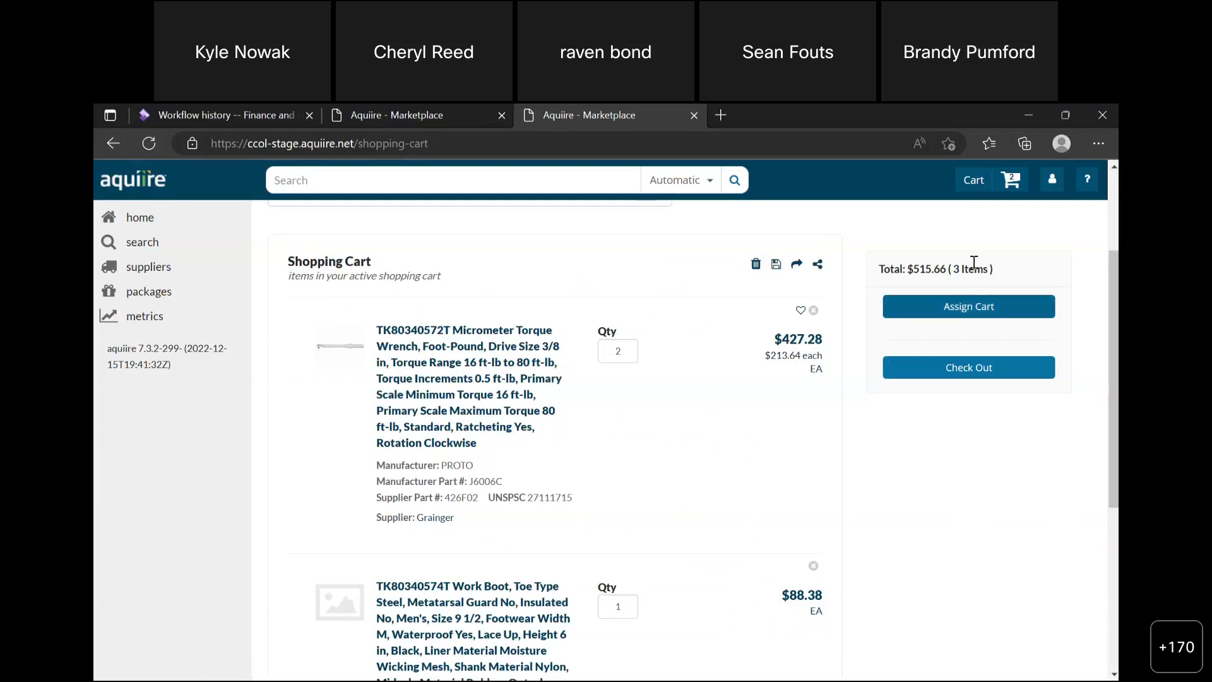
left_click(982, 370)
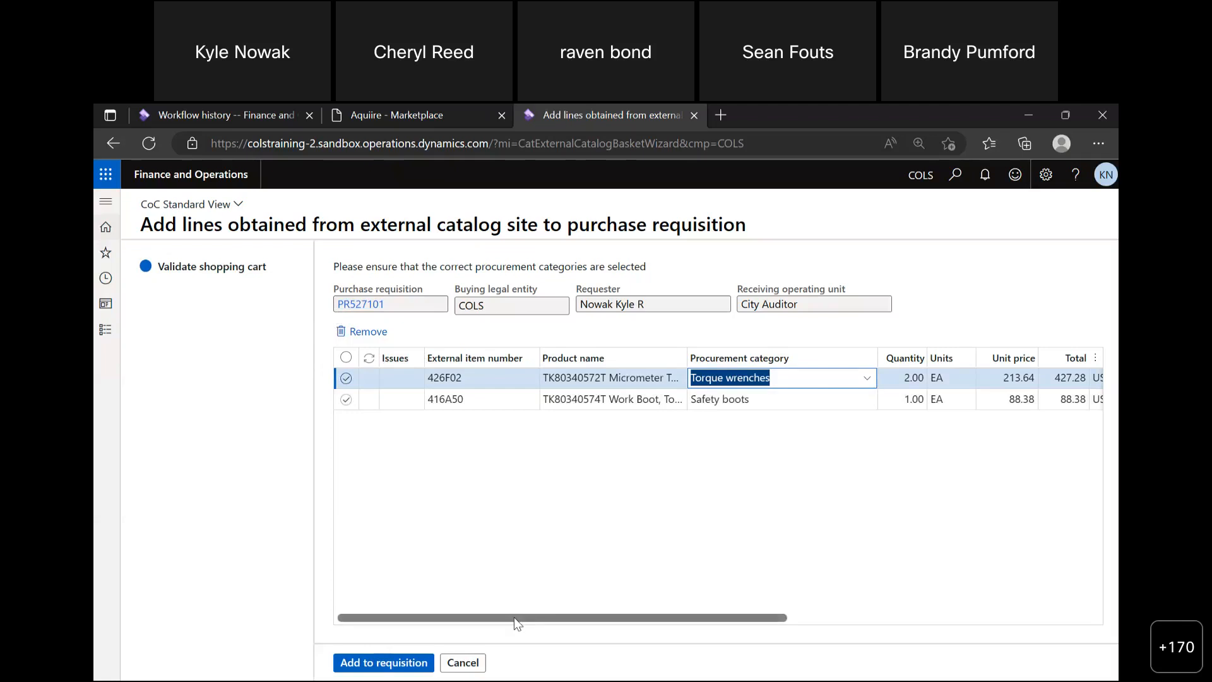
Examine the external catalog lines across all columns, including procurement category, price, vendor, reason code and purchase agreement.
left_click_drag(514, 625, 570, 625)
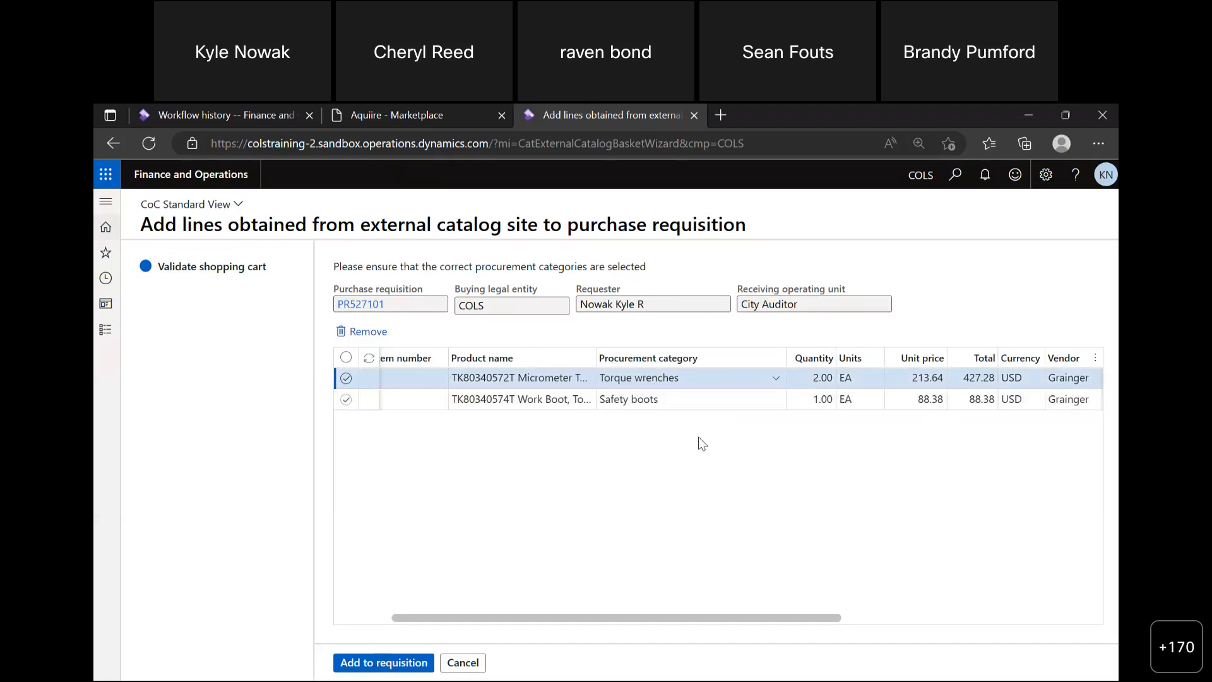
left_click_drag(706, 619, 734, 622)
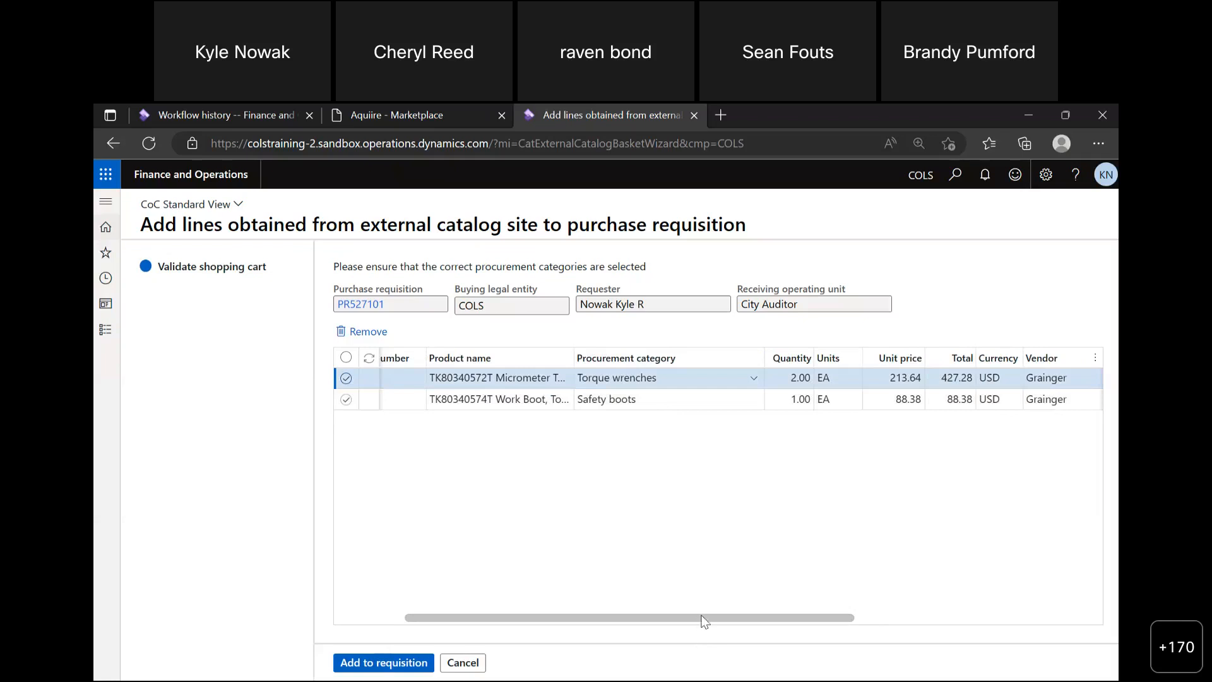
left_click_drag(749, 616, 899, 606)
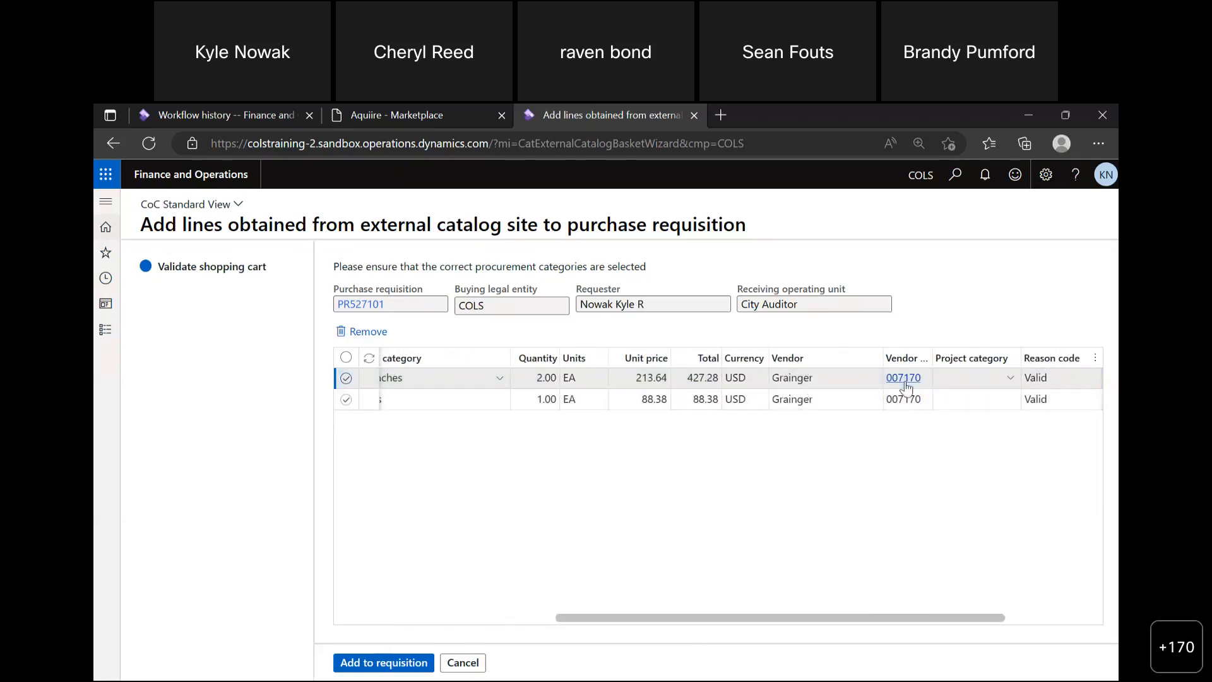
mouse_move(906, 386)
left_click_drag(889, 617, 1009, 582)
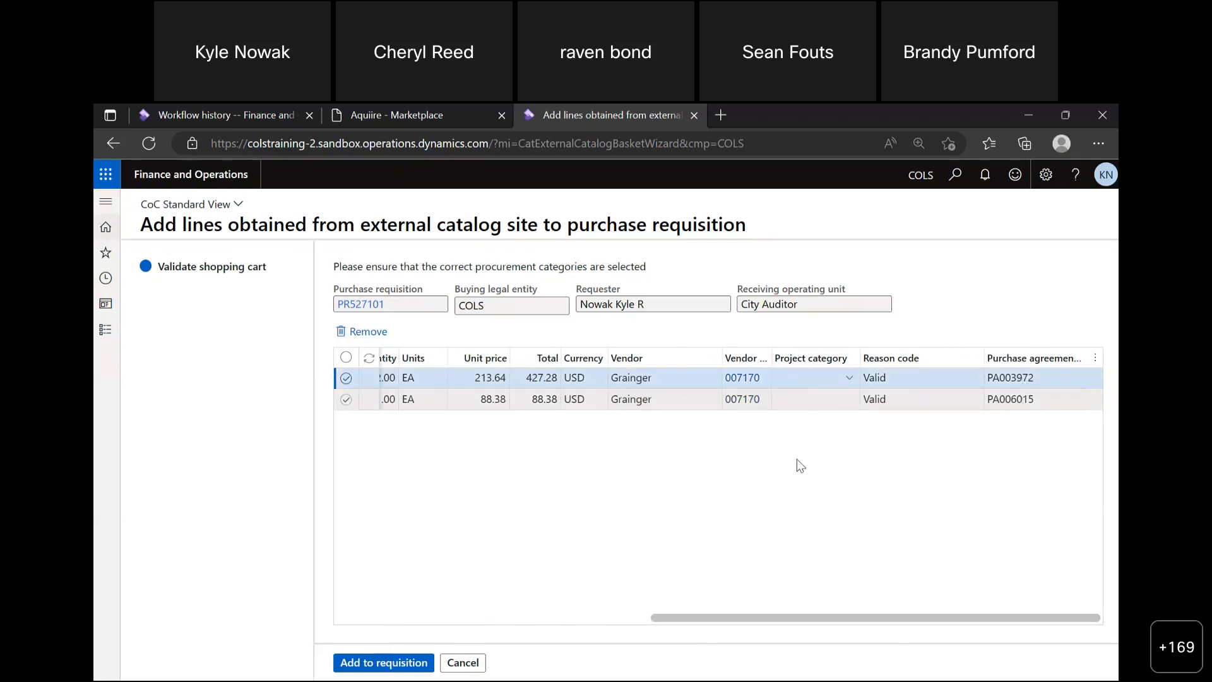
left_click_drag(792, 619, 390, 621)
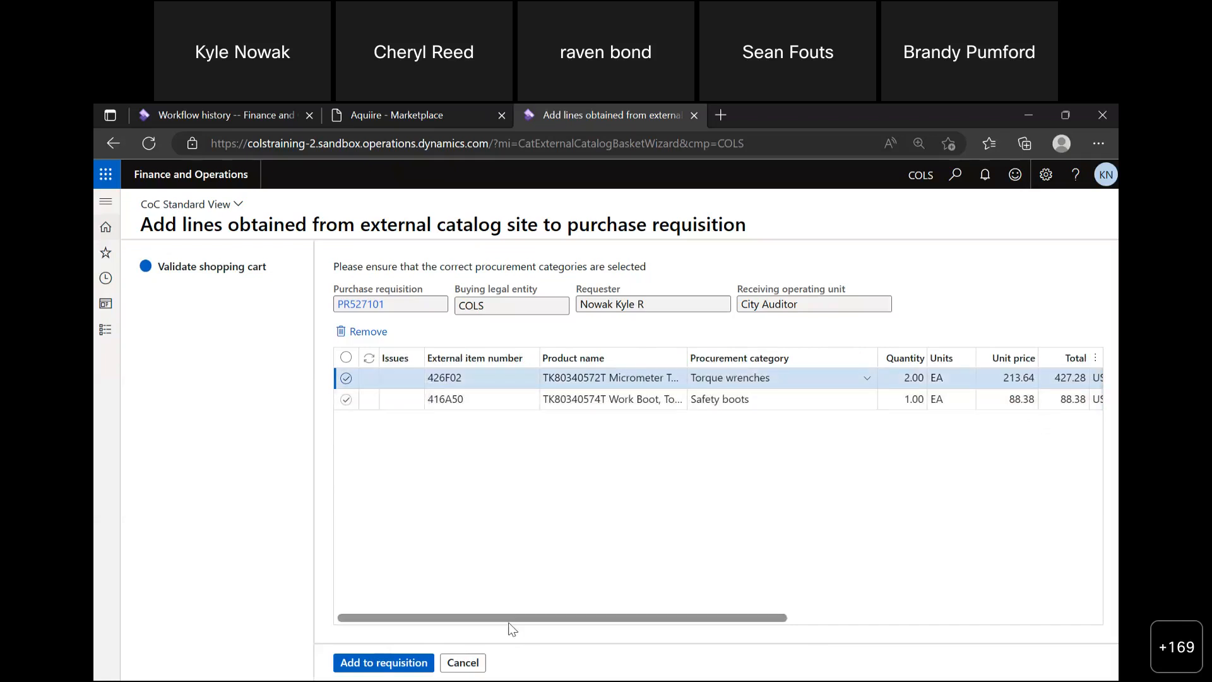
scroll(615, 440, "right", 2)
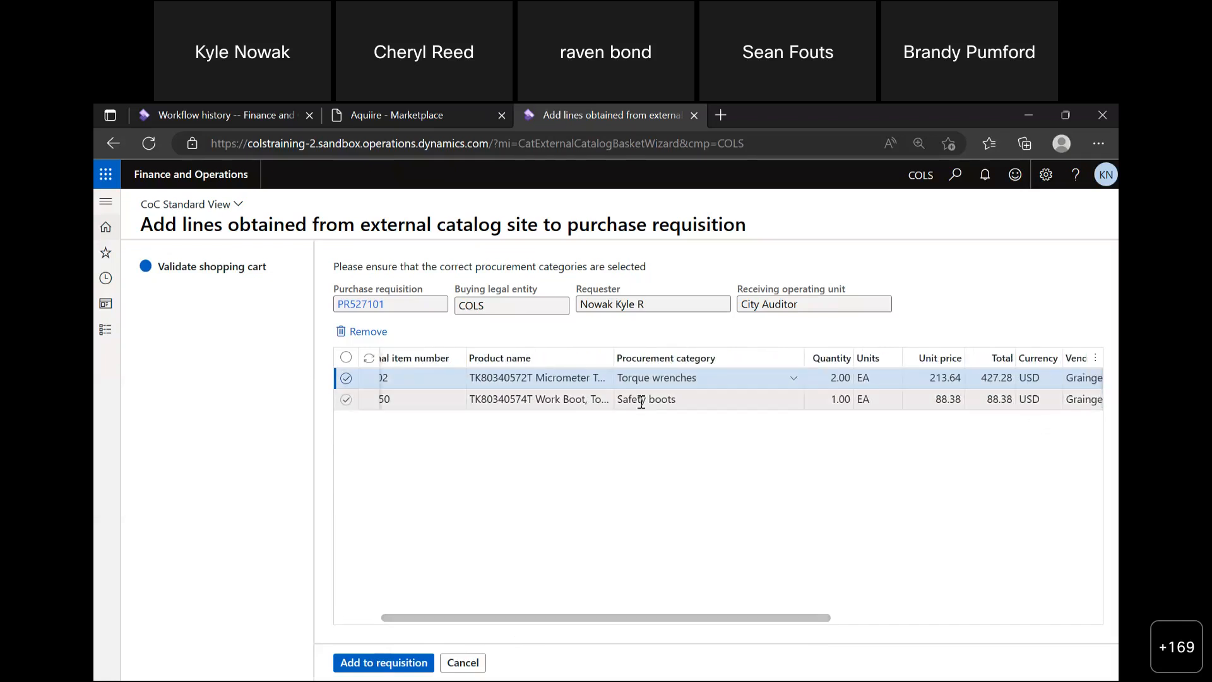
left_click_drag(739, 618, 1054, 603)
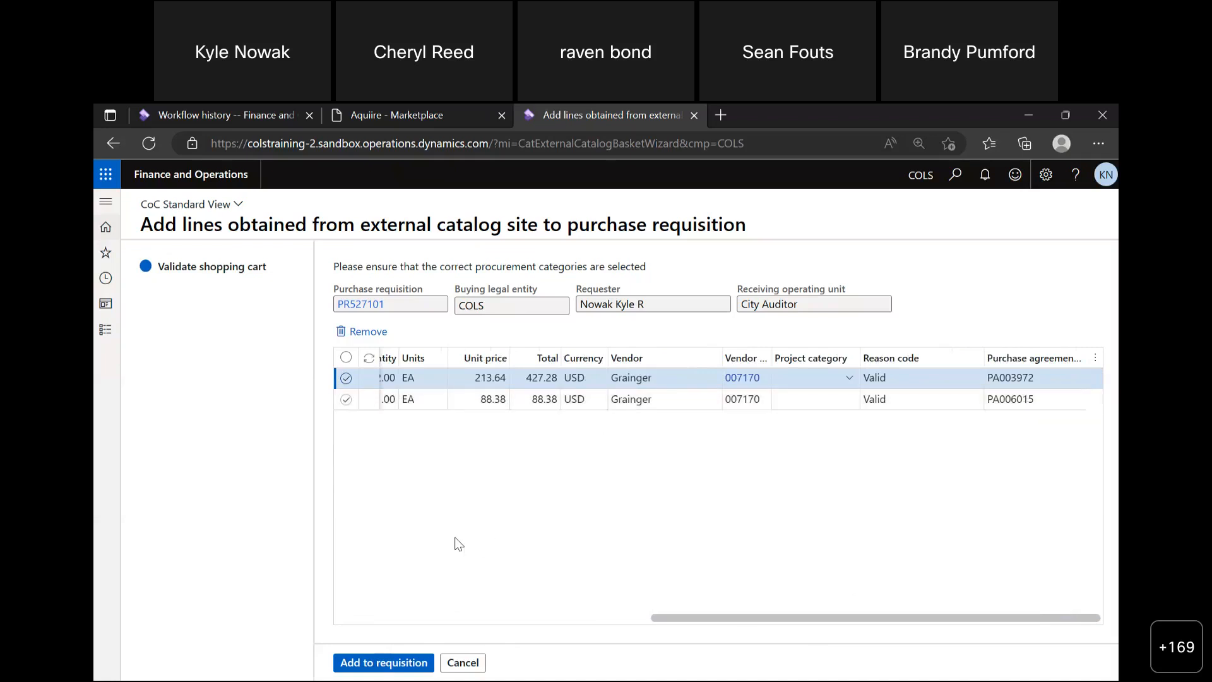
left_click(513, 616)
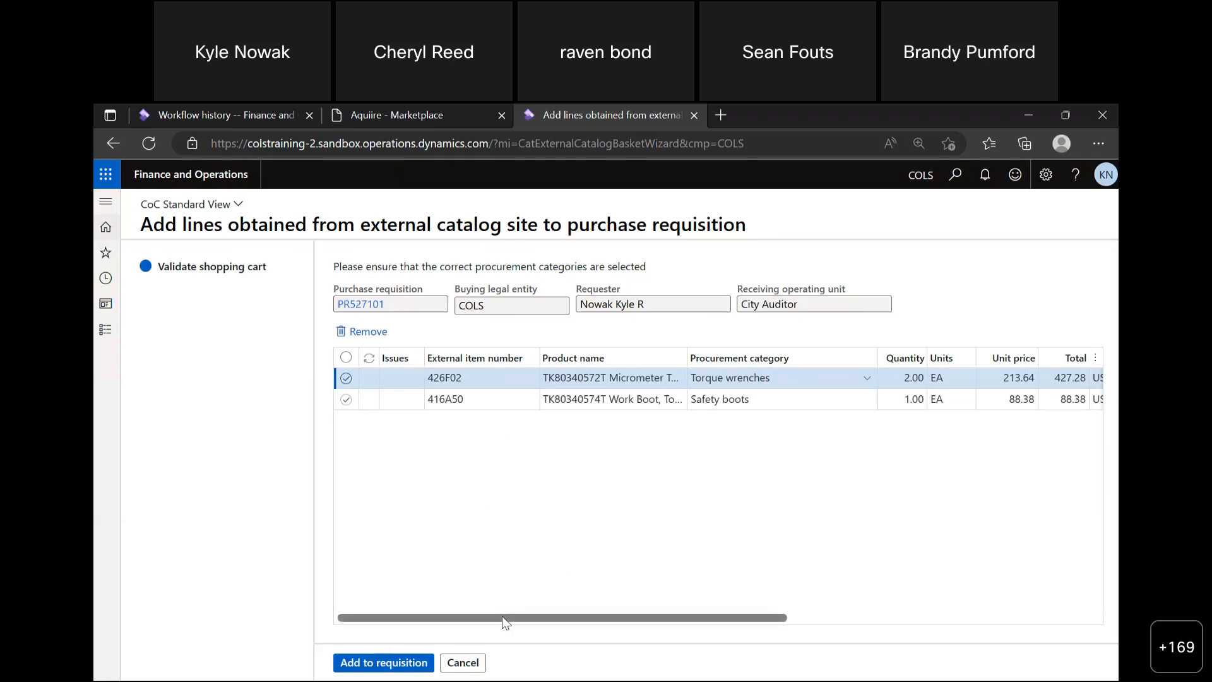
left_click_drag(501, 615, 854, 601)
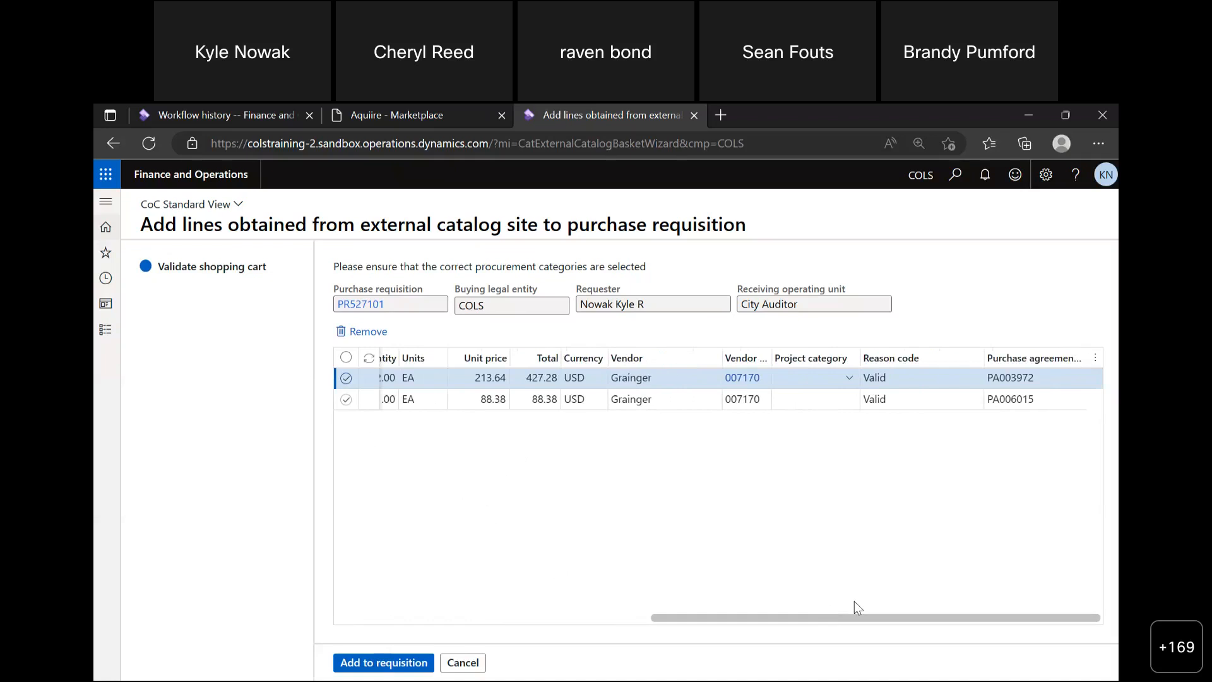
left_click_drag(854, 601, 372, 675)
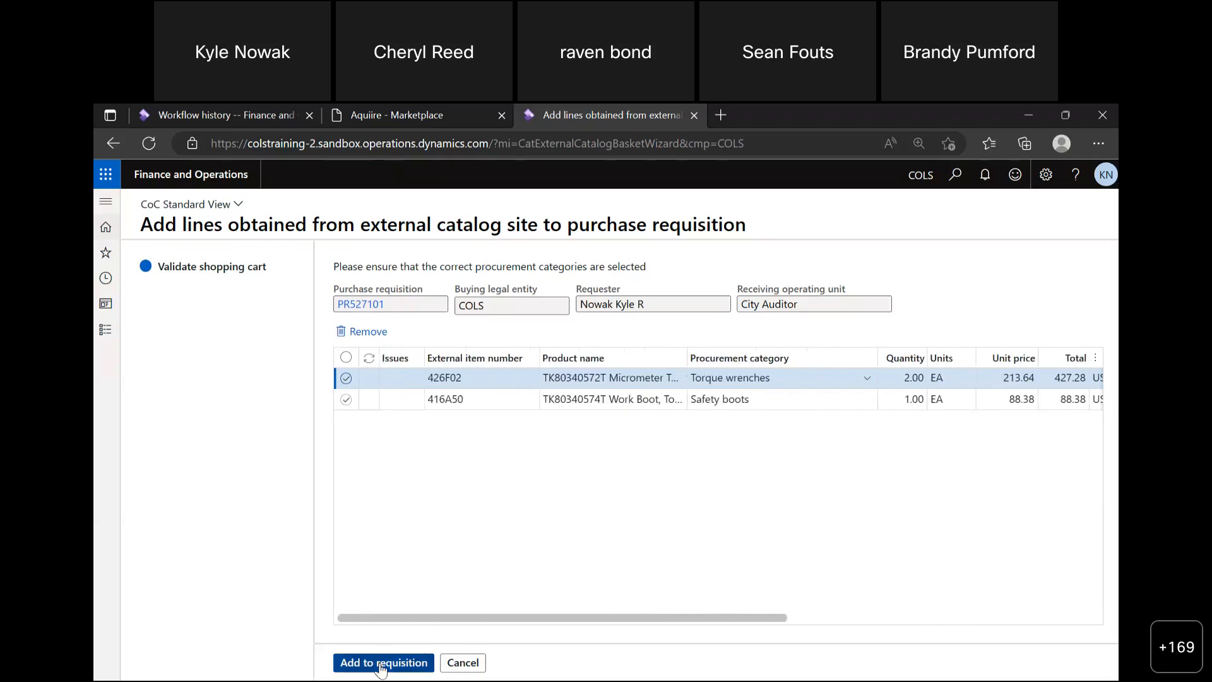
Add the validated catalog lines to the purchase requisition and set its business justification reason to Contract (Purchase from Contract).
left_click(382, 663)
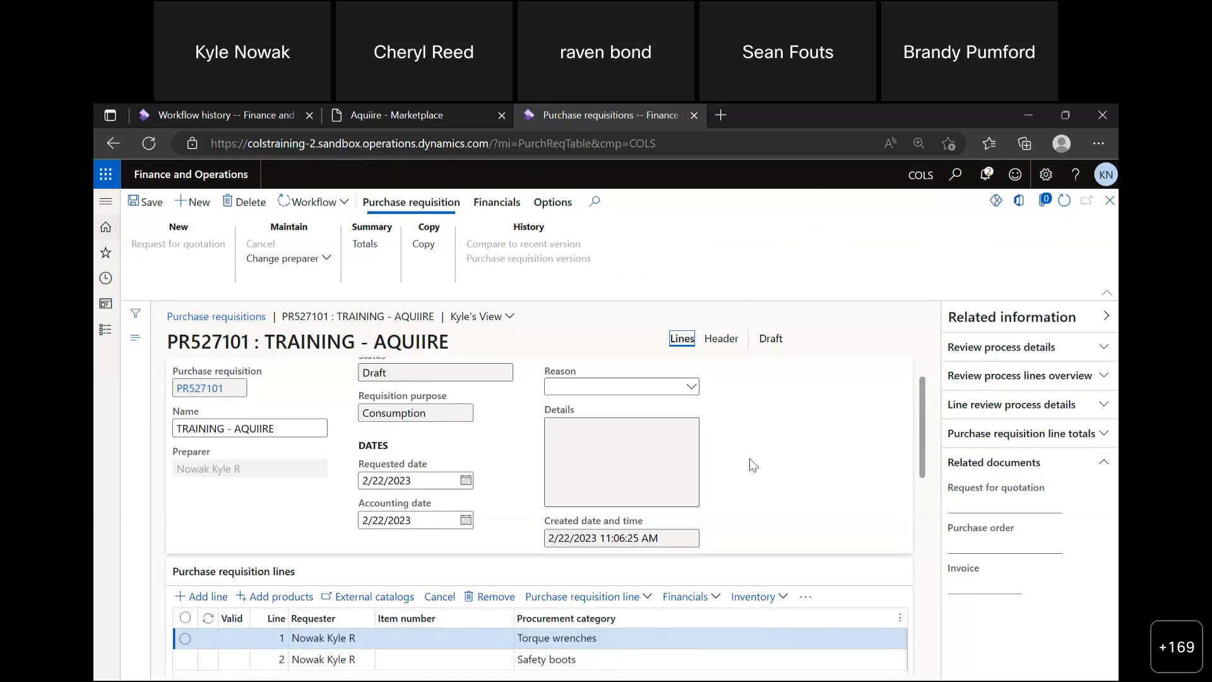
scroll(751, 464, "down", 1)
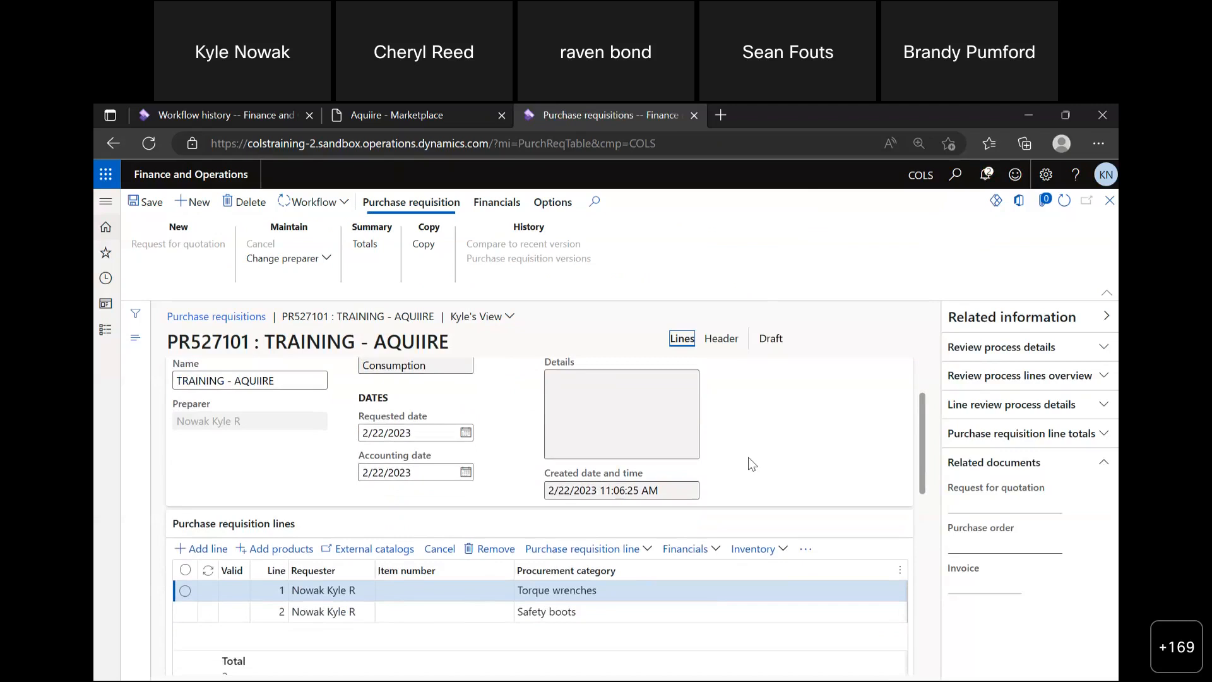
scroll(751, 465, "up", 2)
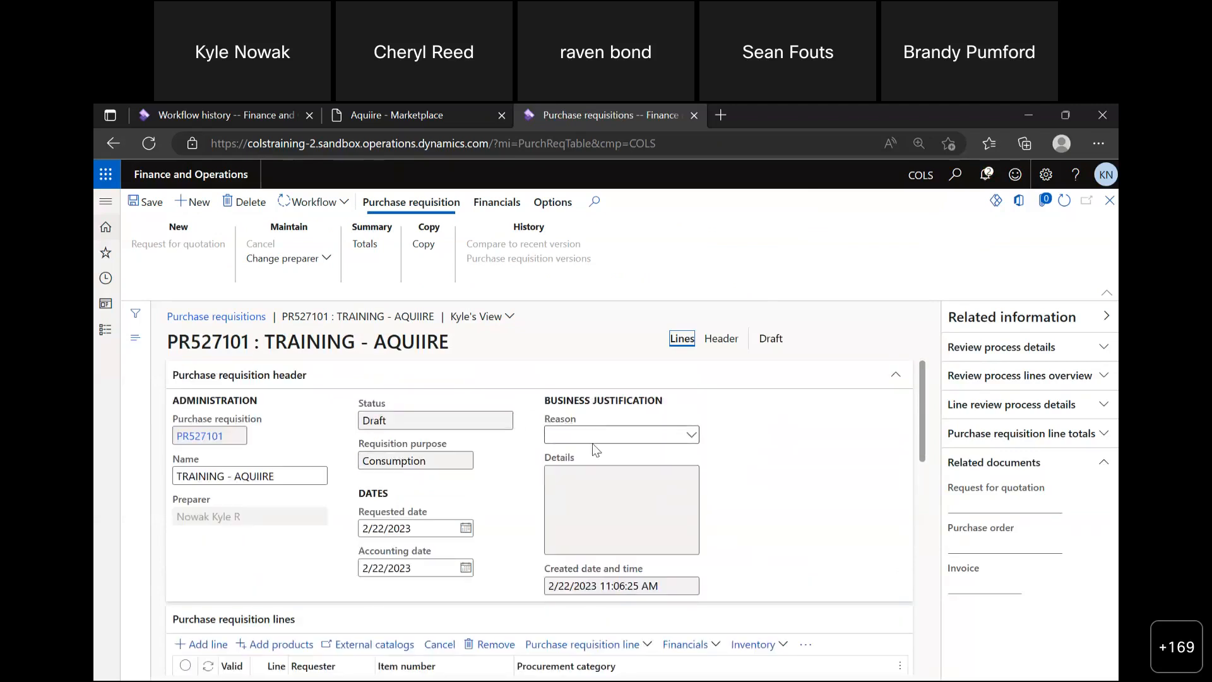
left_click(694, 435)
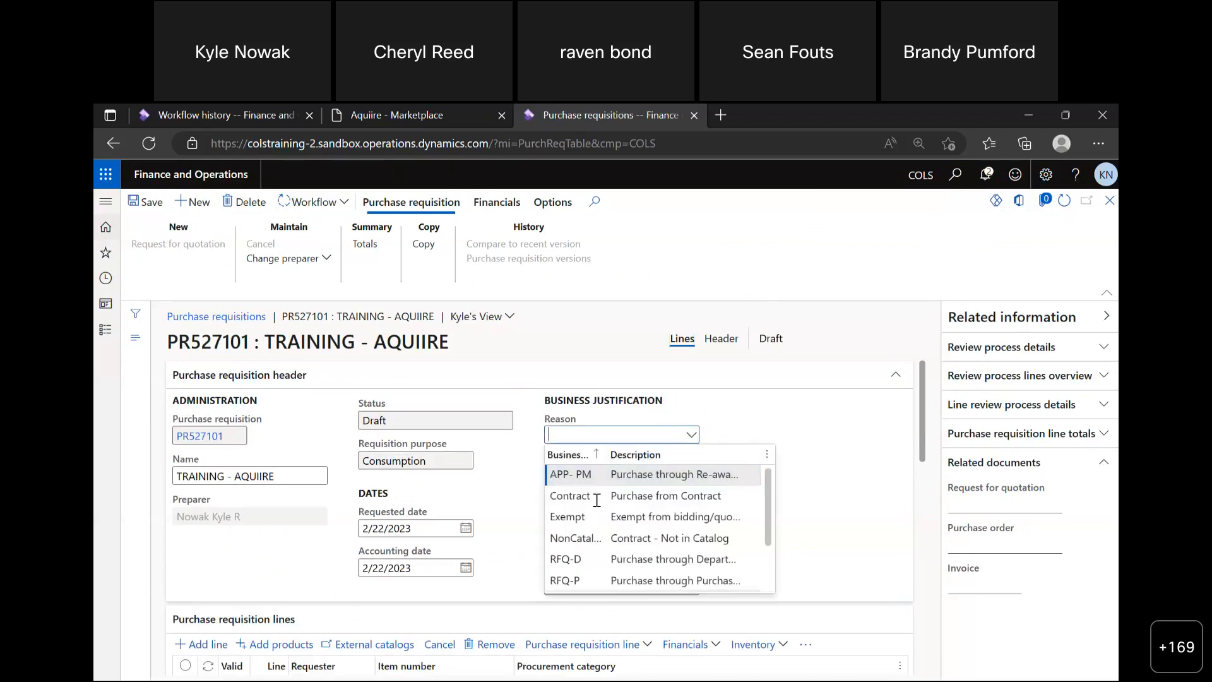
left_click(577, 499)
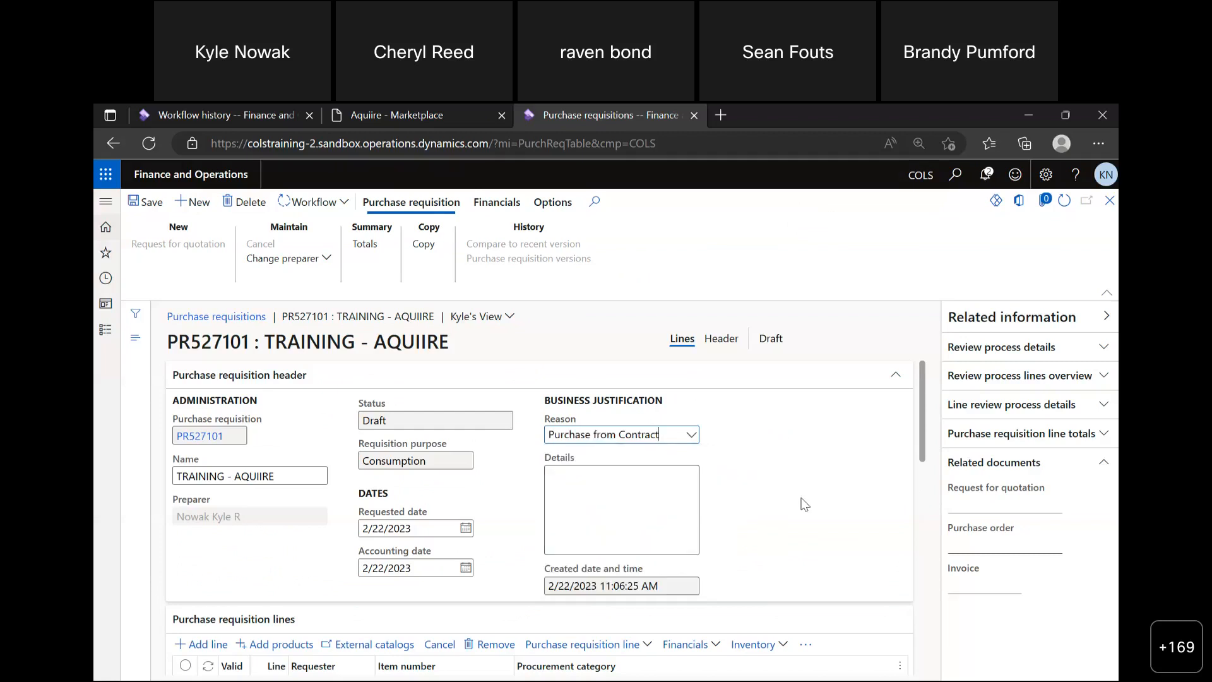
View the Torque wrenches line's details and its advanced selection options for general budget reservations, leaving without selecting one.
scroll(726, 508, "down", 2)
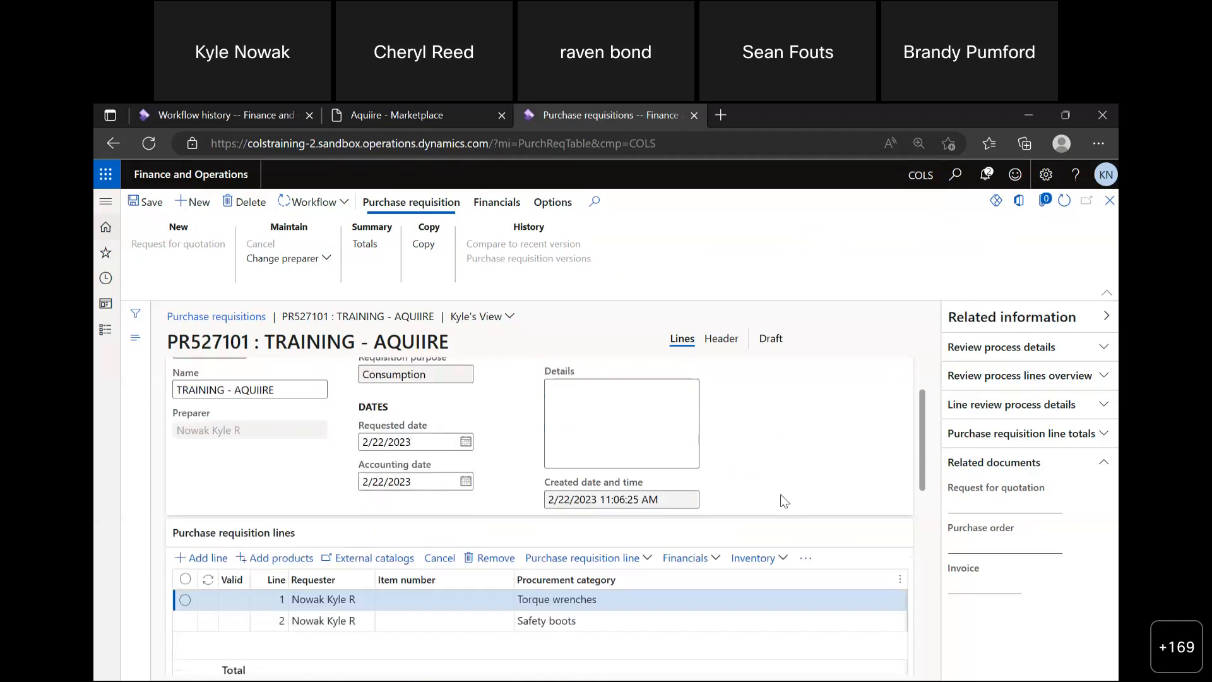
scroll(376, 616, "down", 4)
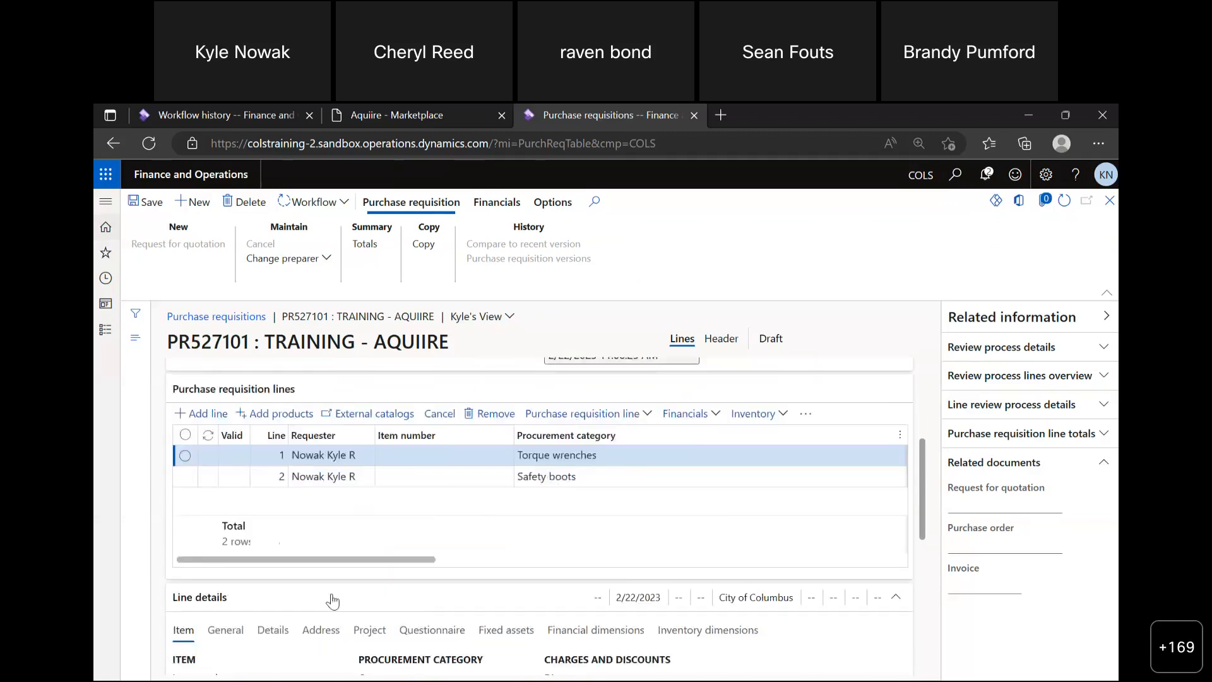
left_click(270, 575)
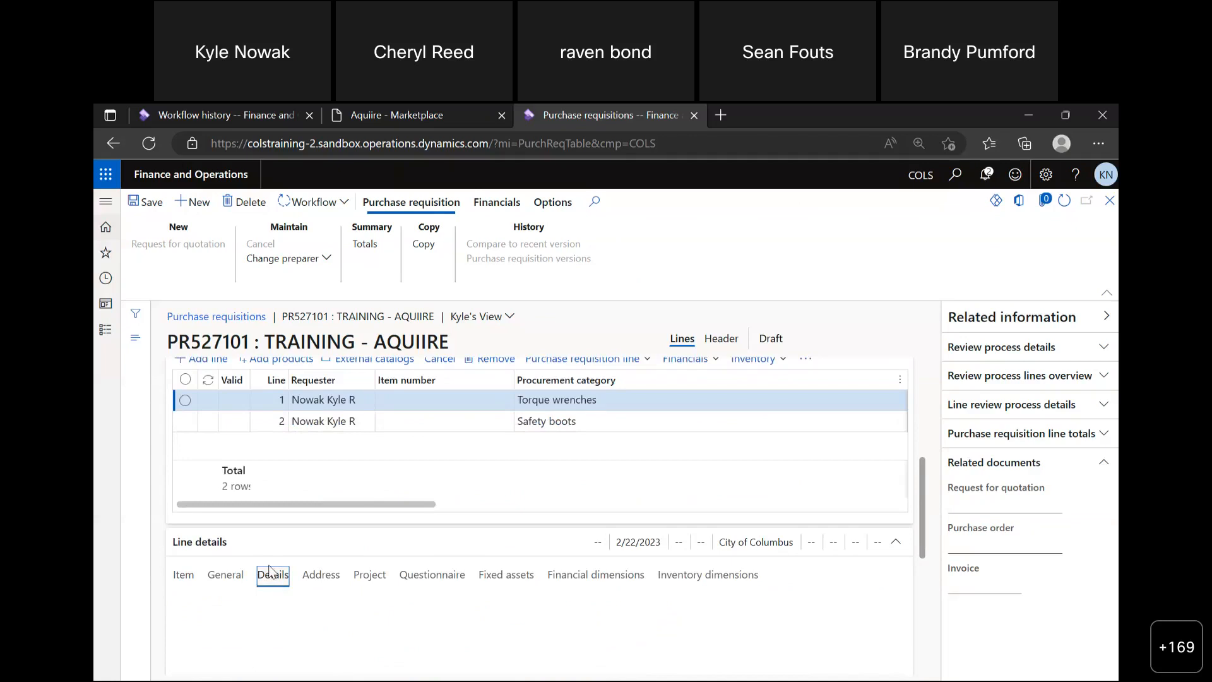
scroll(268, 643, "down", 5)
scroll(292, 456, "up", 1)
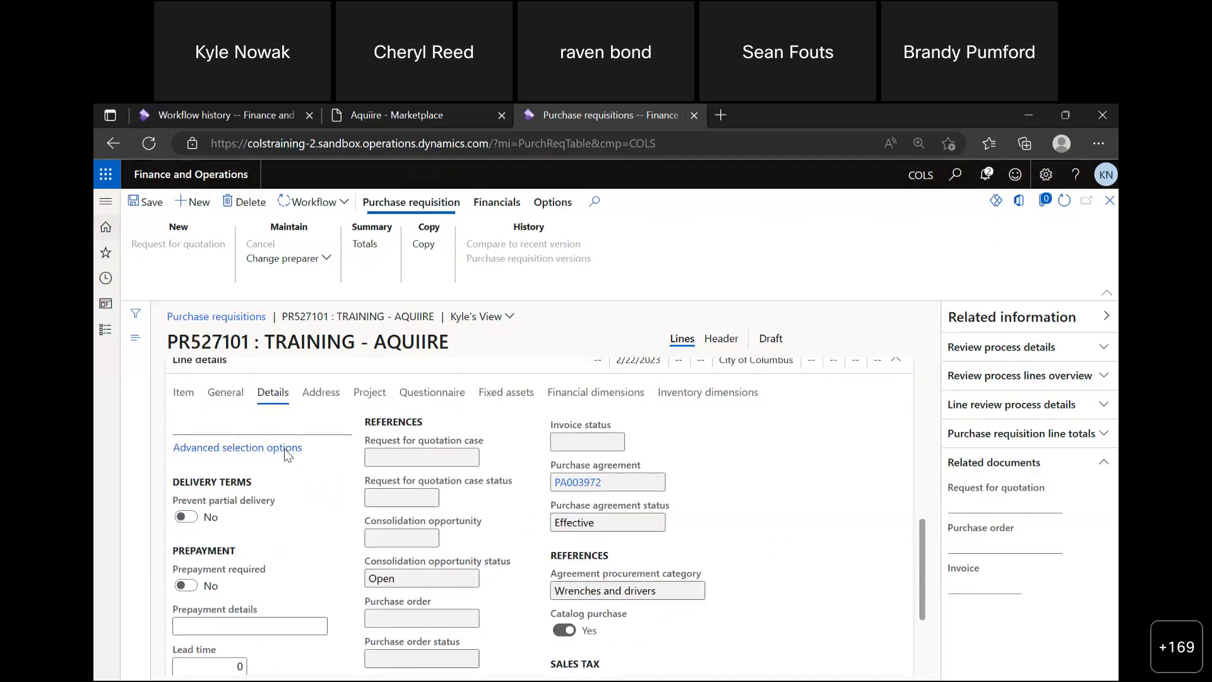
left_click(286, 448)
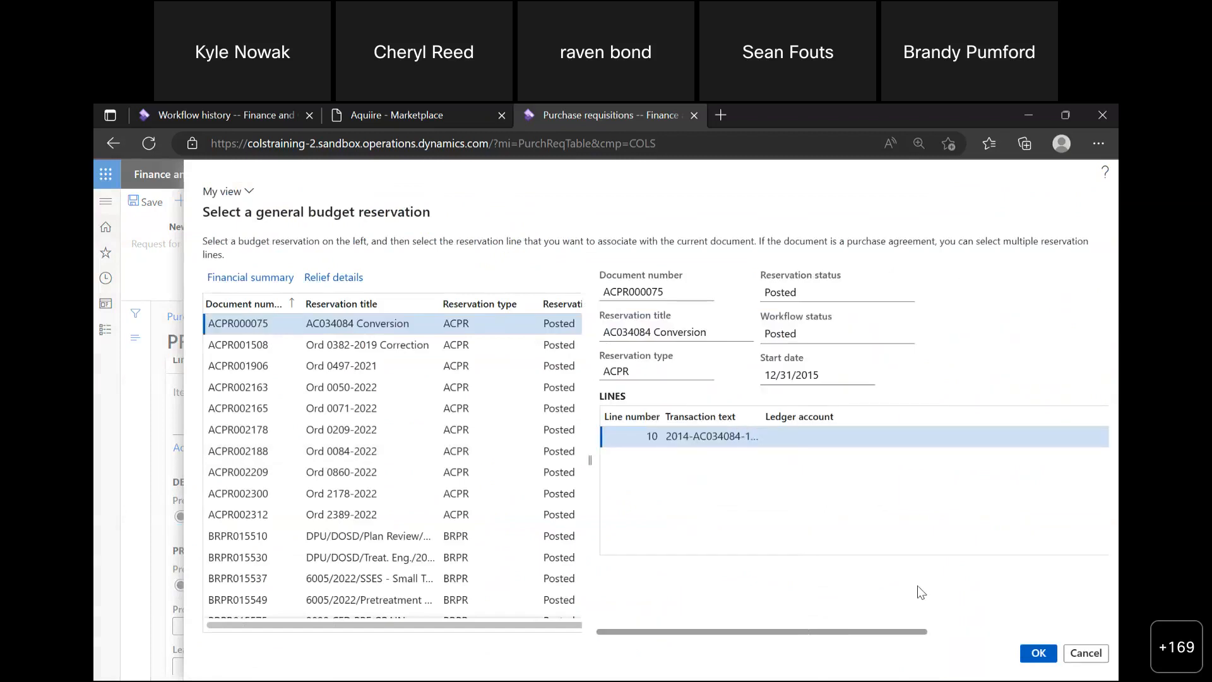
left_click(1086, 653)
Leave the budget reservation selection and show the Torque wrenches line's general details.
scroll(710, 542, "up", 10)
scroll(484, 537, "down", 7)
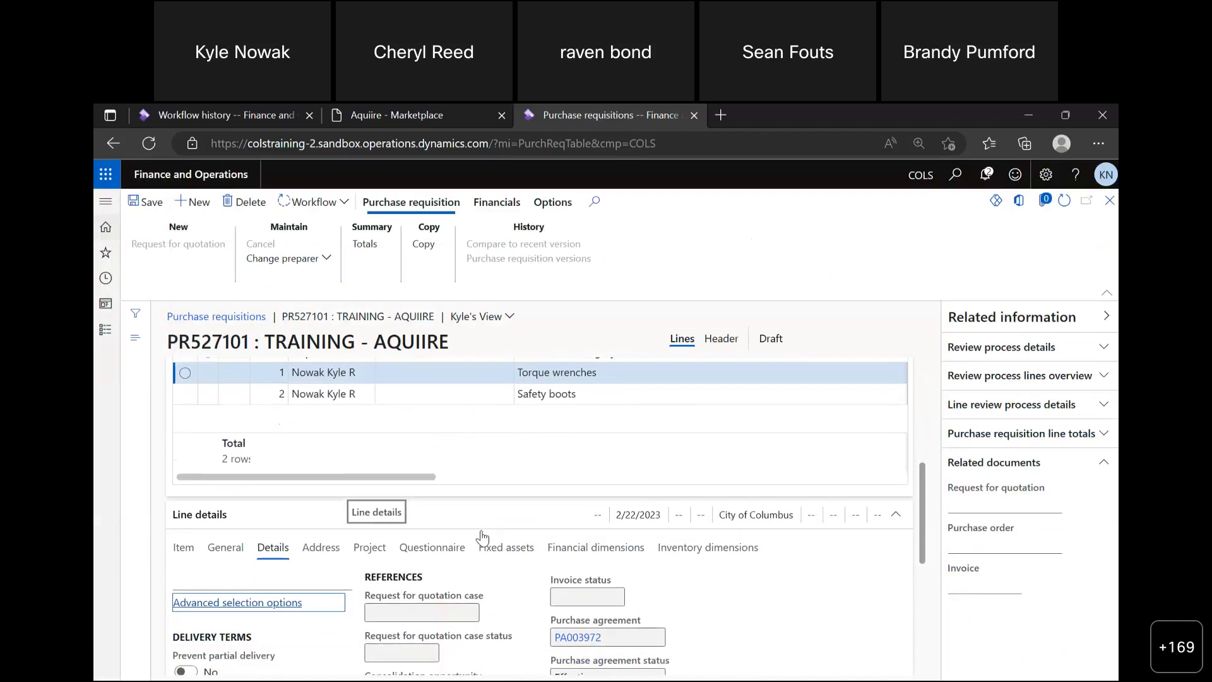
left_click(230, 534)
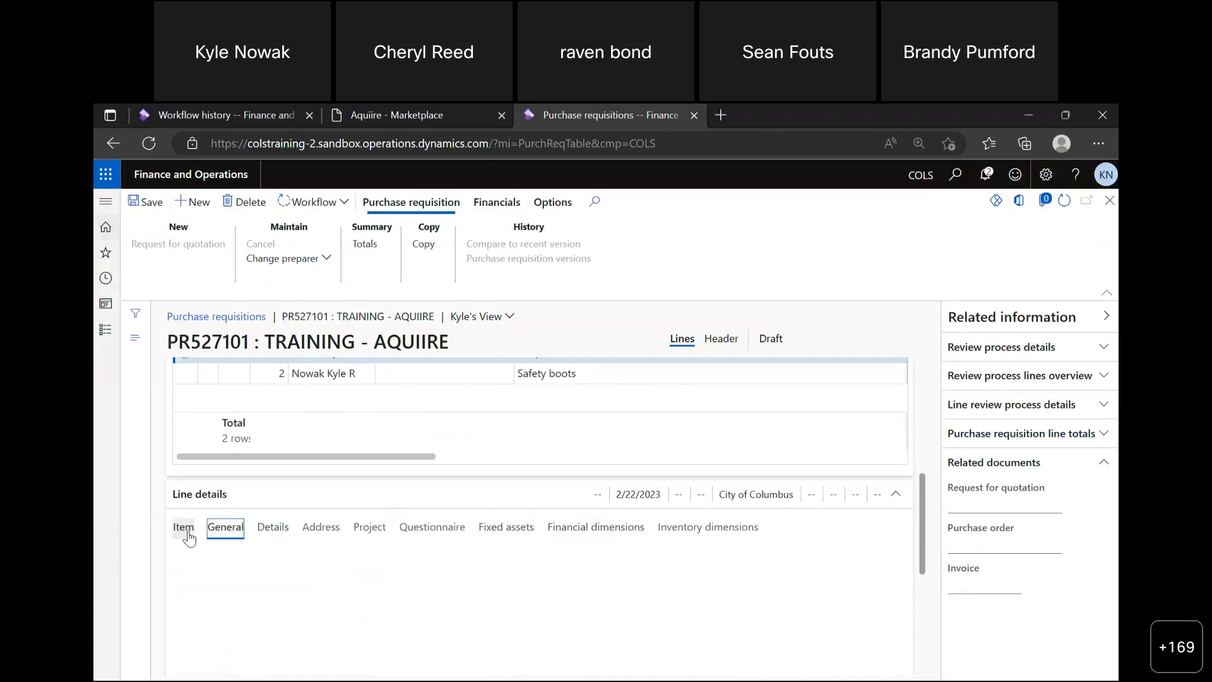
Switch the header's business justification reason to Exempt and back to Contract (Purchase from Contract).
scroll(505, 479, "up", 5)
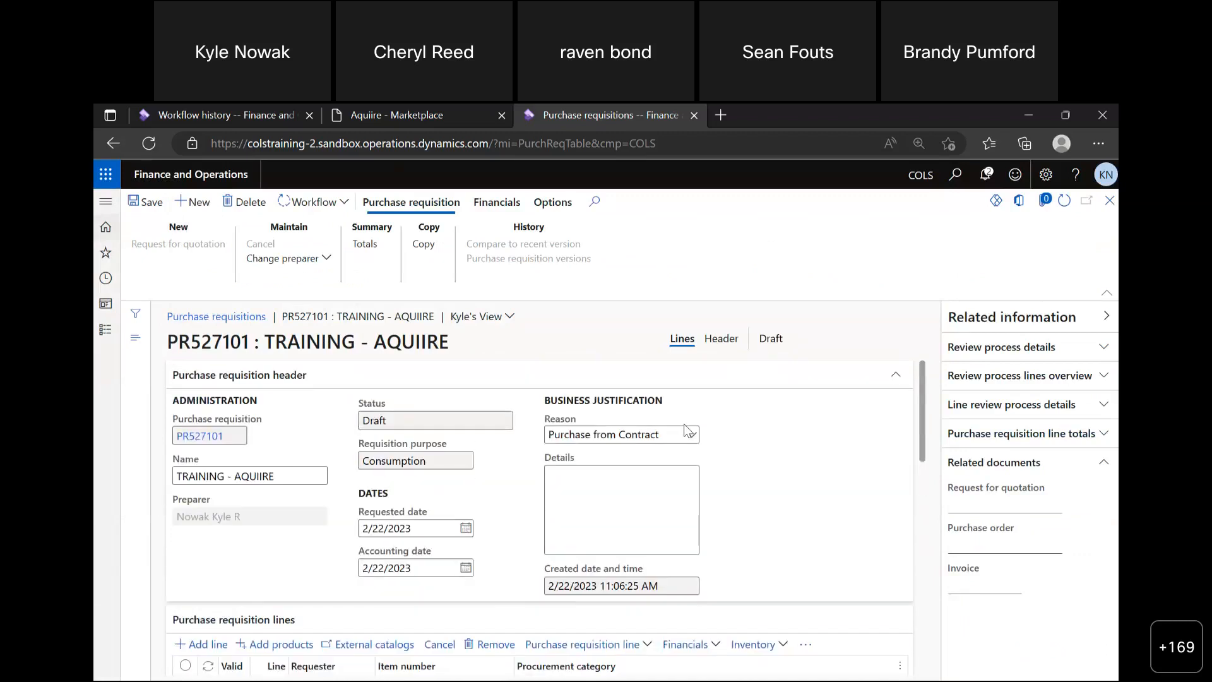
left_click(690, 434)
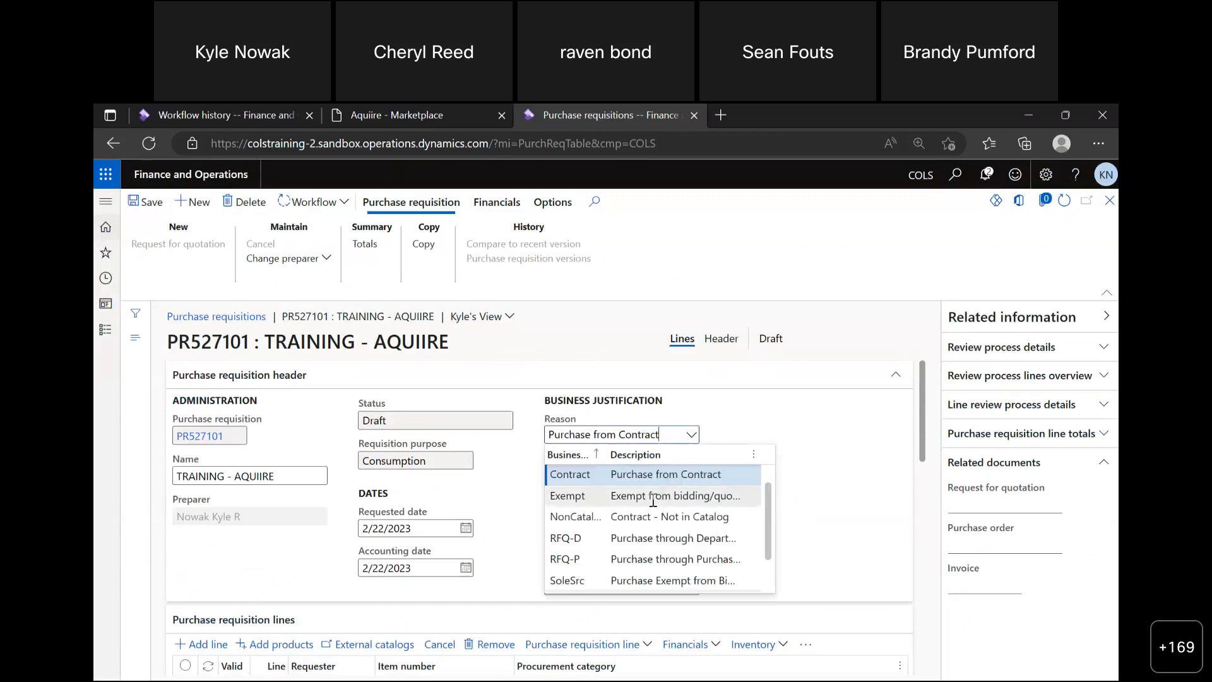
left_click(663, 495)
left_click(692, 436)
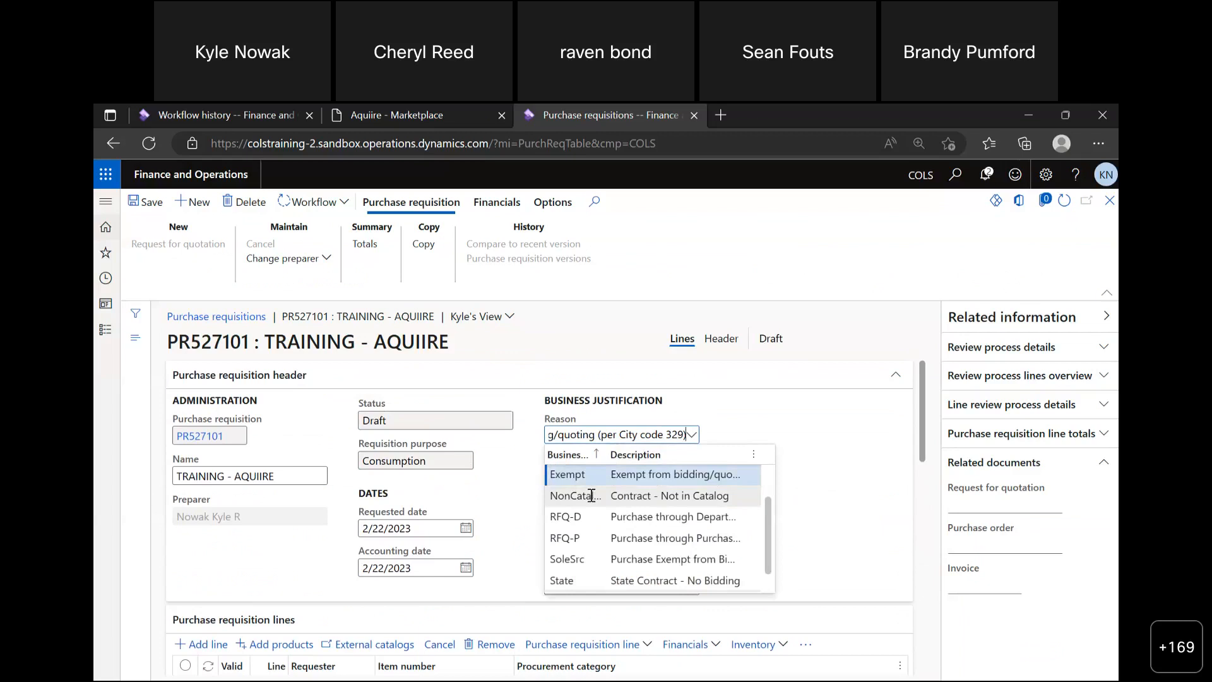
scroll(600, 496, "up", 1)
left_click(606, 494)
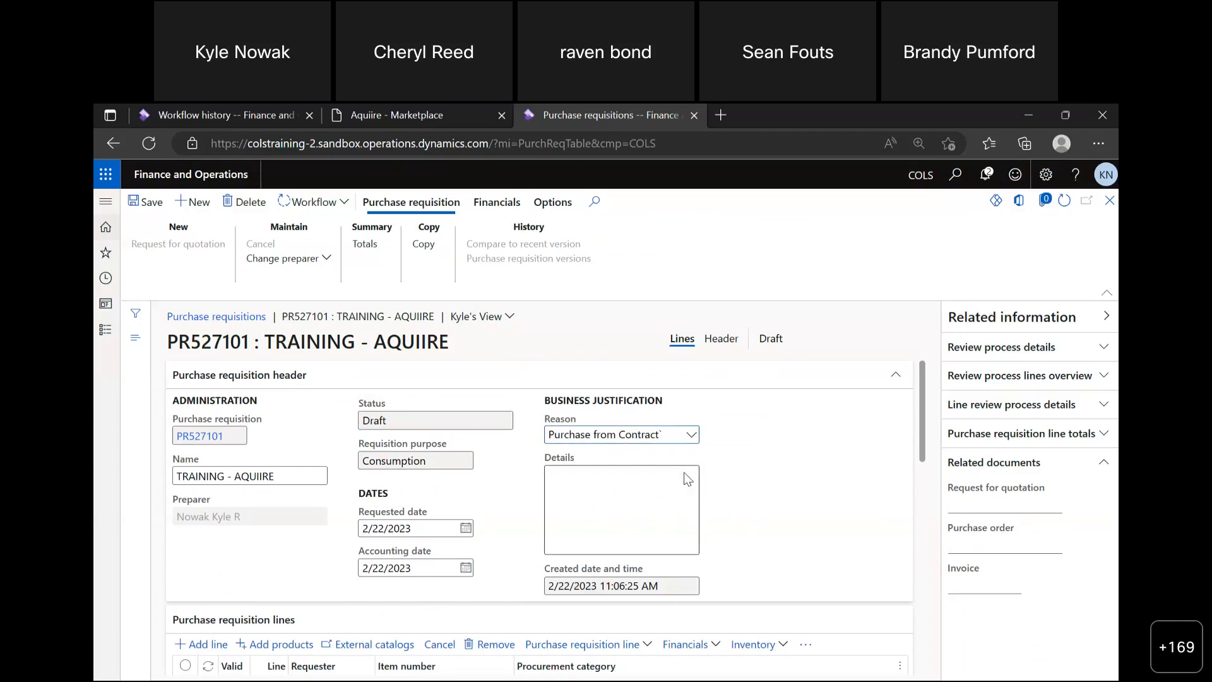
type("`")
key("BackSpace")
left_click(674, 500)
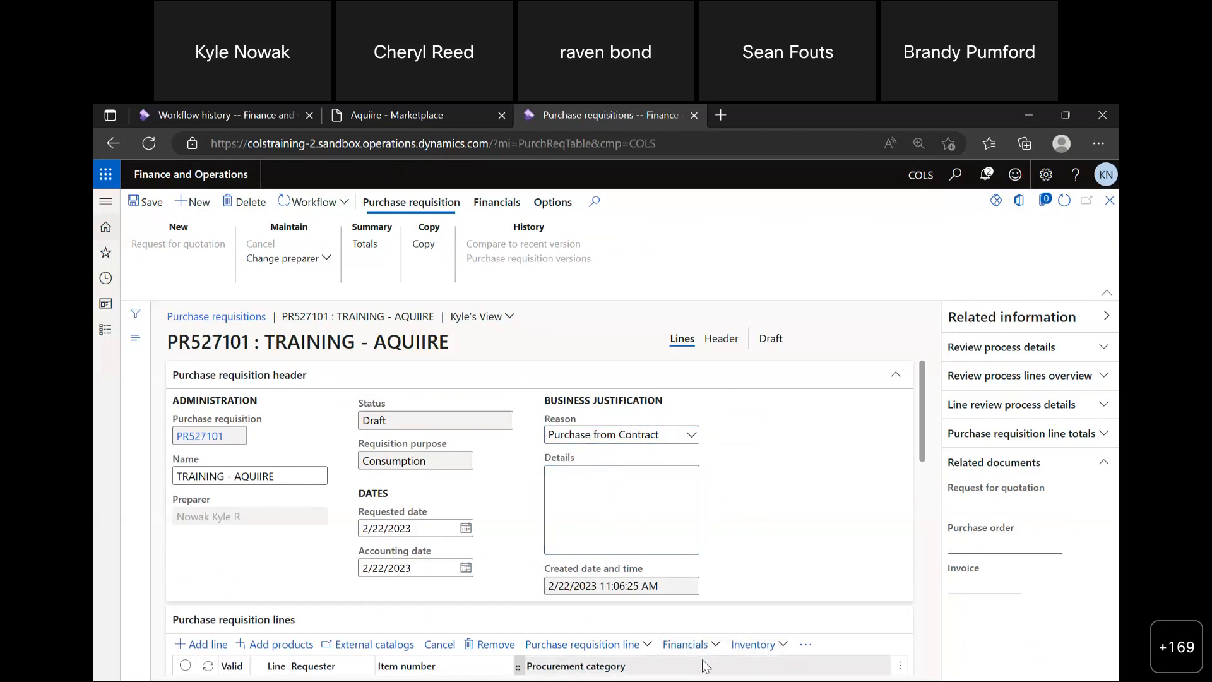
Change the header's business justification reason to Exempt and cancel the update of the requisition lines.
scroll(702, 663, "down", 1)
left_click(674, 662)
left_click(693, 392)
left_click(693, 393)
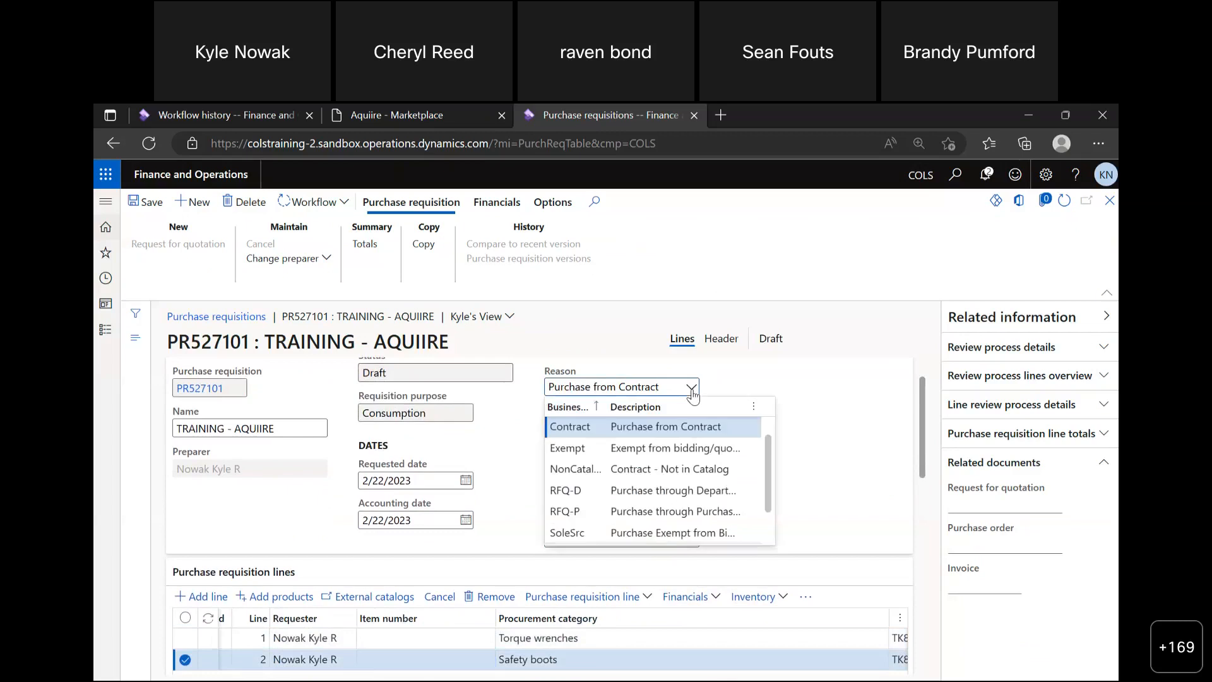
left_click(641, 448)
left_click(597, 641)
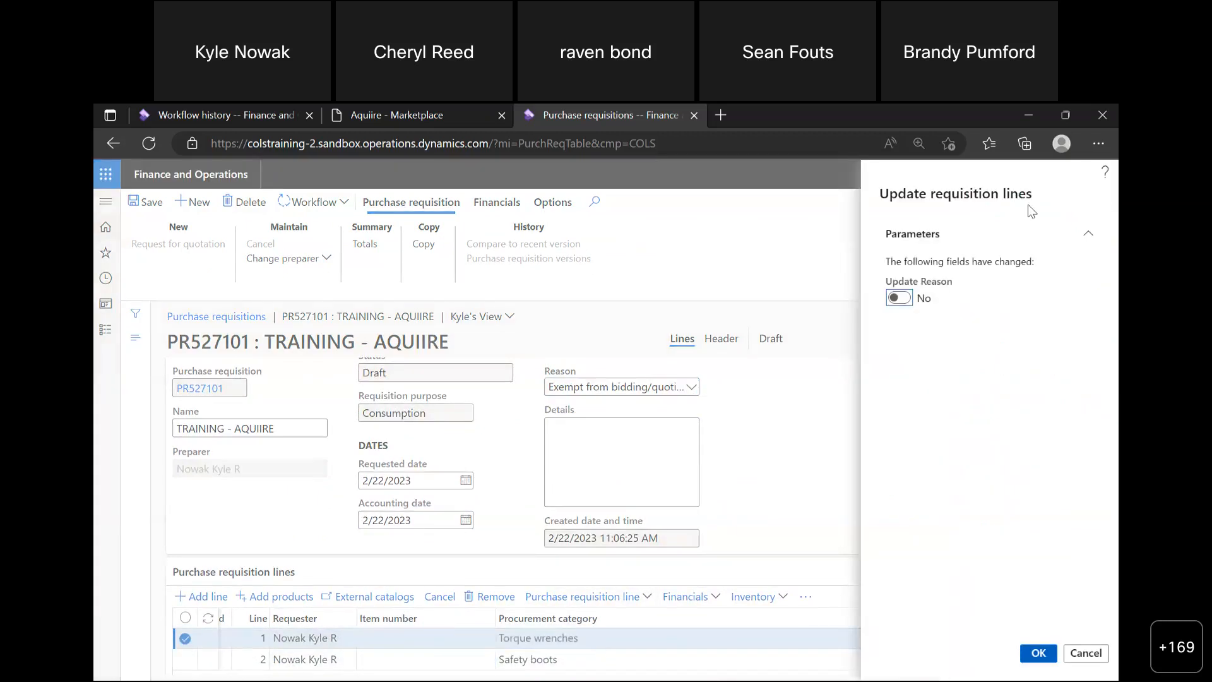
left_click(1084, 653)
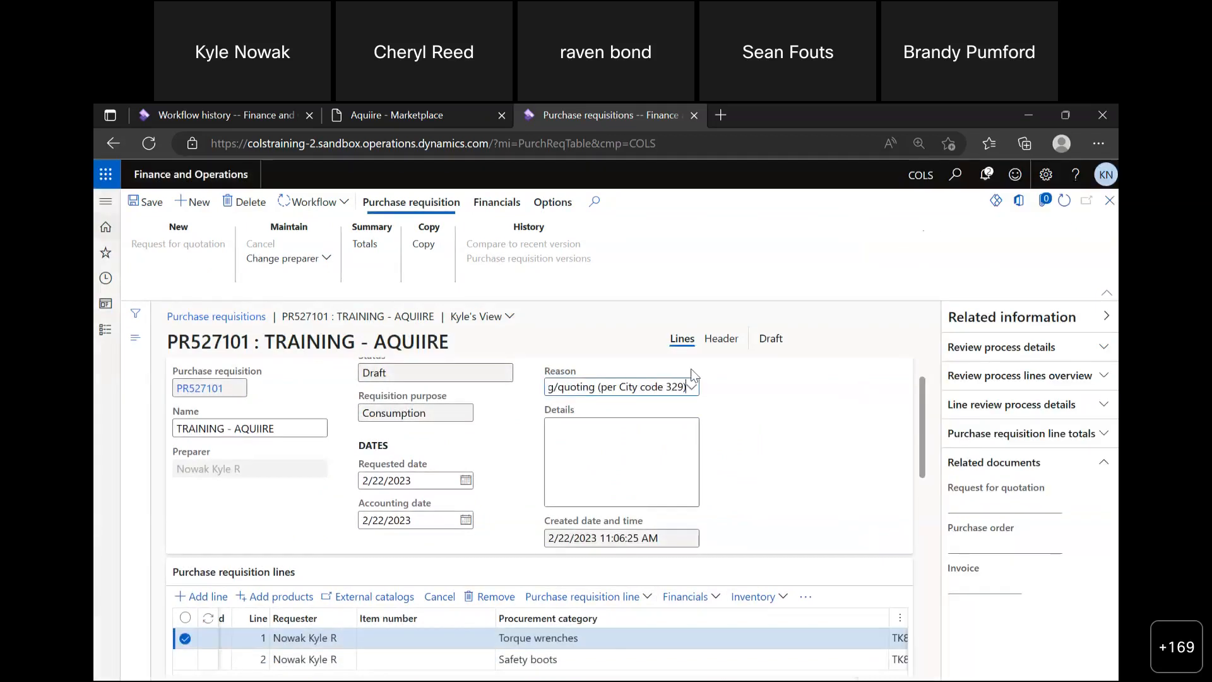
Set the header's business justification reason to Contract (Purchase from Contract) and apply the reason update to the requisition lines.
left_click(692, 386)
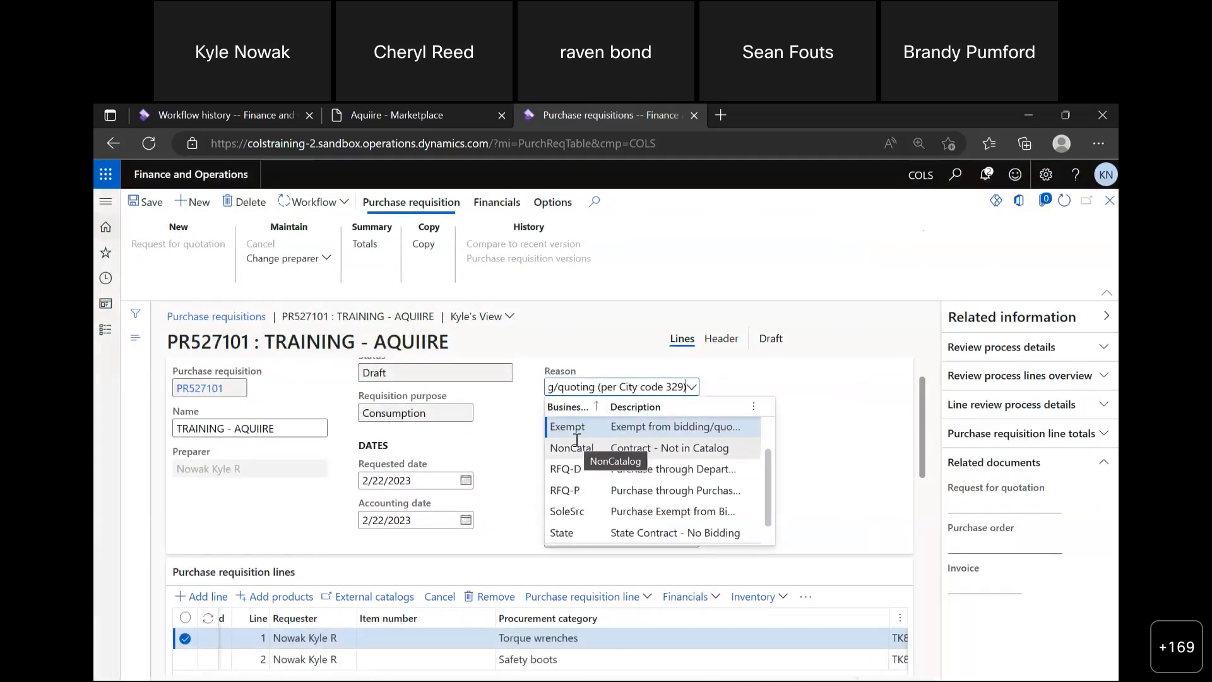
scroll(594, 446, "up", 1)
left_click(593, 446)
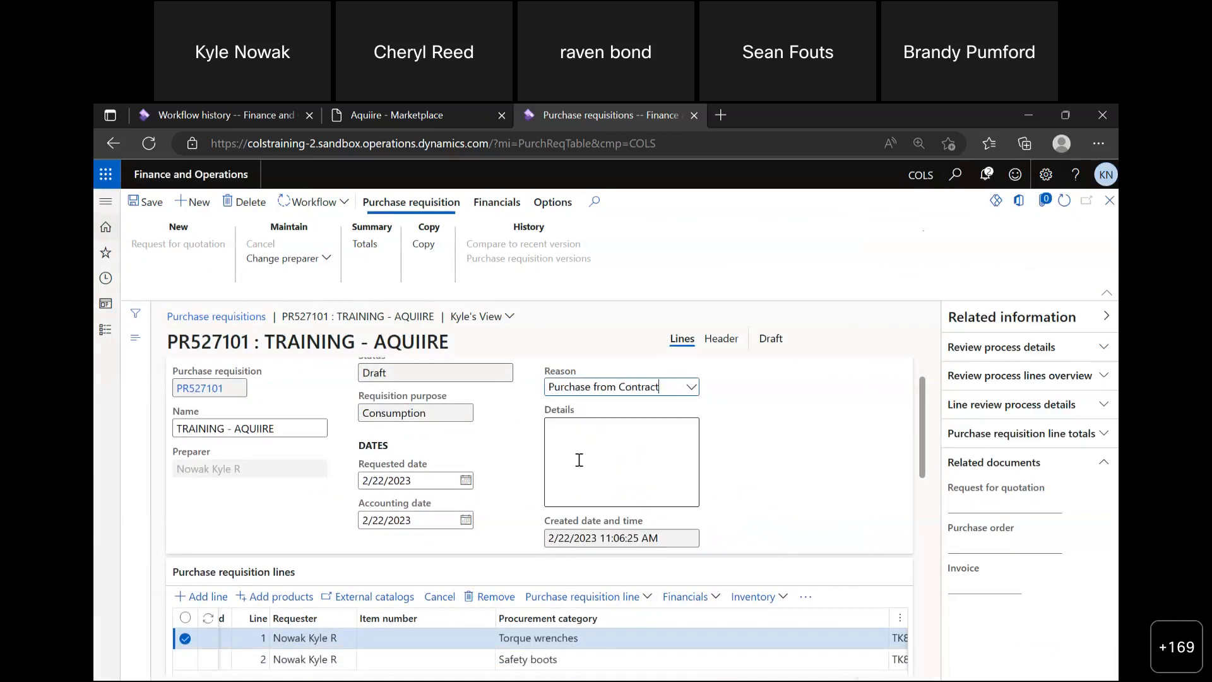
left_click(559, 657)
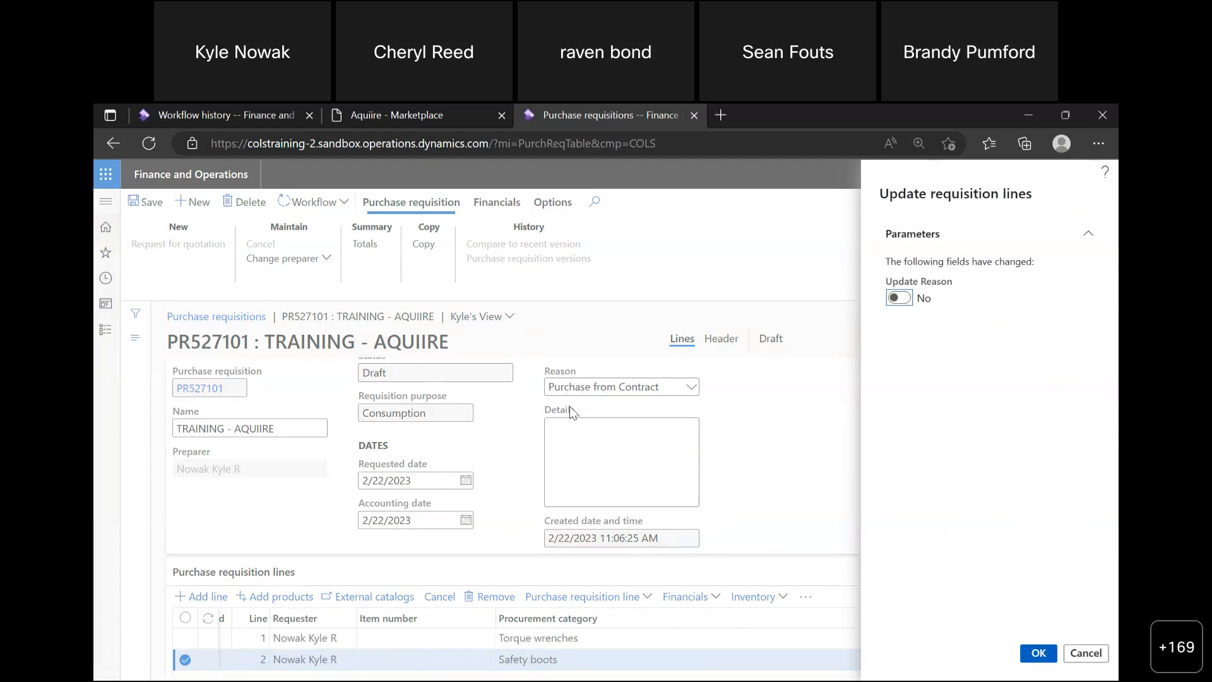
left_click(899, 299)
left_click(1048, 654)
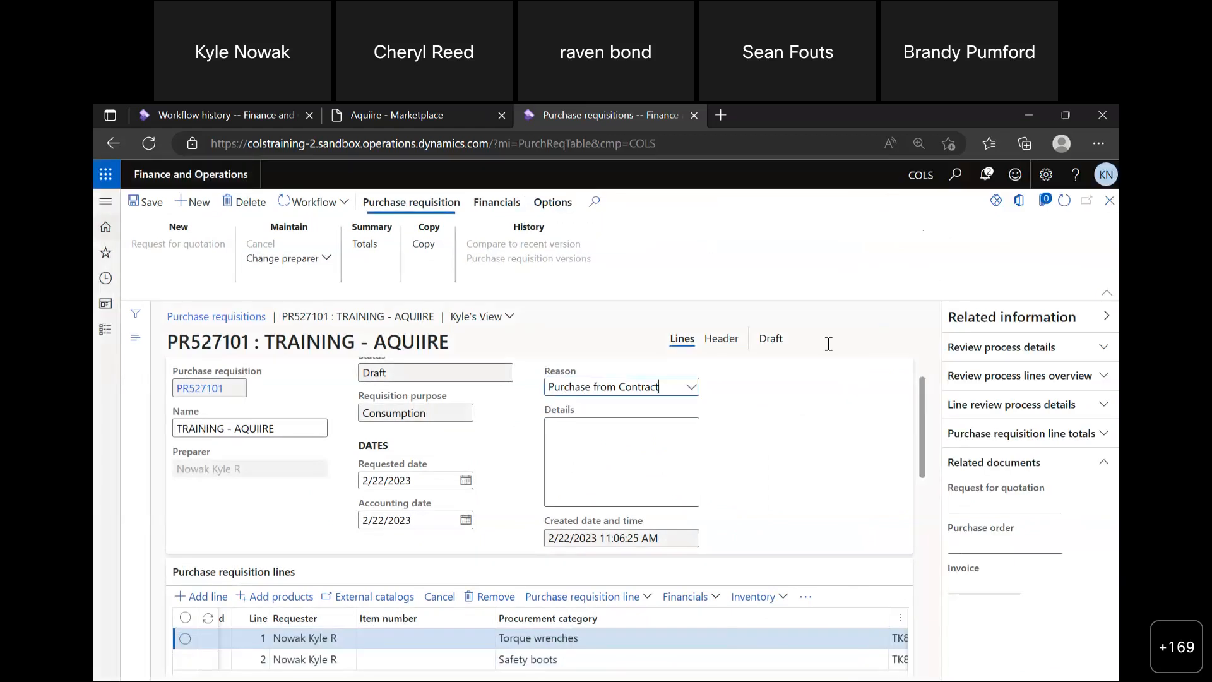
Check the business justification reason in the general details of the Torque wrenches and Safety boots lines.
scroll(736, 474, "down", 5)
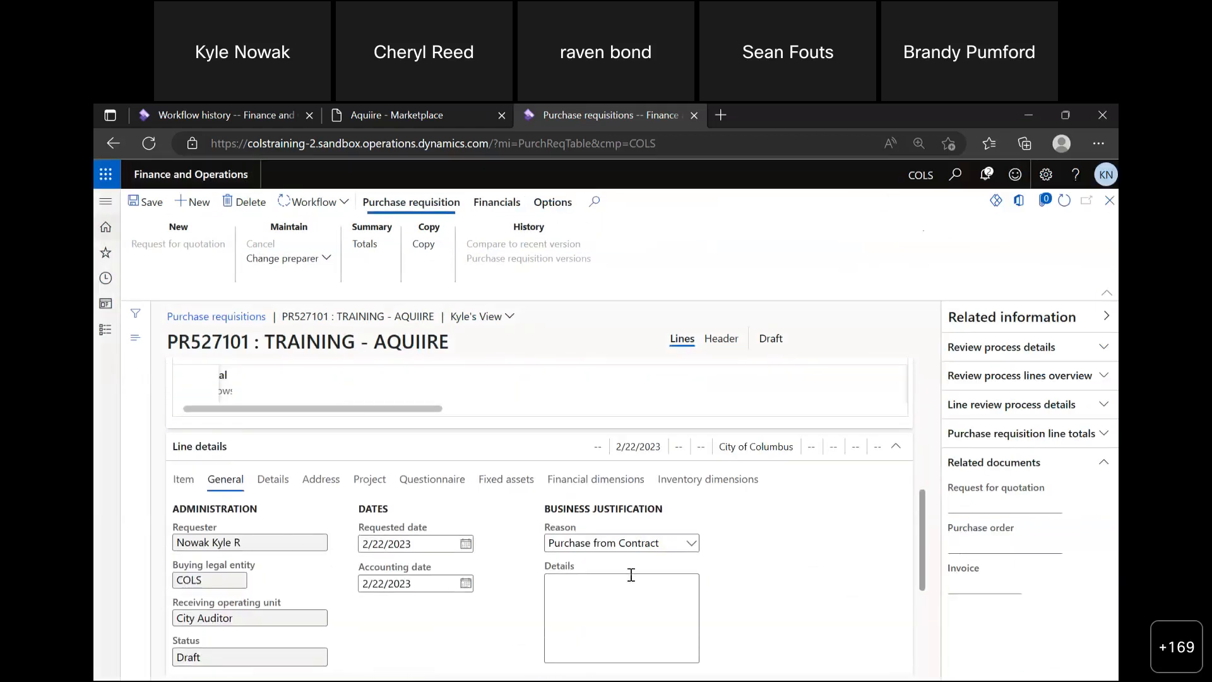
scroll(647, 543, "up", 1)
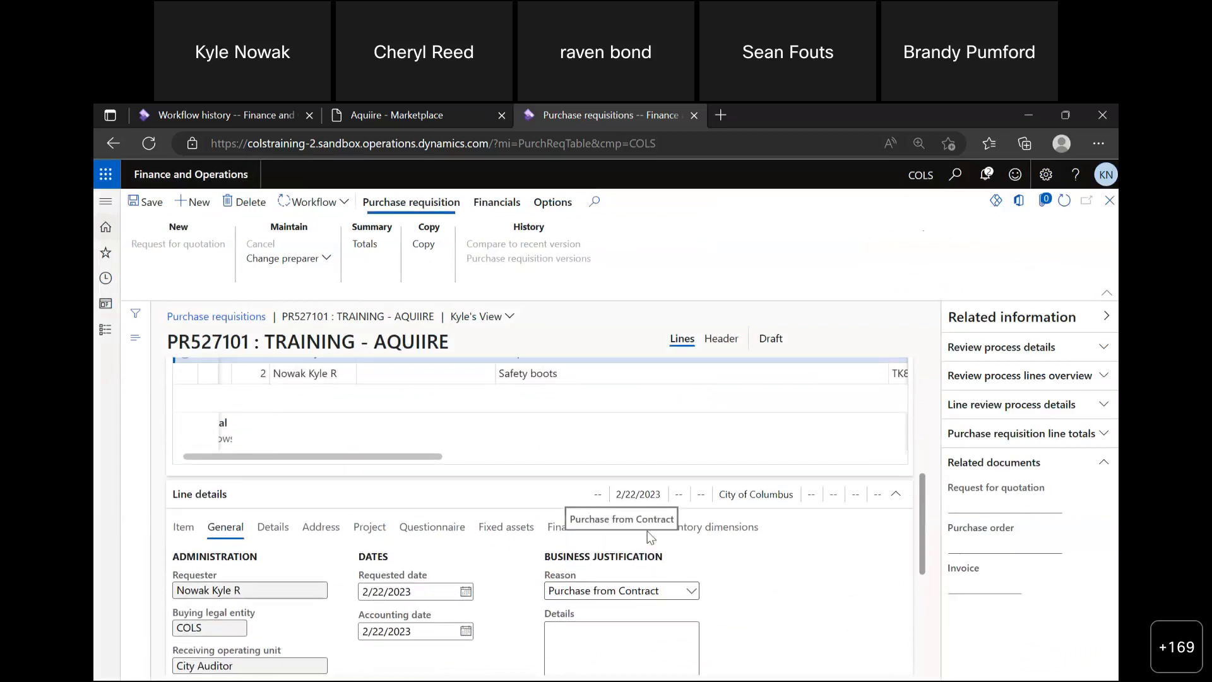
scroll(679, 437, "up", 1)
left_click(676, 419)
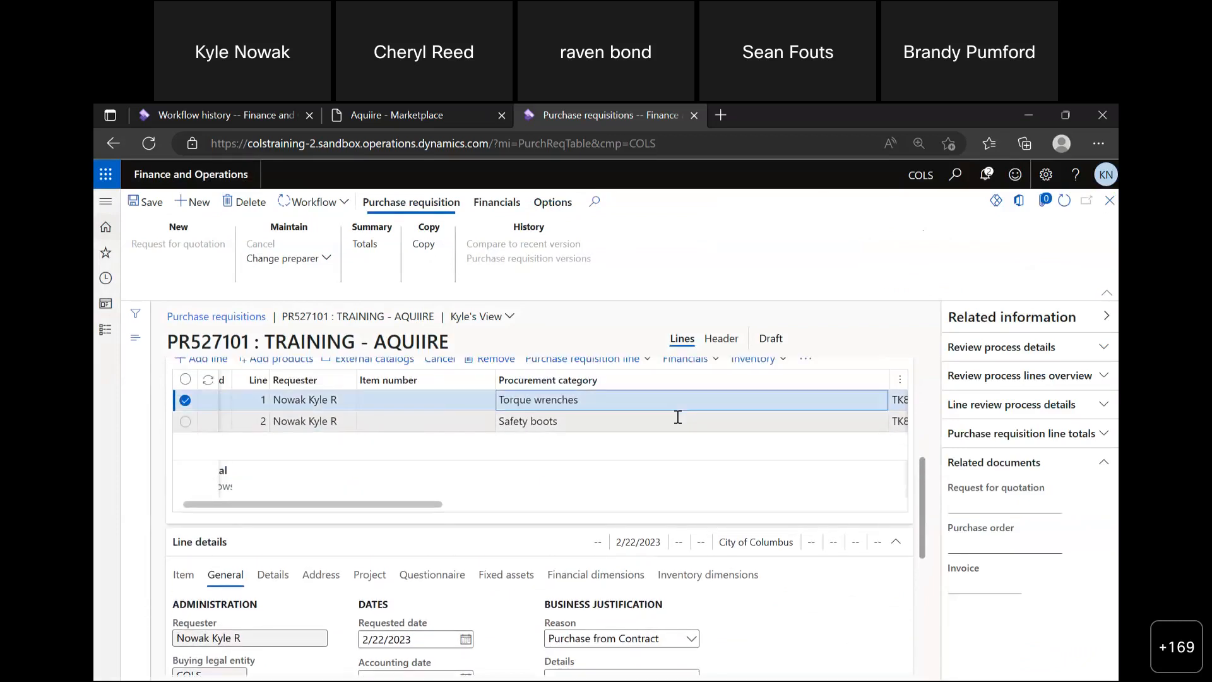
scroll(742, 599, "up", 3)
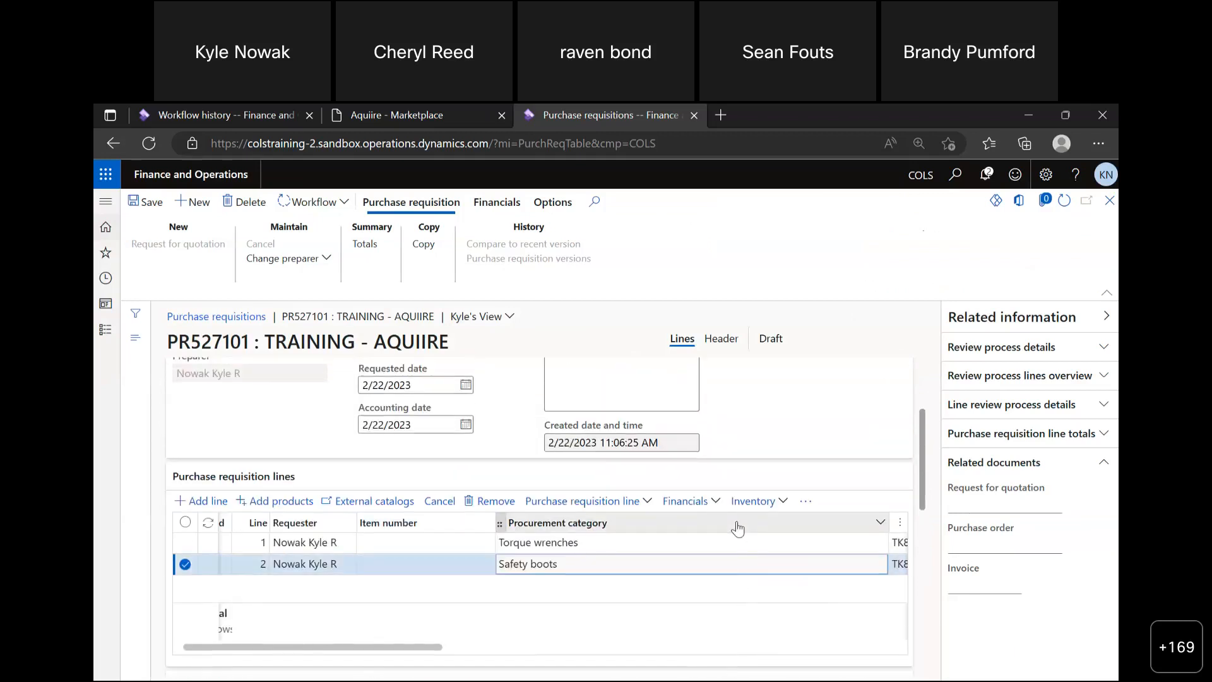
Hide the footer of the purchase requisition lines grid and show it again.
key("ctrl+minus")
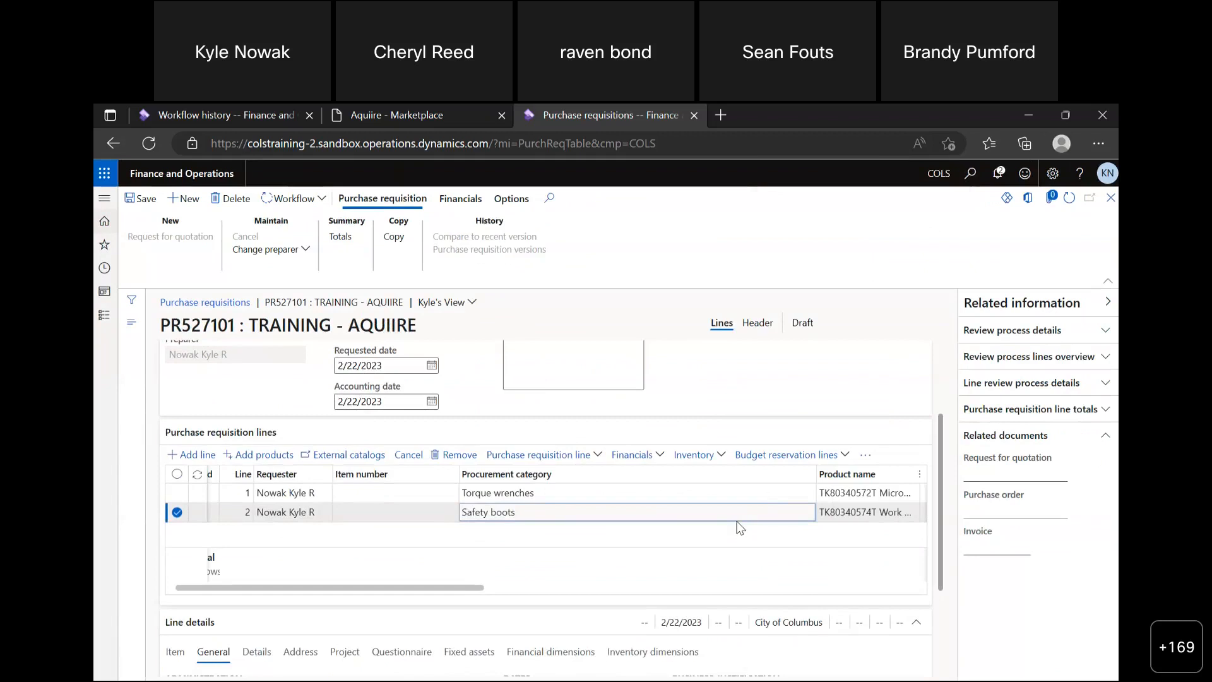
key("ctrl+minus")
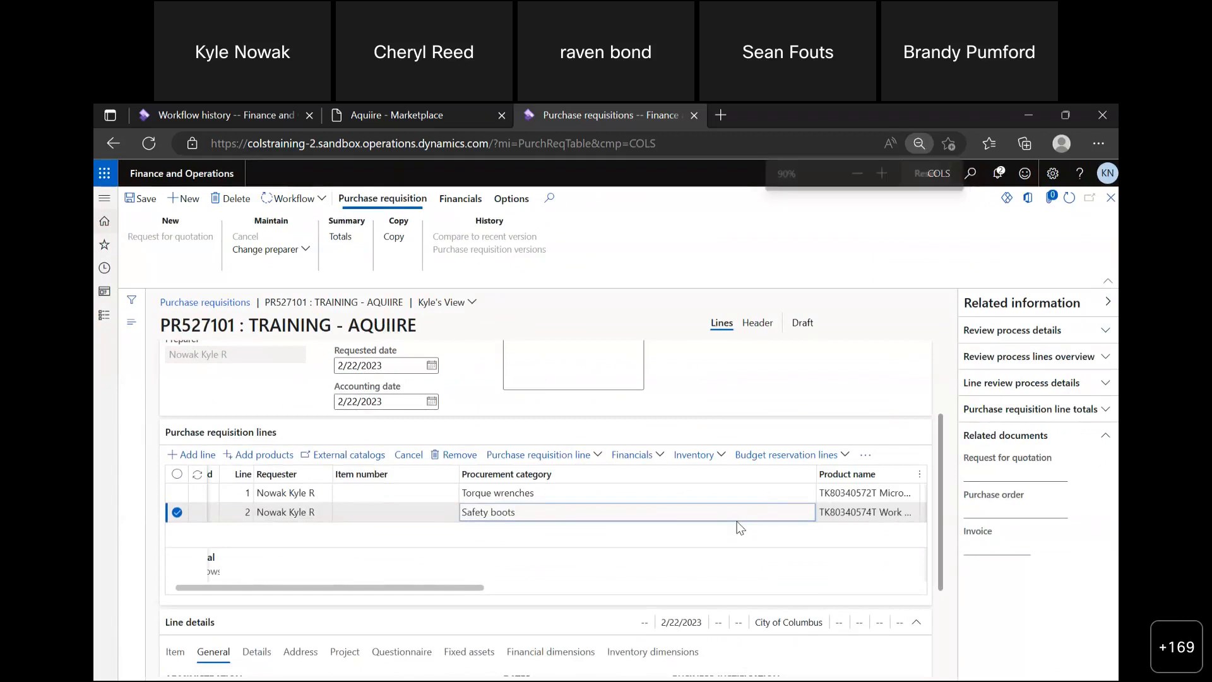
left_click_drag(494, 529, 616, 528)
left_click(939, 426)
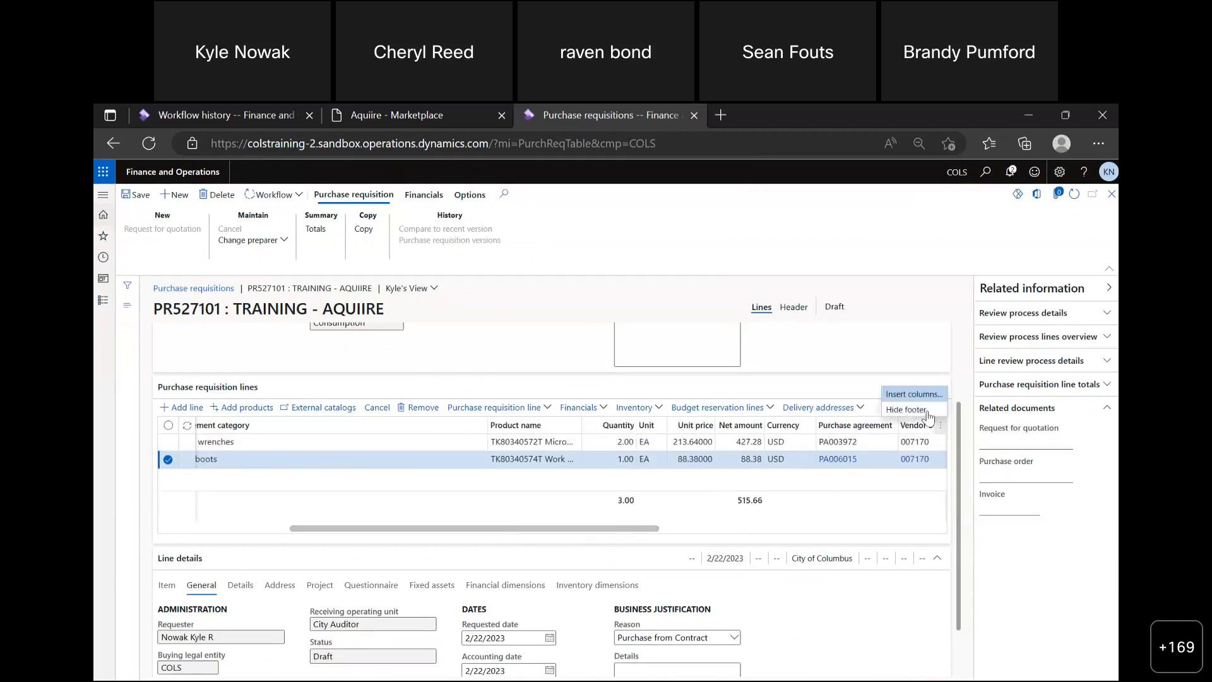
left_click(919, 412)
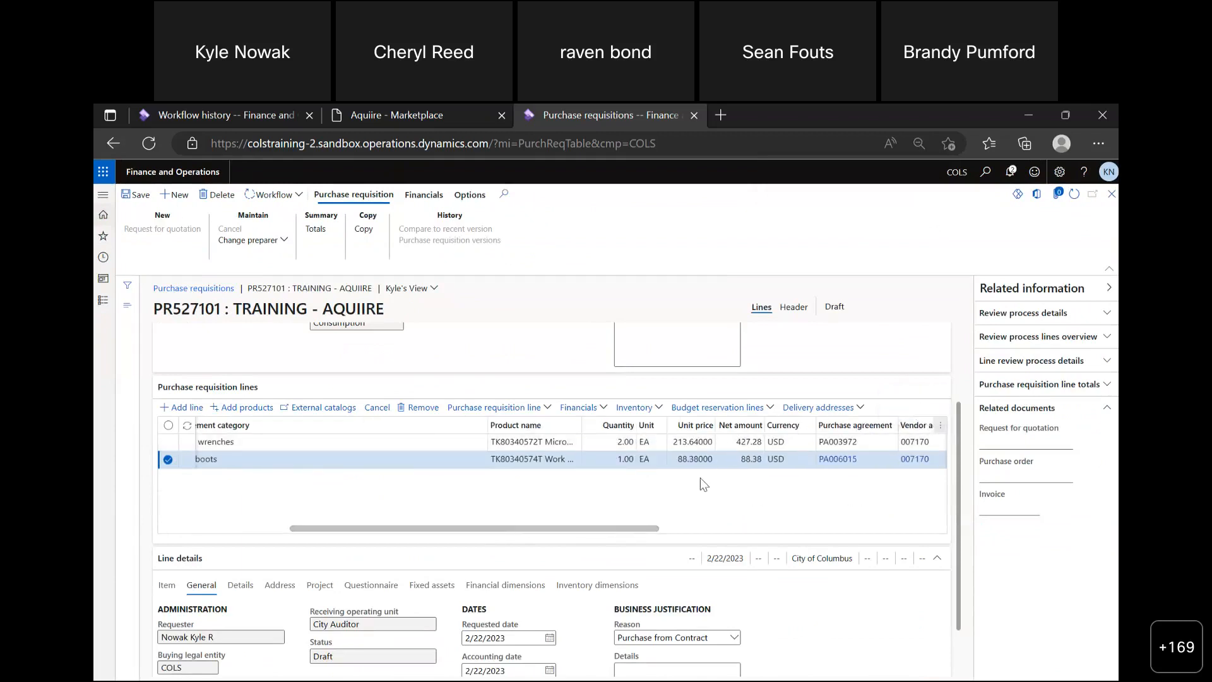
left_click_drag(642, 530, 465, 535)
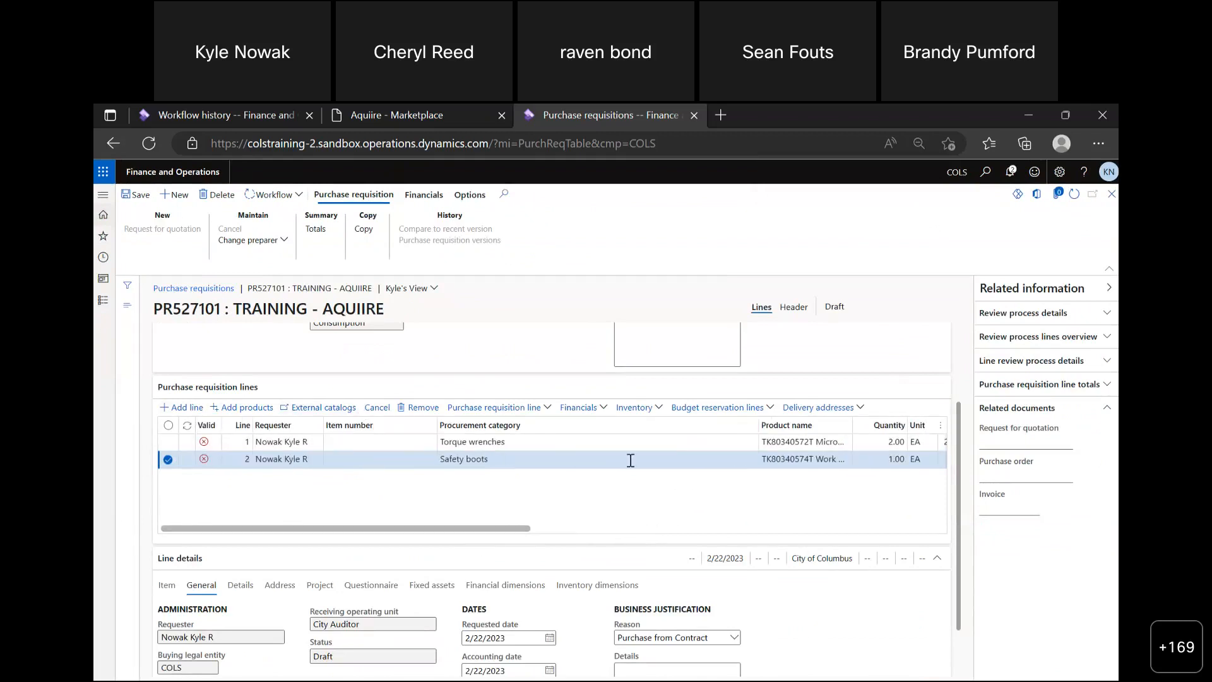
left_click(941, 426)
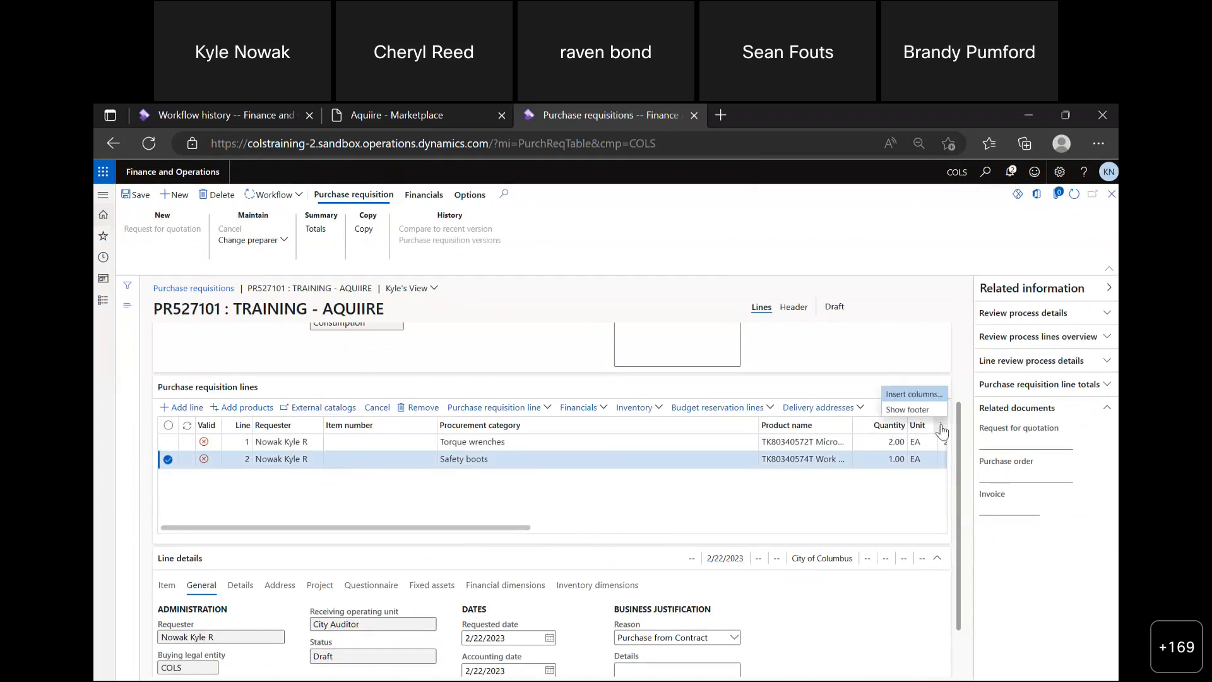
left_click(907, 410)
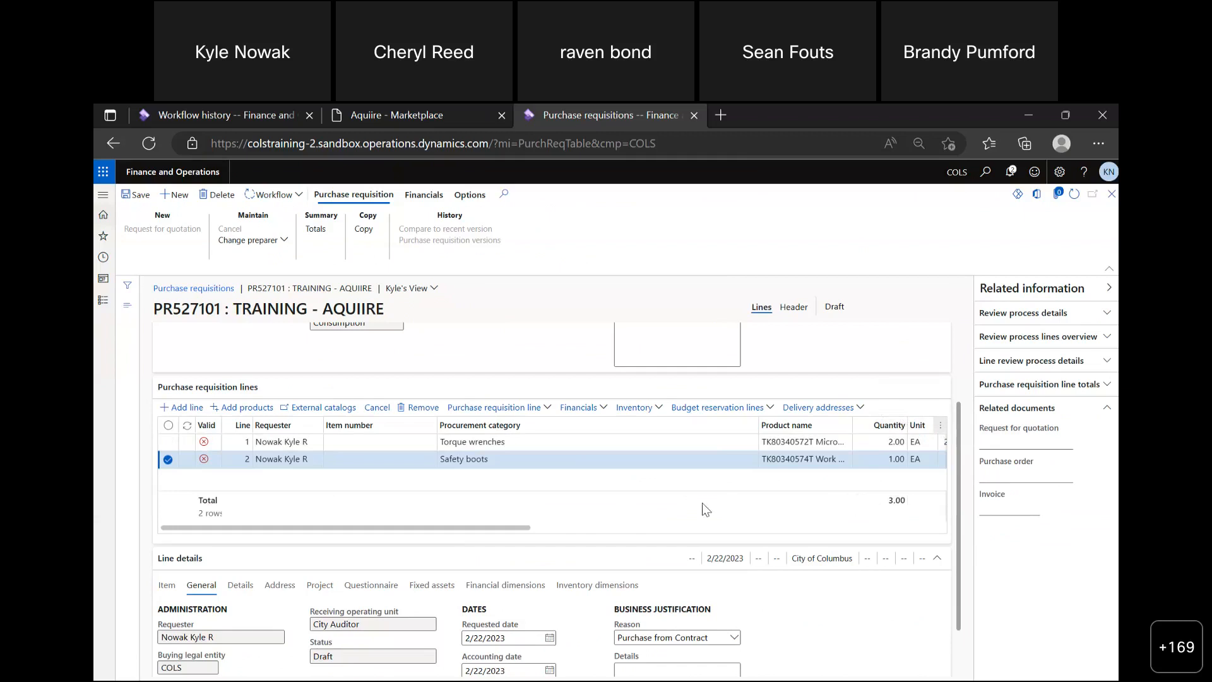
Remove the Net amount and Quantity totals from the lines footer and restore only the Net amount total.
left_click_drag(385, 529, 552, 510)
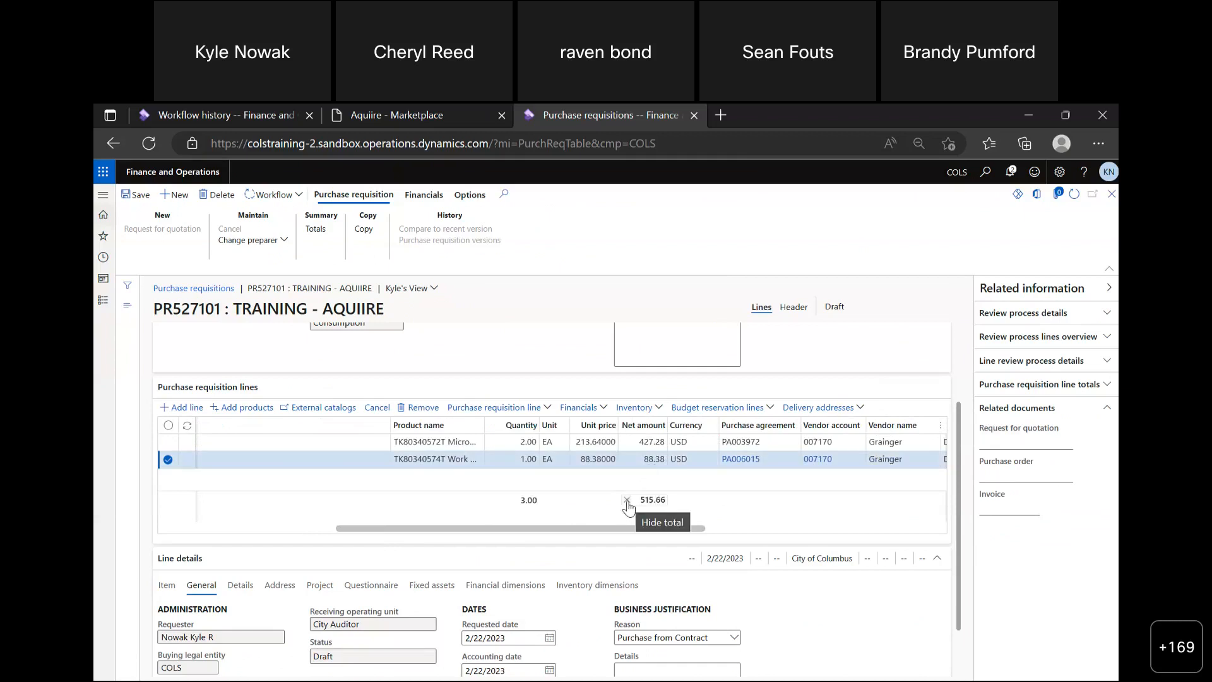
left_click(627, 501)
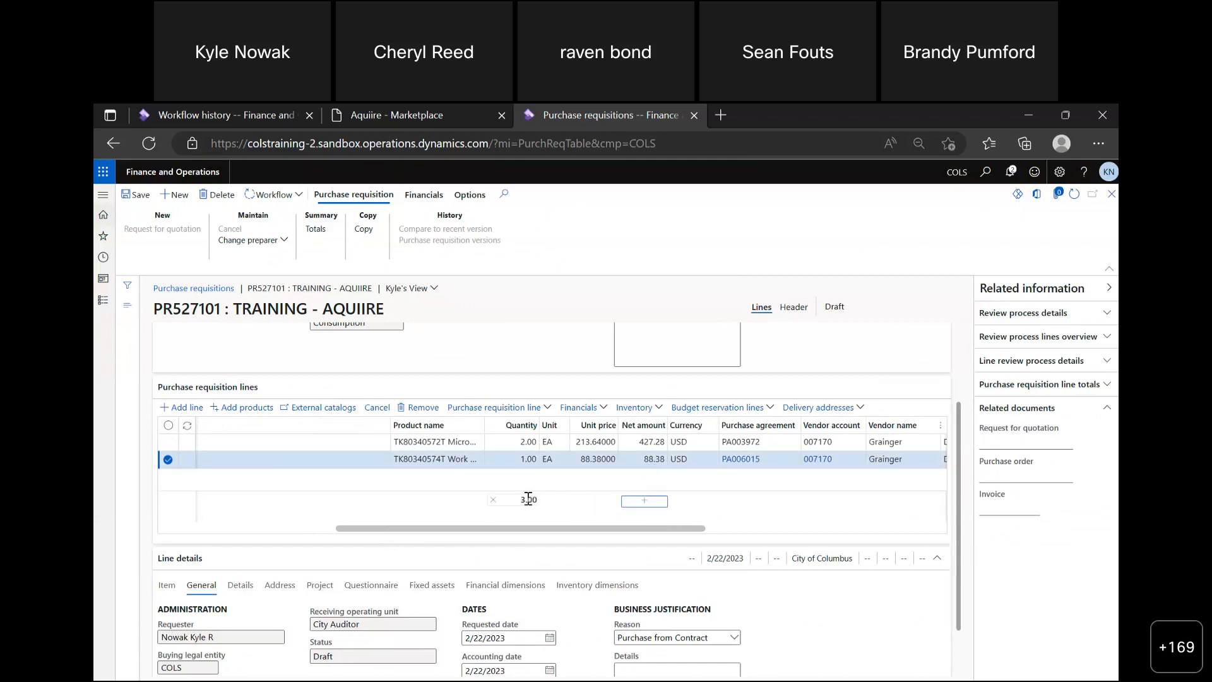
left_click(493, 500)
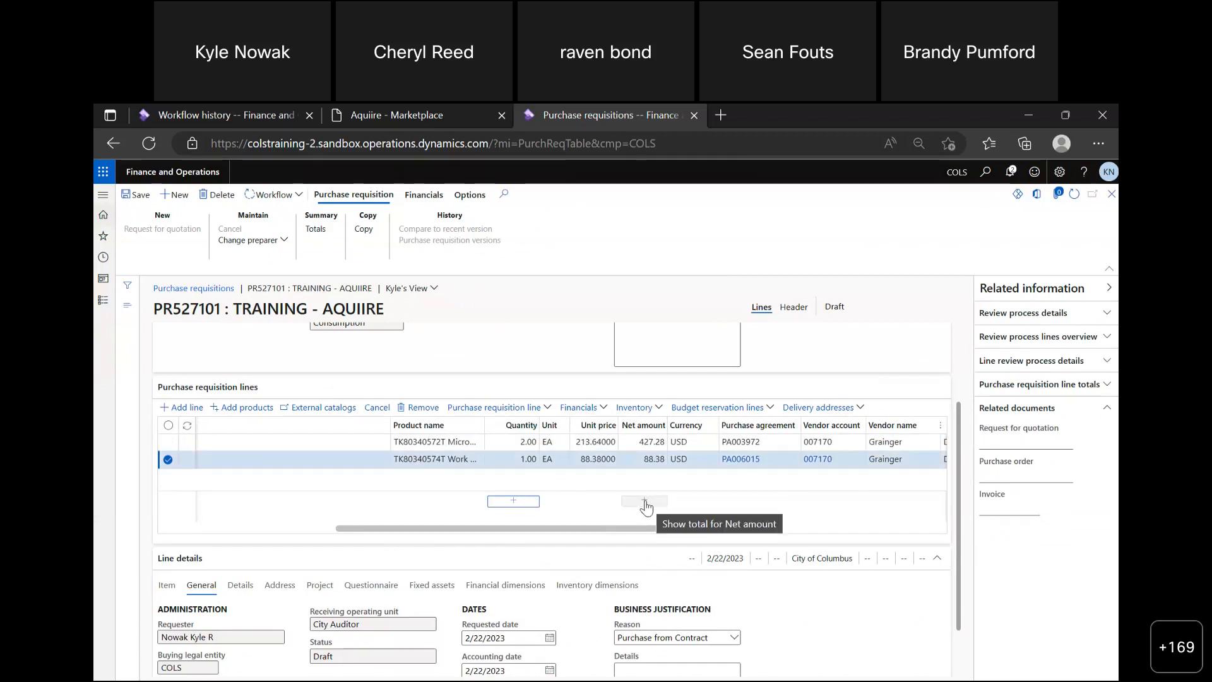
left_click(645, 502)
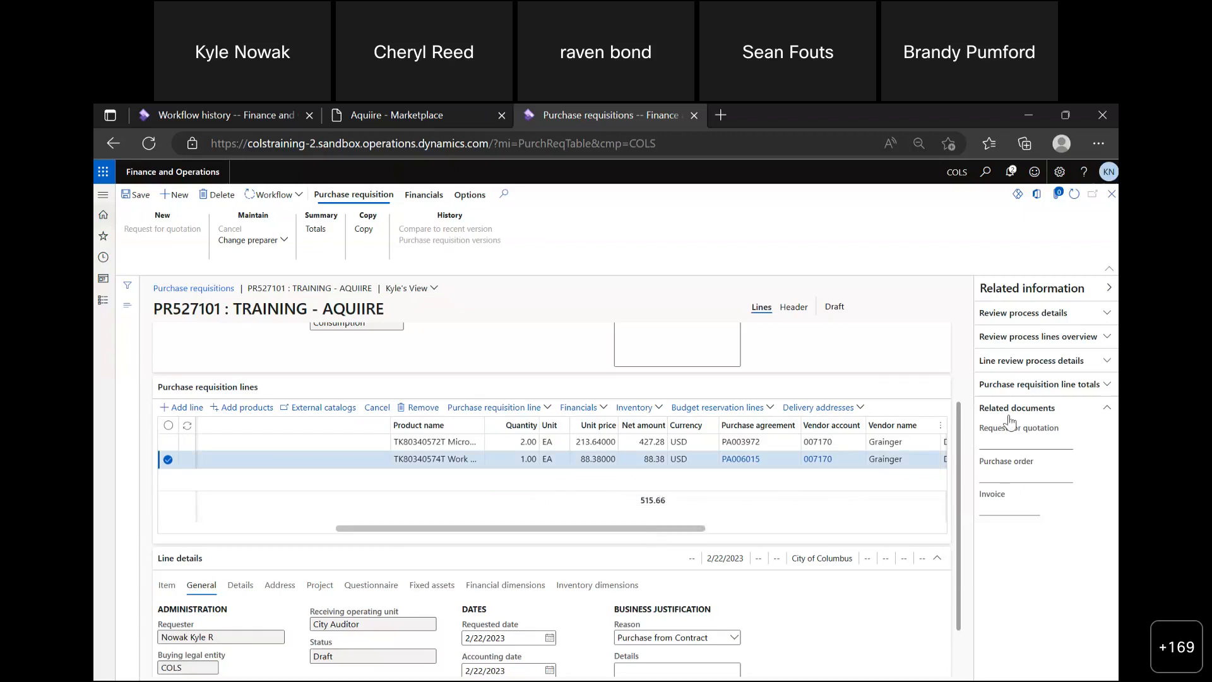
left_click(938, 429)
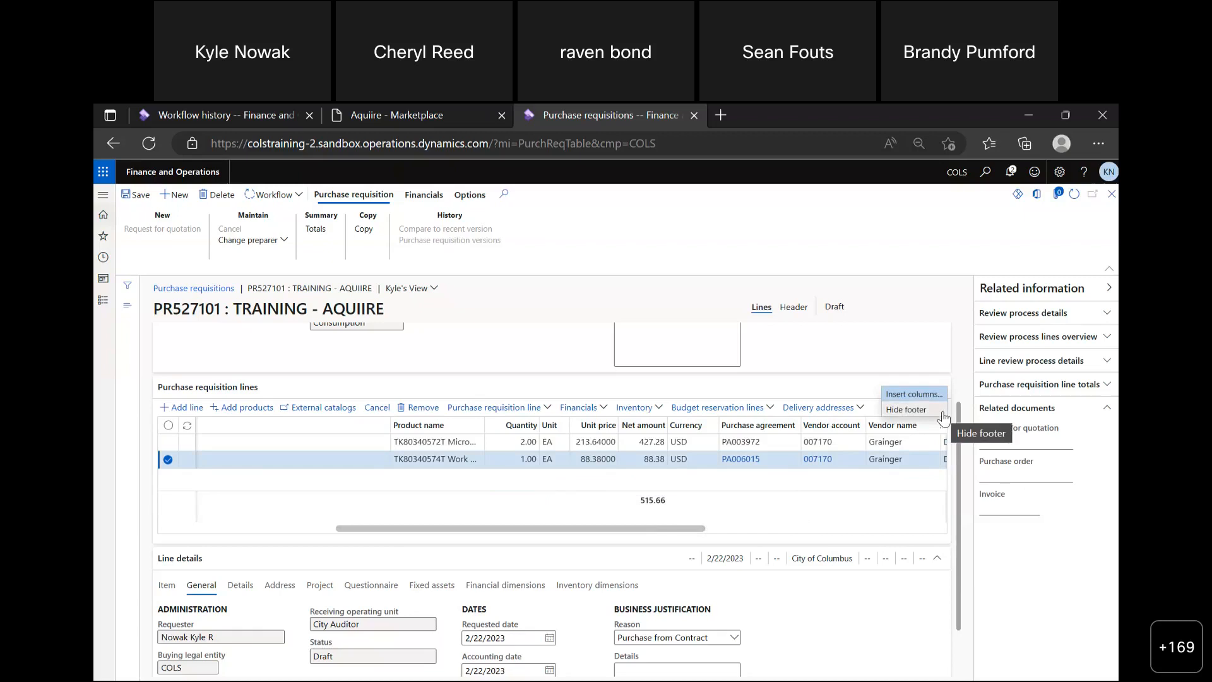
left_click(917, 509)
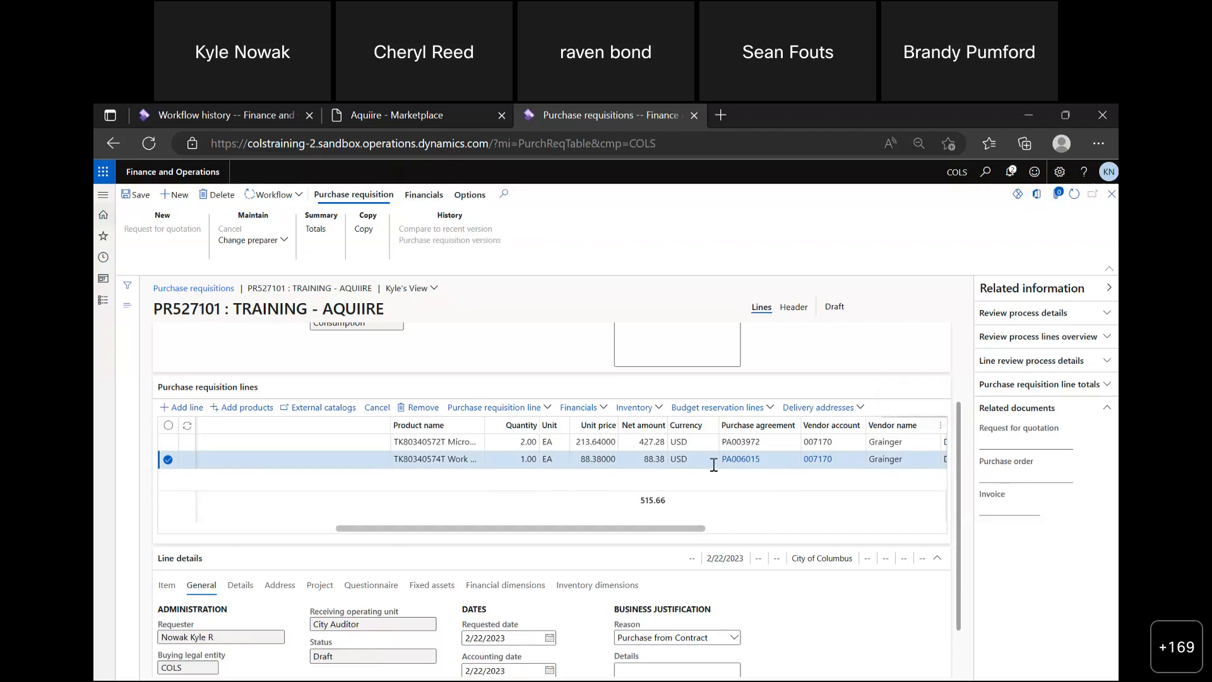
View the purchase requisition's totals summary and close it.
left_click(423, 195)
left_click(469, 197)
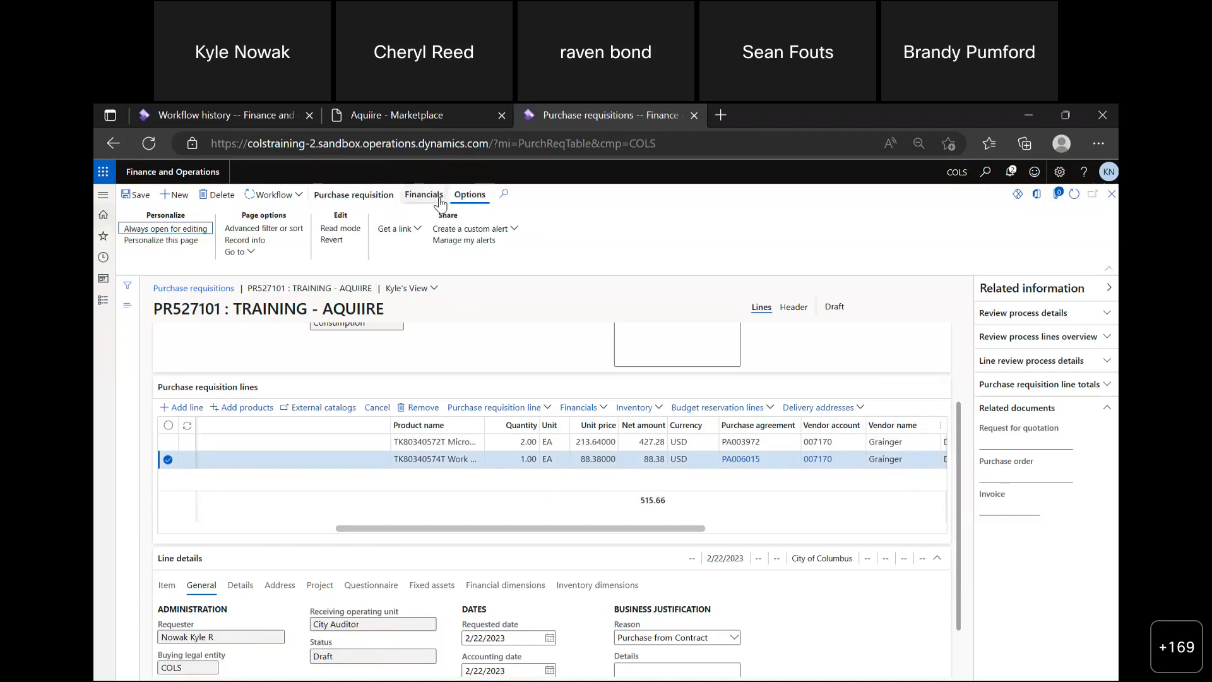
left_click(431, 201)
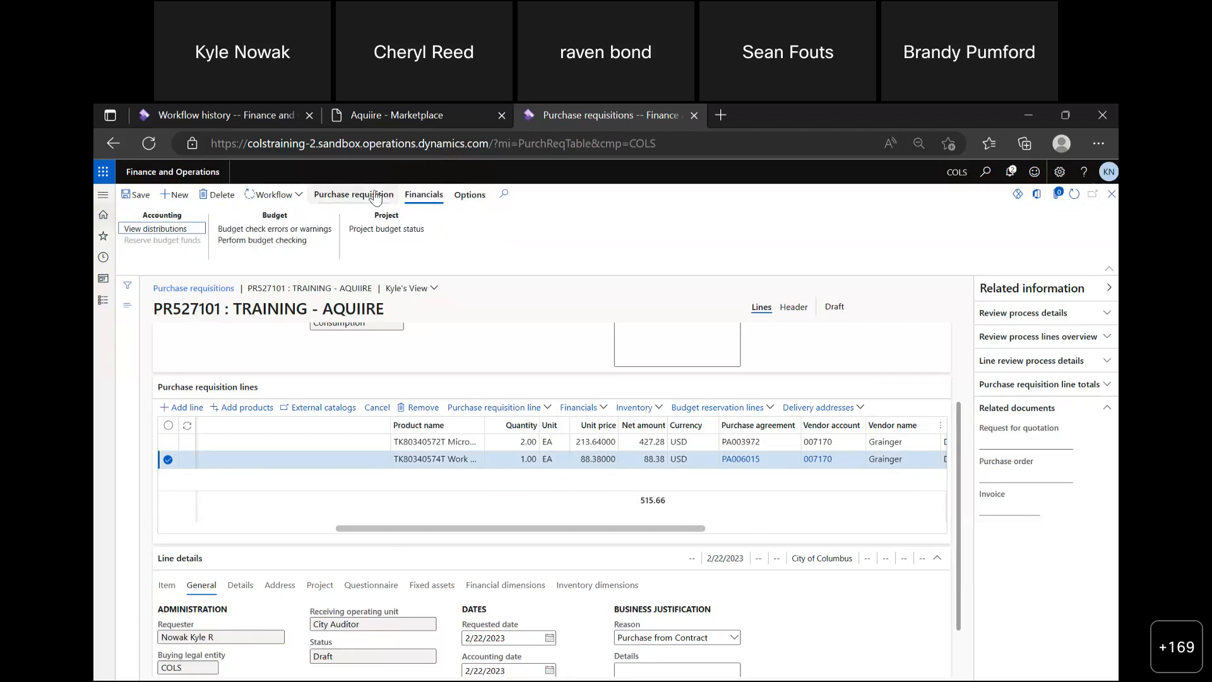
left_click(375, 197)
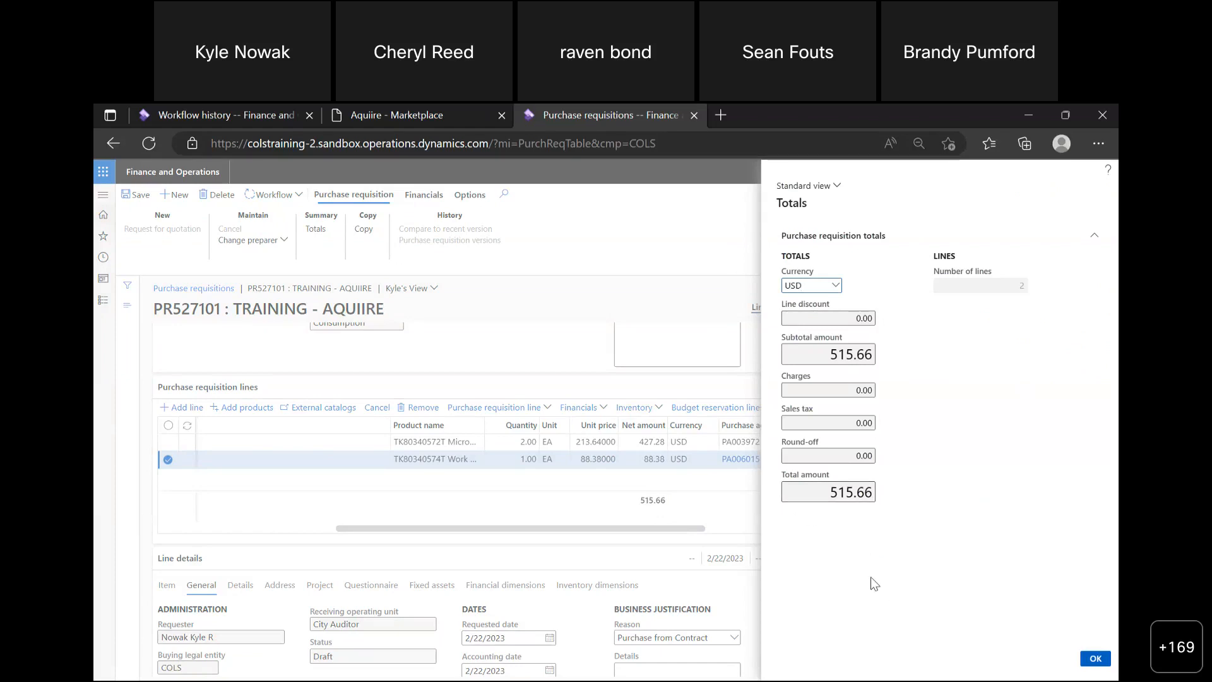
left_click(1095, 659)
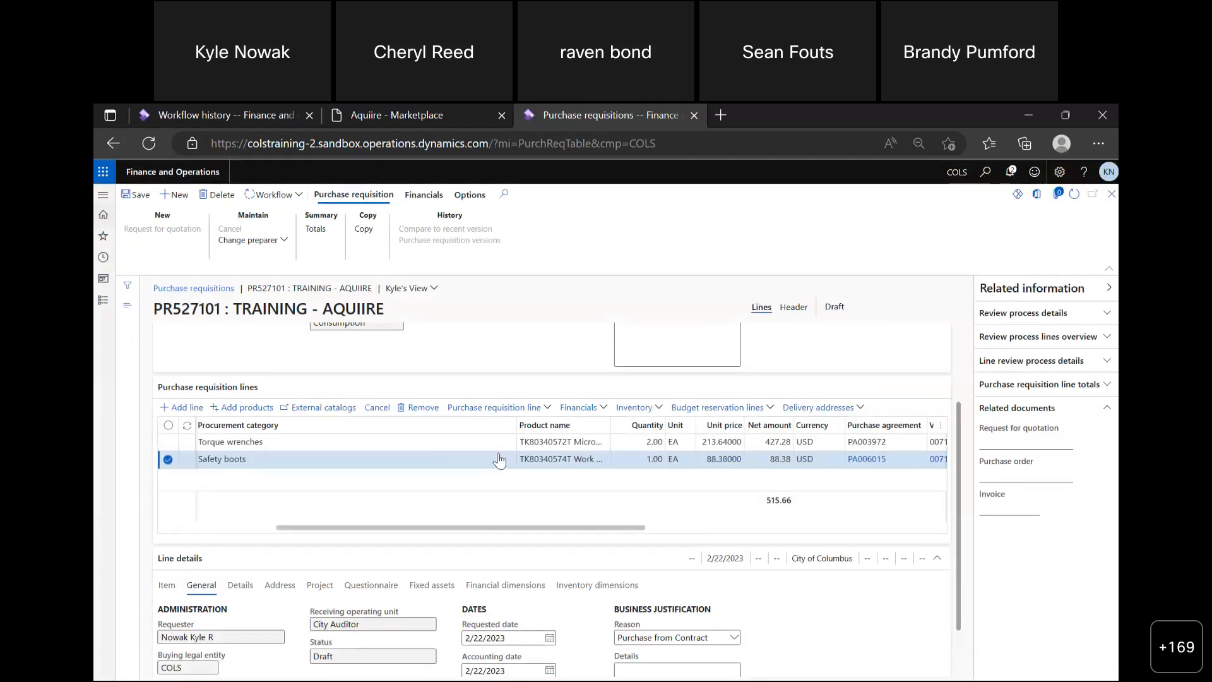
Assign the general budget reservation BRPR017390 (DPU/Damage Prev/Small Tools) to the Torque wrenches line.
scroll(500, 476, "up", 1)
left_click(503, 494)
scroll(400, 536, "down", 2)
left_click(240, 532)
left_click(213, 578)
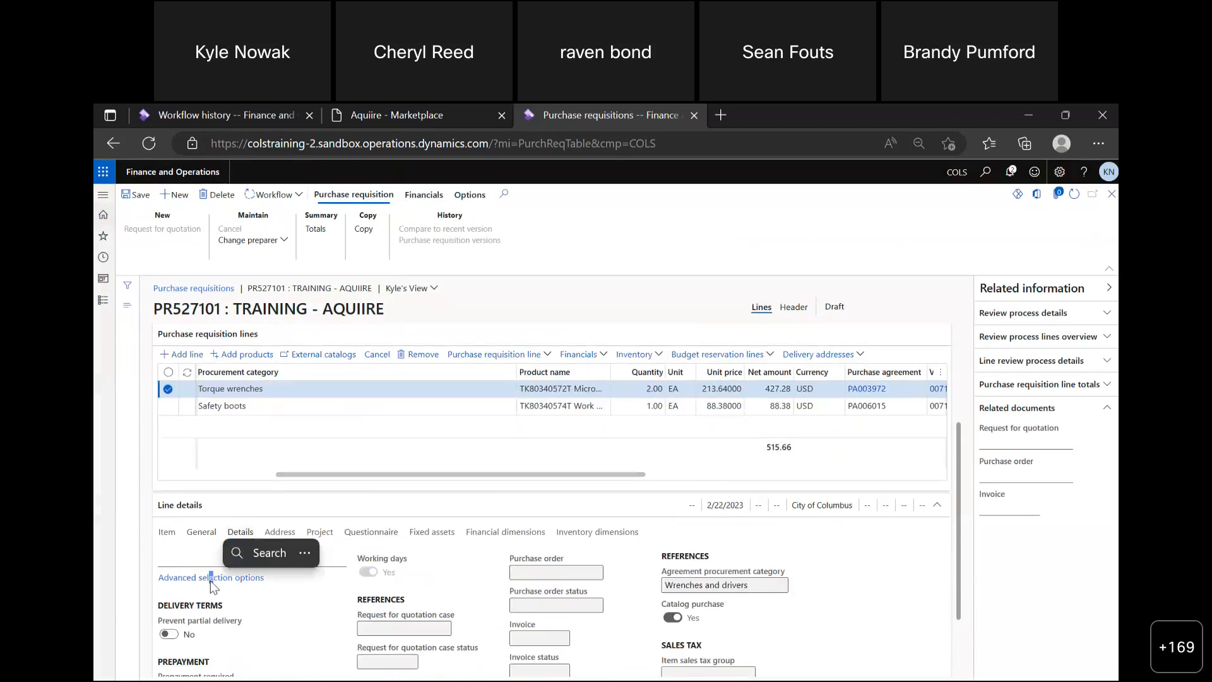
scroll(346, 585, "down", 10)
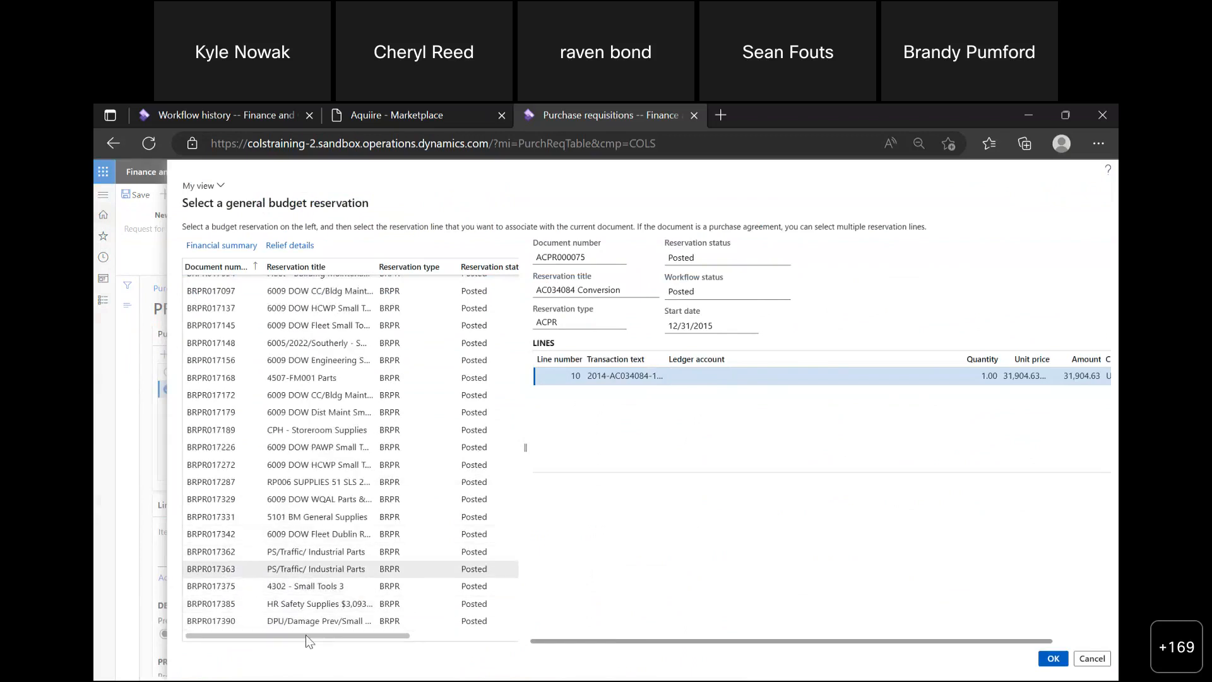
left_click(310, 605)
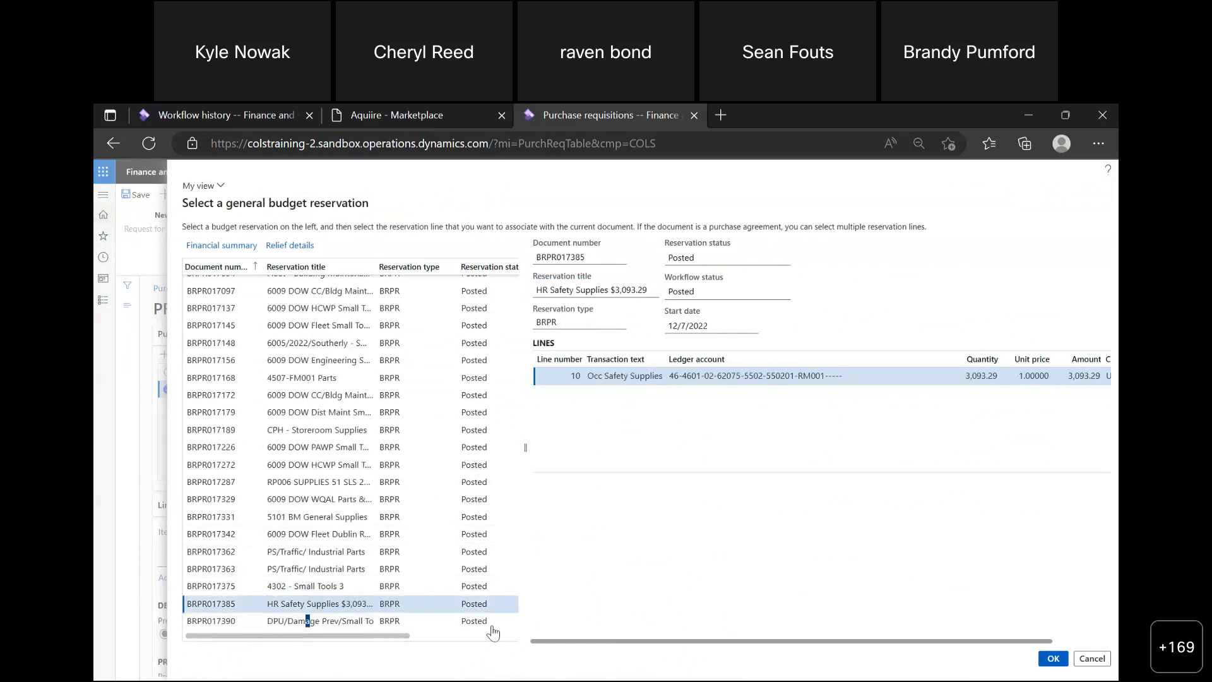
left_click(433, 621)
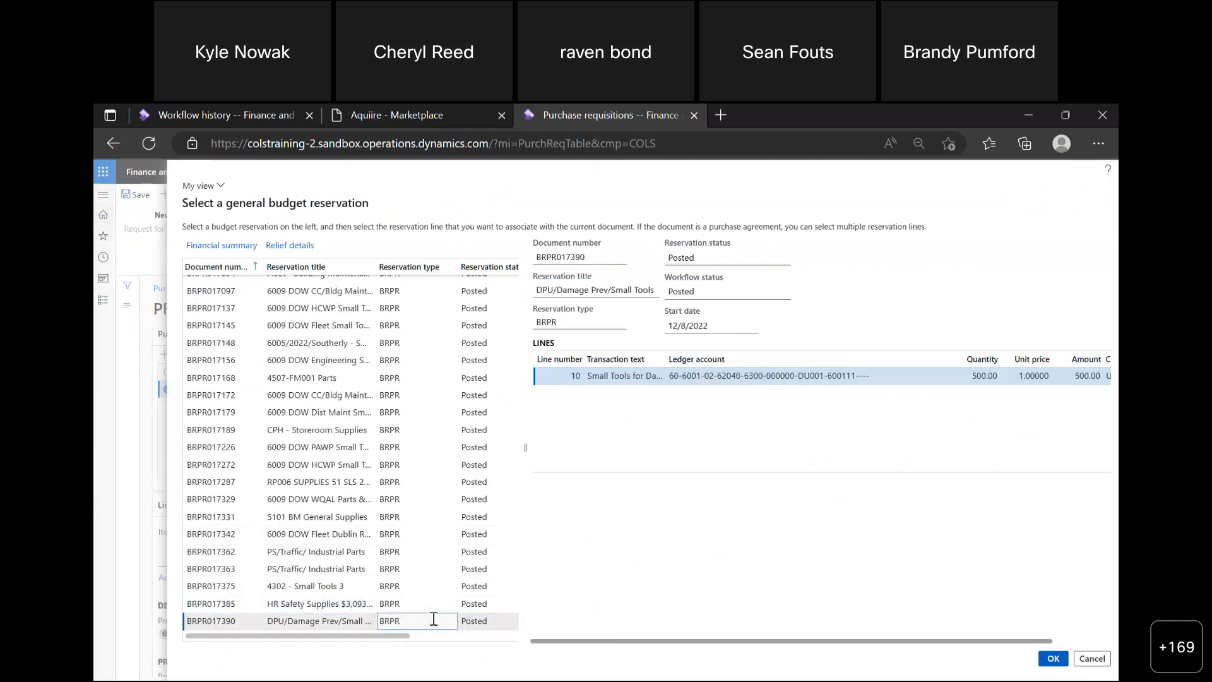
left_click(1050, 660)
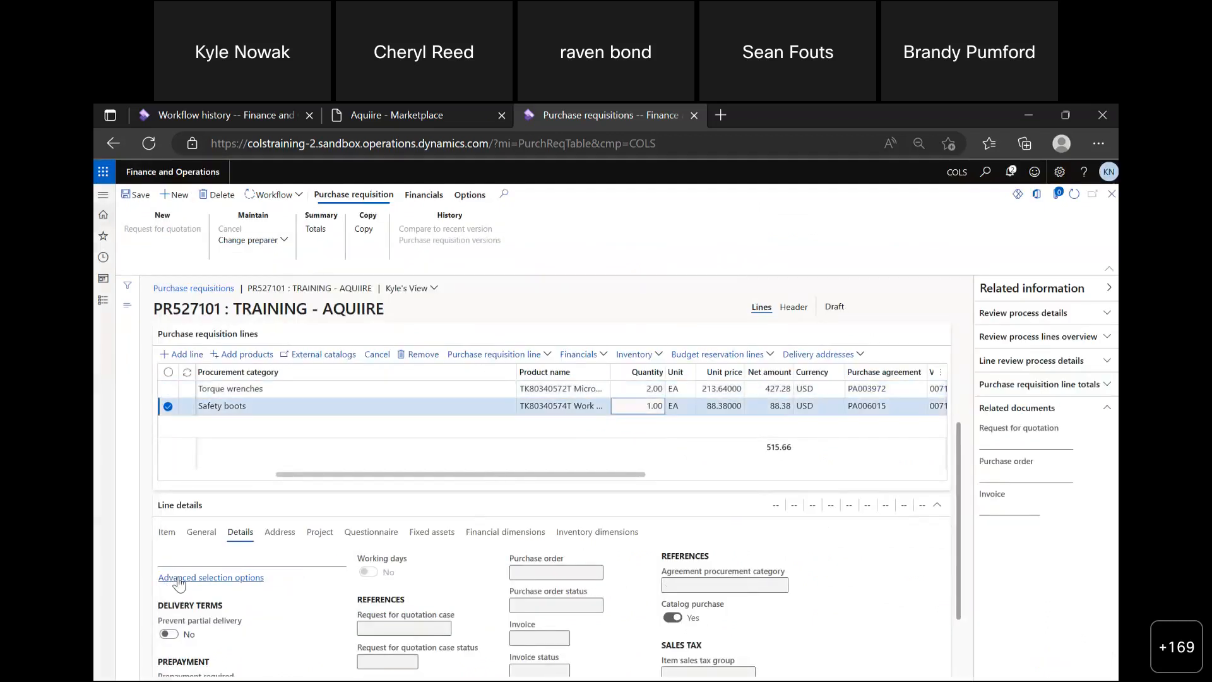
left_click(177, 578)
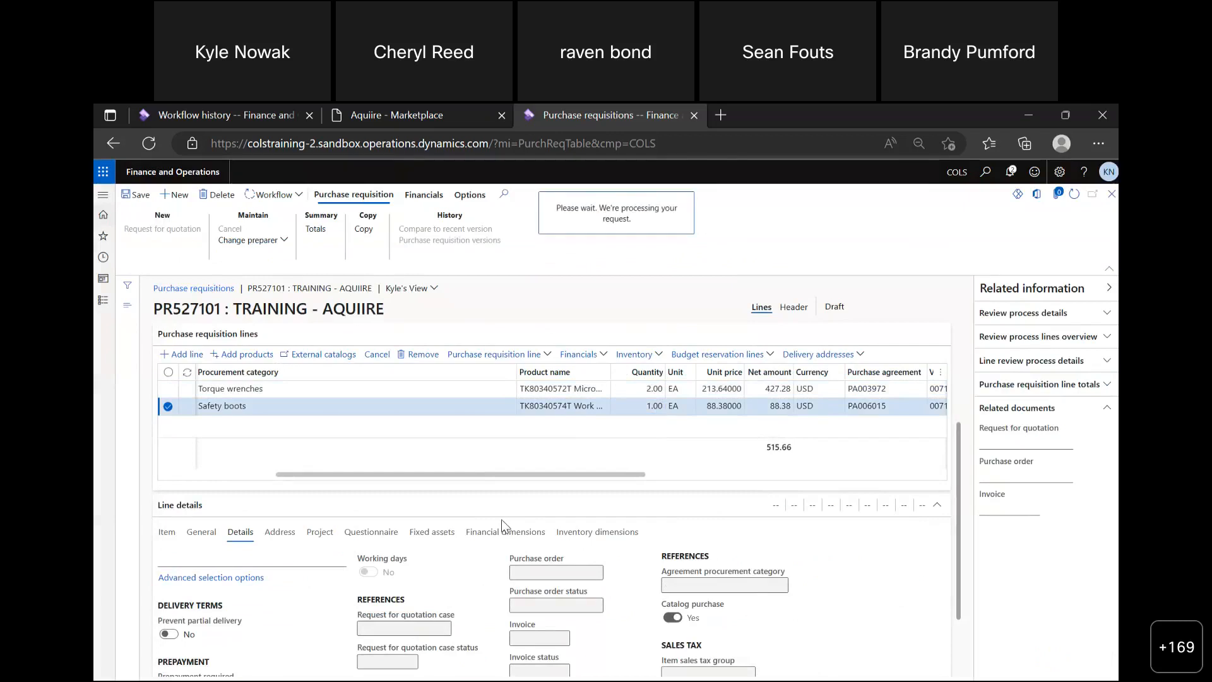
scroll(409, 529, "down", 15)
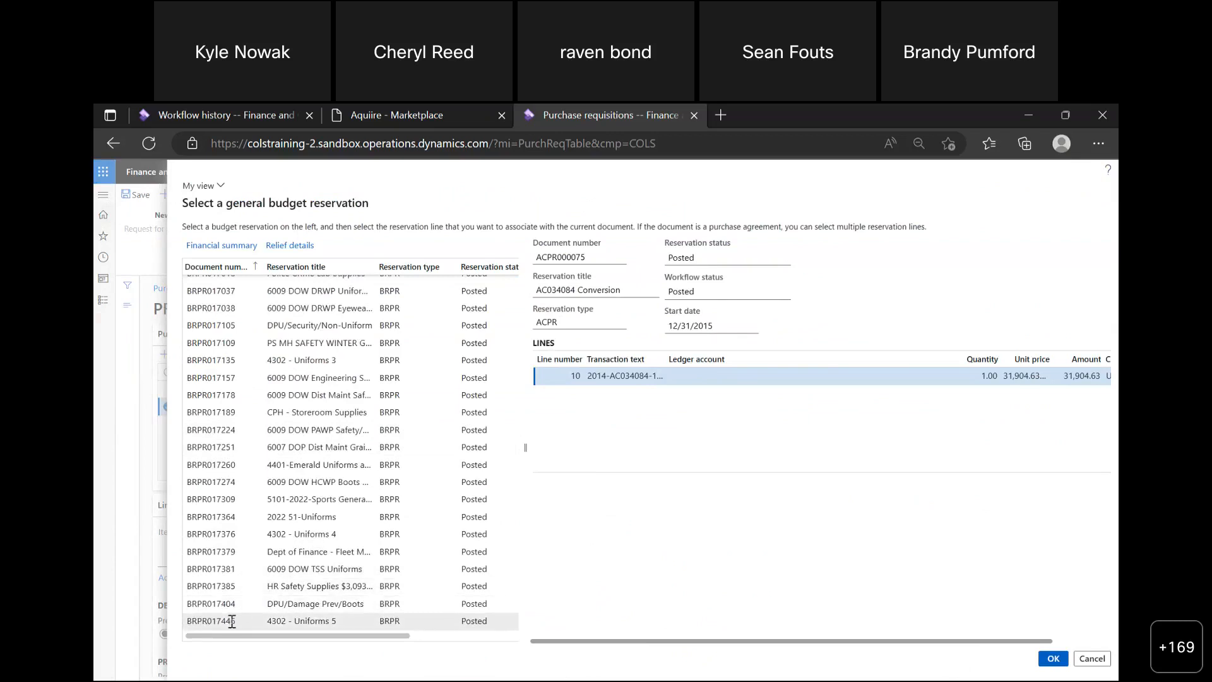
left_click(232, 622)
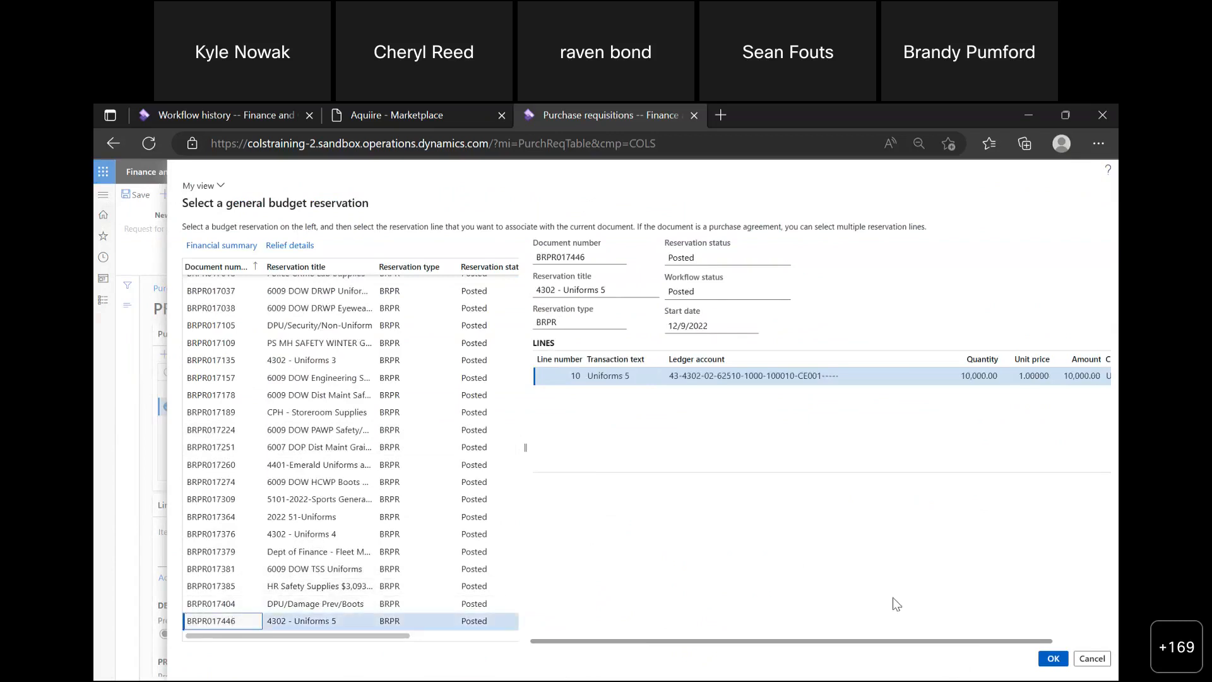
left_click(1052, 659)
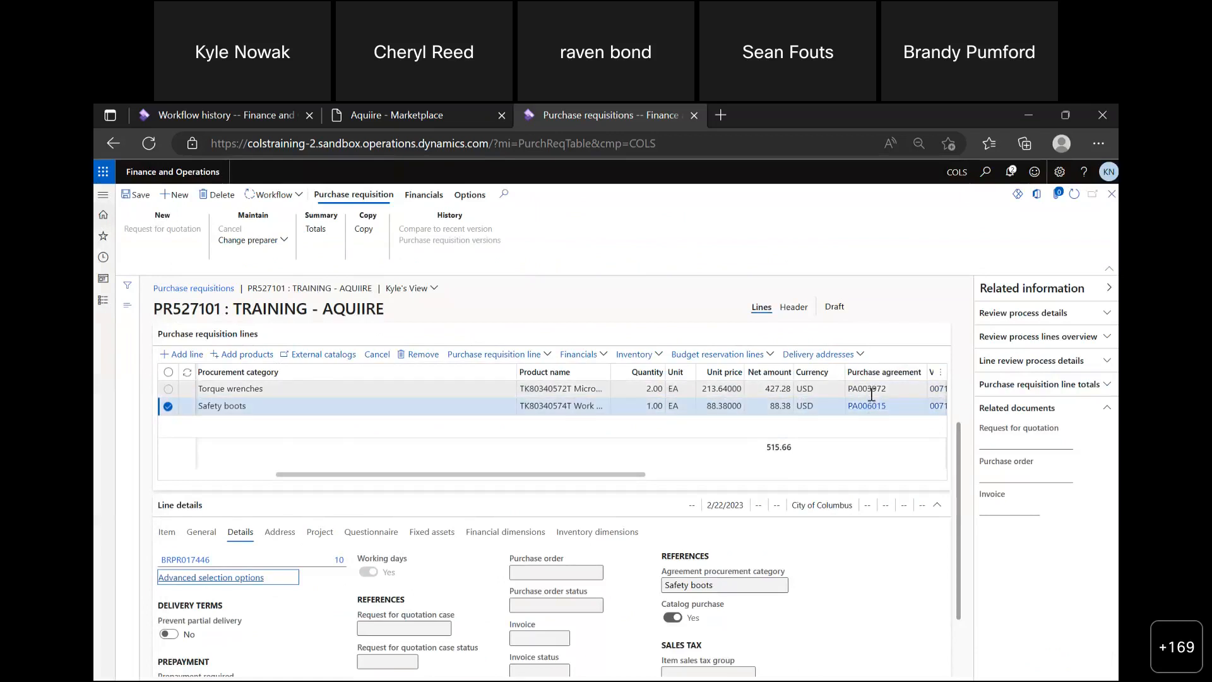
Perform budget checking on the purchase requisition.
left_click_drag(569, 476, 437, 477)
left_click_drag(530, 477, 378, 500)
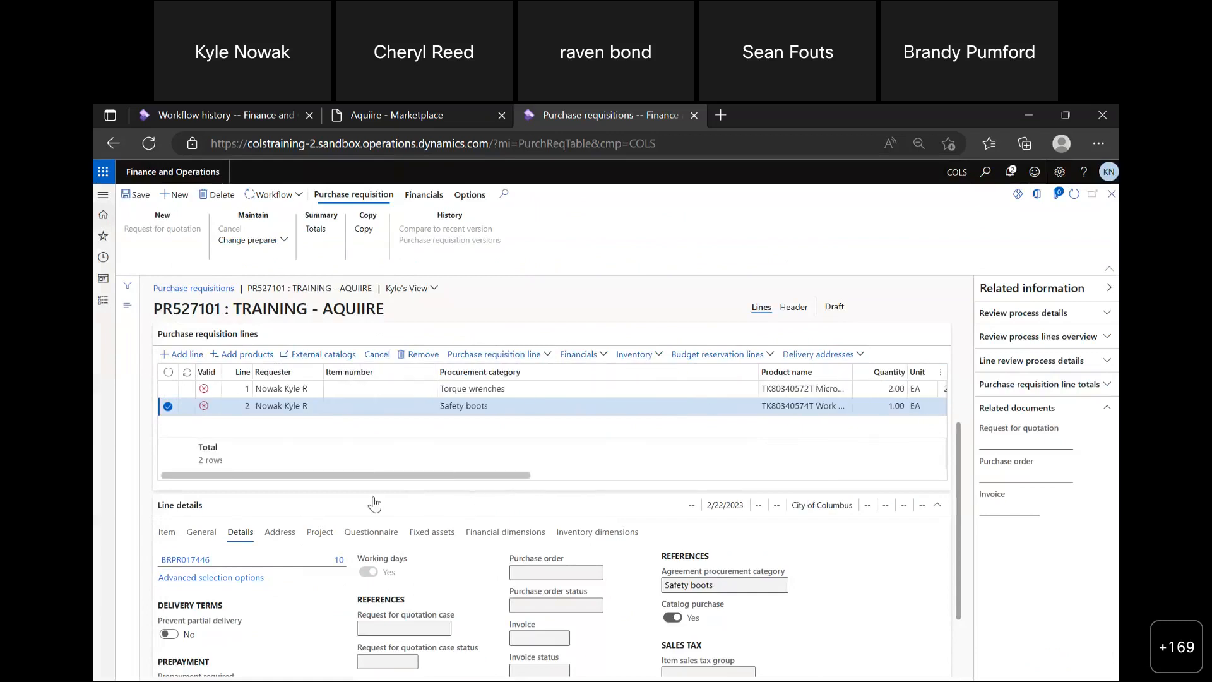
scroll(298, 468, "up", 1)
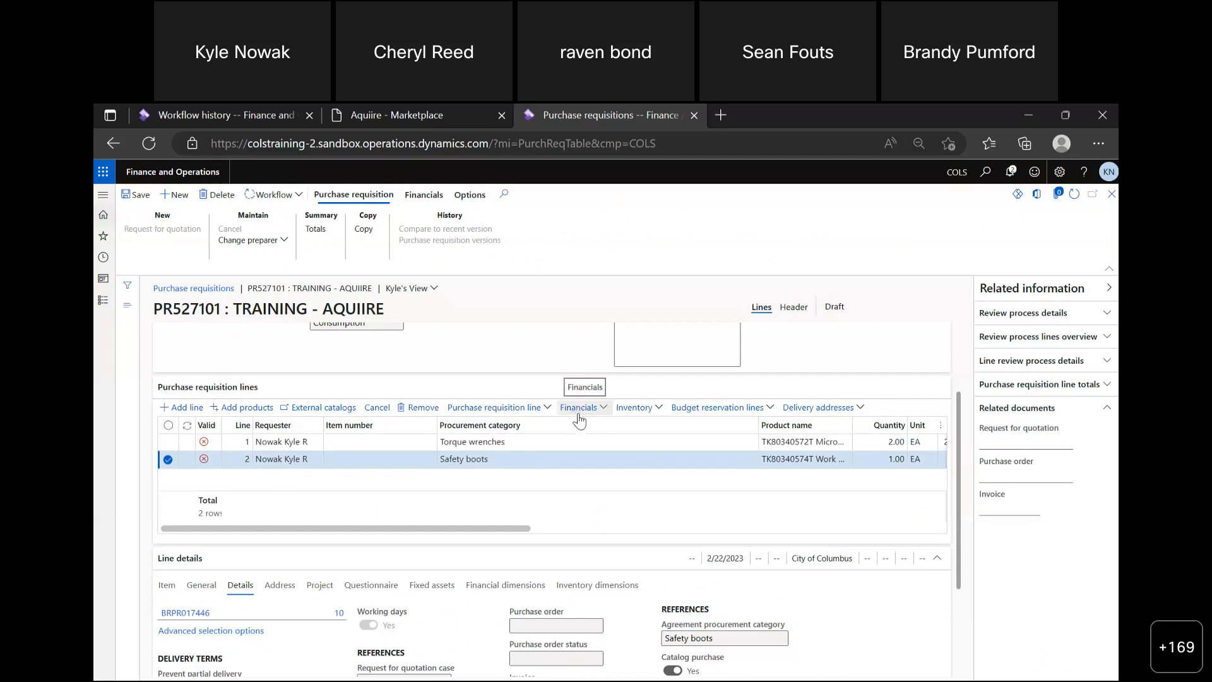
left_click(416, 197)
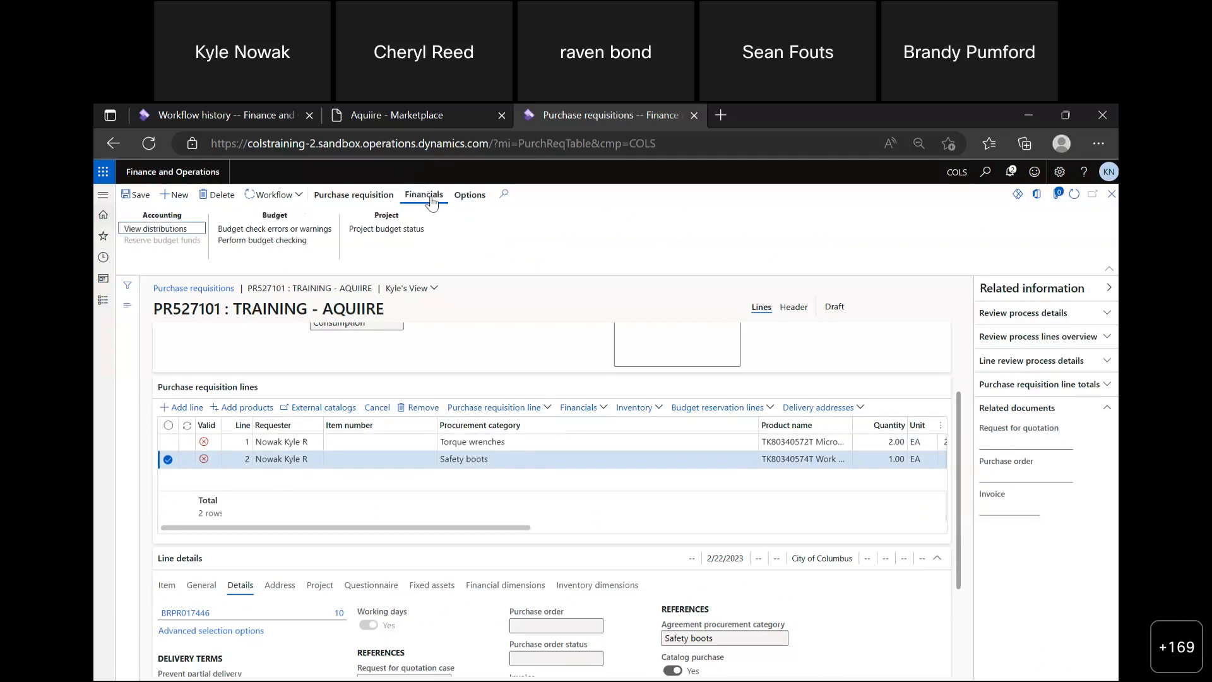
left_click(269, 242)
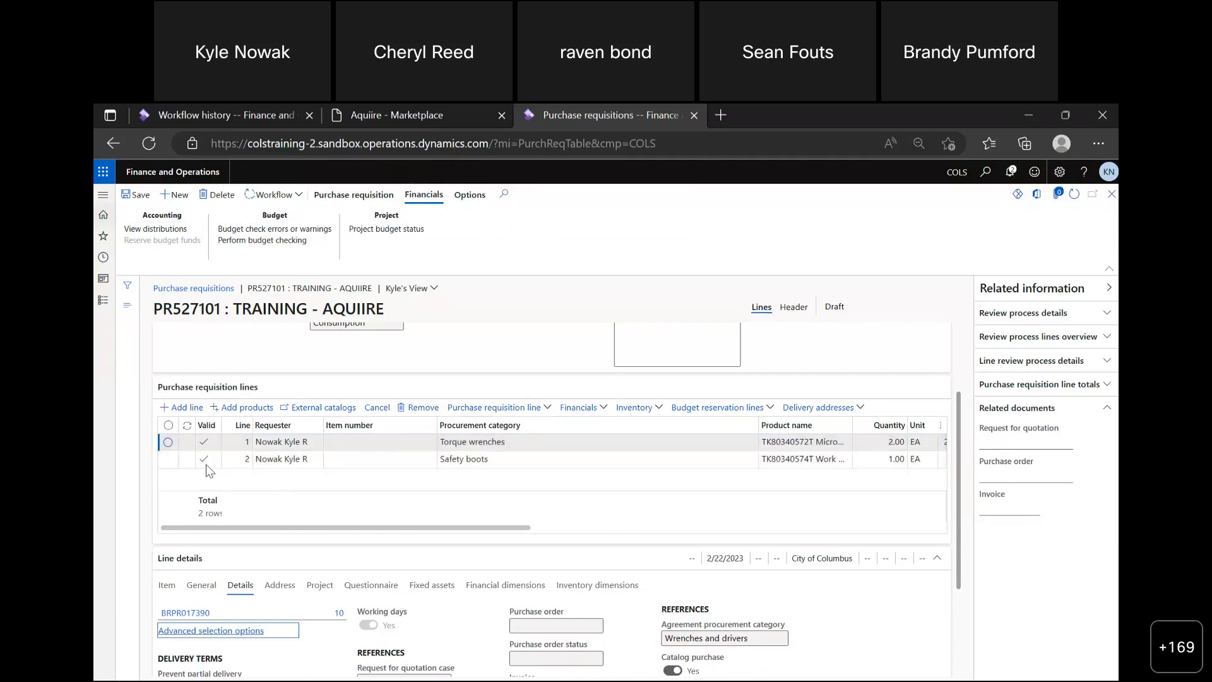
Review the validity, net amount, purchase agreement and vendor columns of both purchase requisition lines.
mouse_move(330, 525)
left_mouse_down()
mouse_move(465, 527)
mouse_move(341, 528)
left_mouse_up()
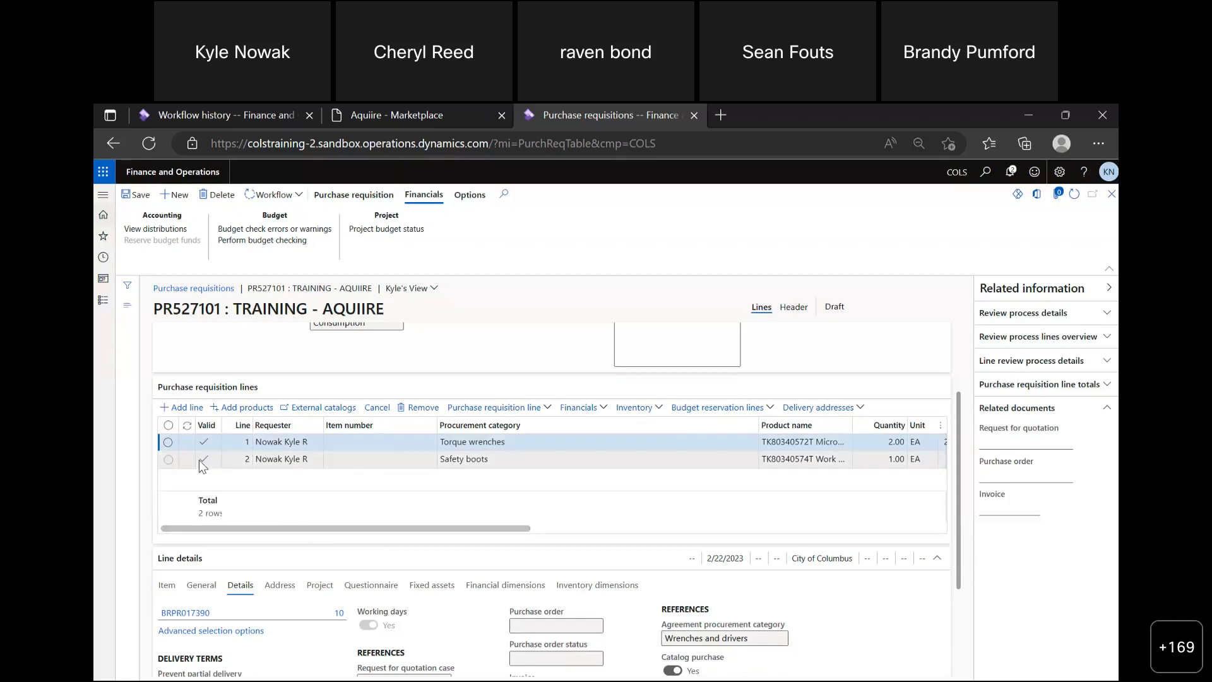
left_click_drag(220, 529, 481, 536)
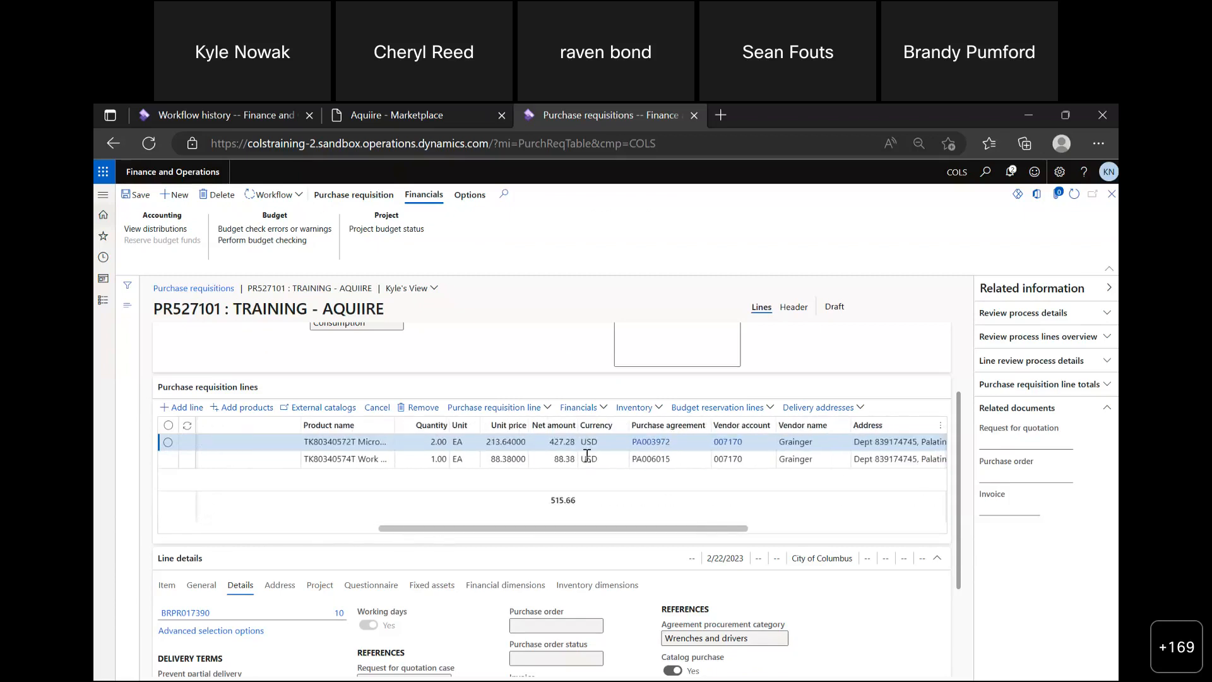
left_click_drag(623, 529, 319, 508)
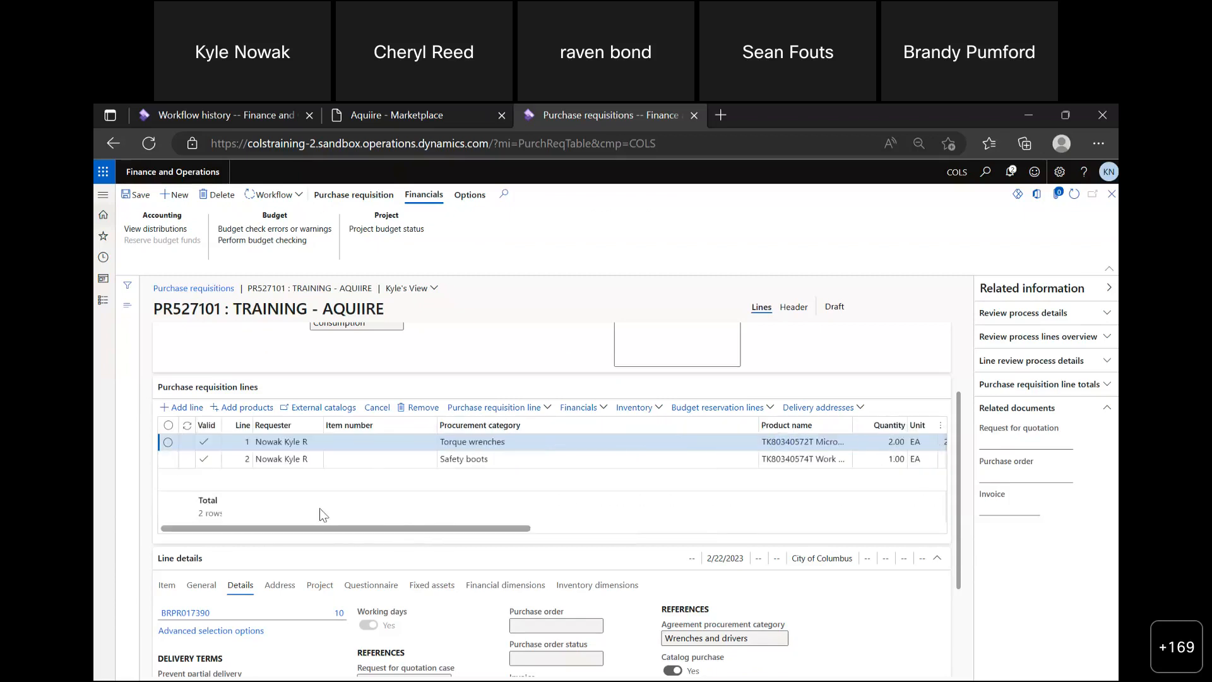
Check the business justification reason in the requisition header and in the Torque wrenches line's general details.
scroll(638, 401, "up", 2)
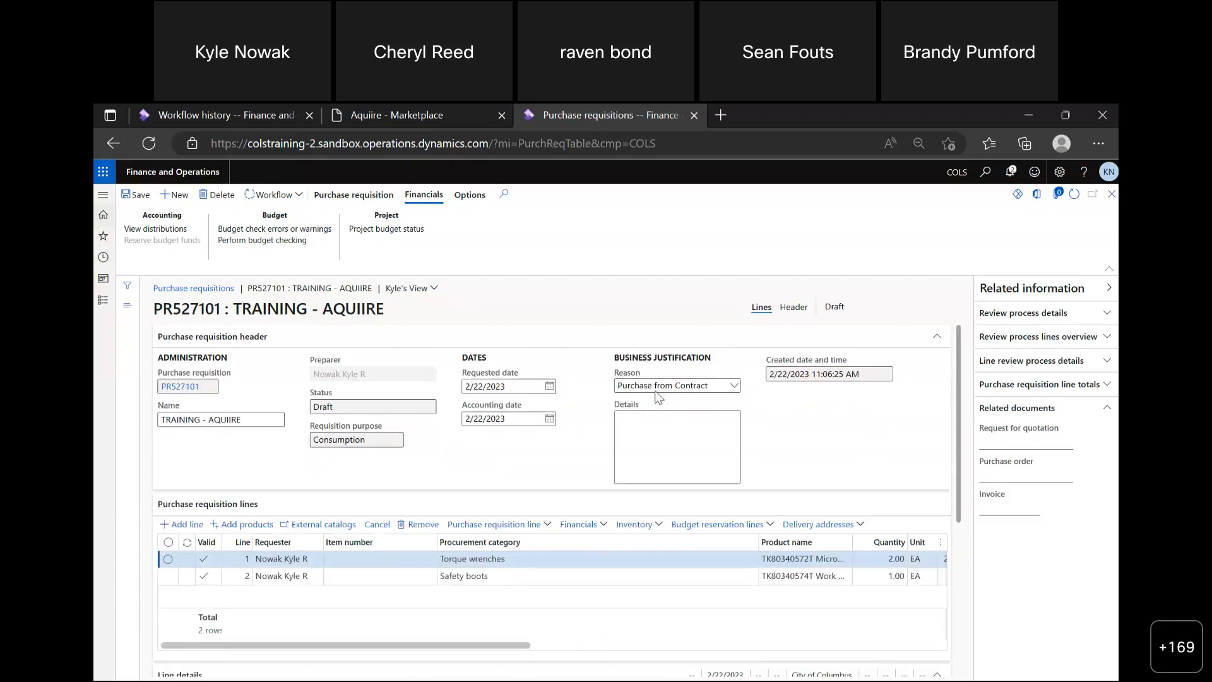
scroll(591, 472, "down", 3)
left_click(201, 489)
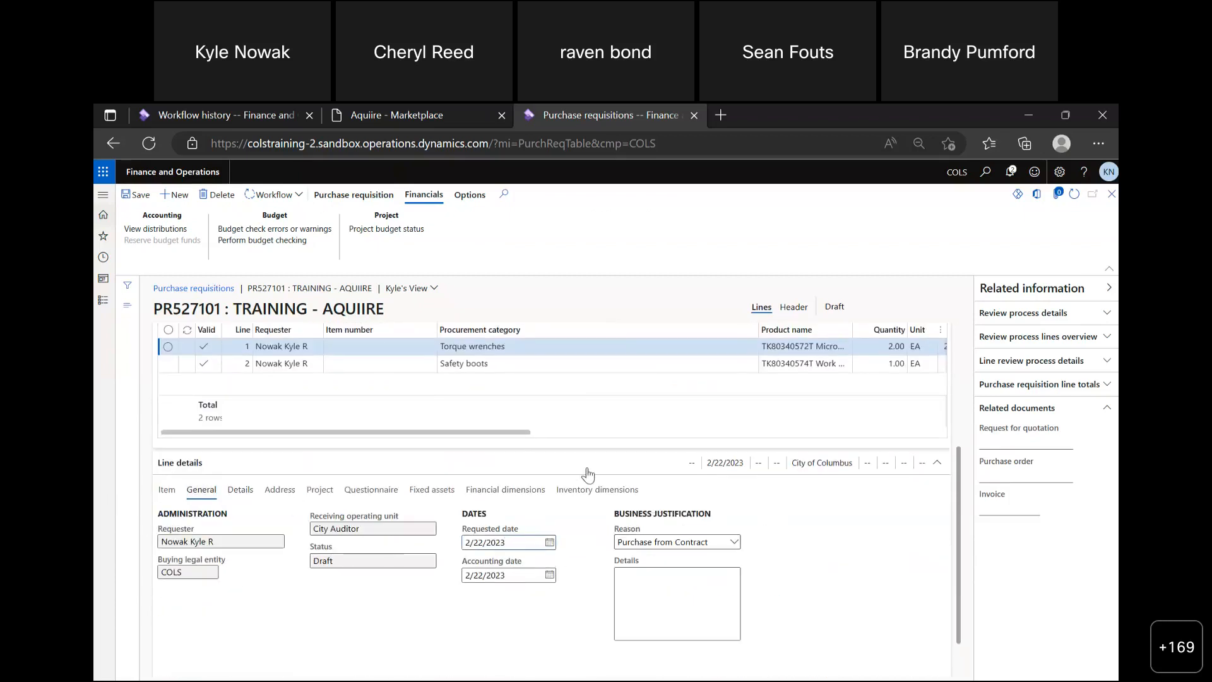
Submit the purchase requisition to the approval workflow and switch to the training slides in PowerPoint.
scroll(593, 477, "up", 3)
scroll(593, 476, "up", 1)
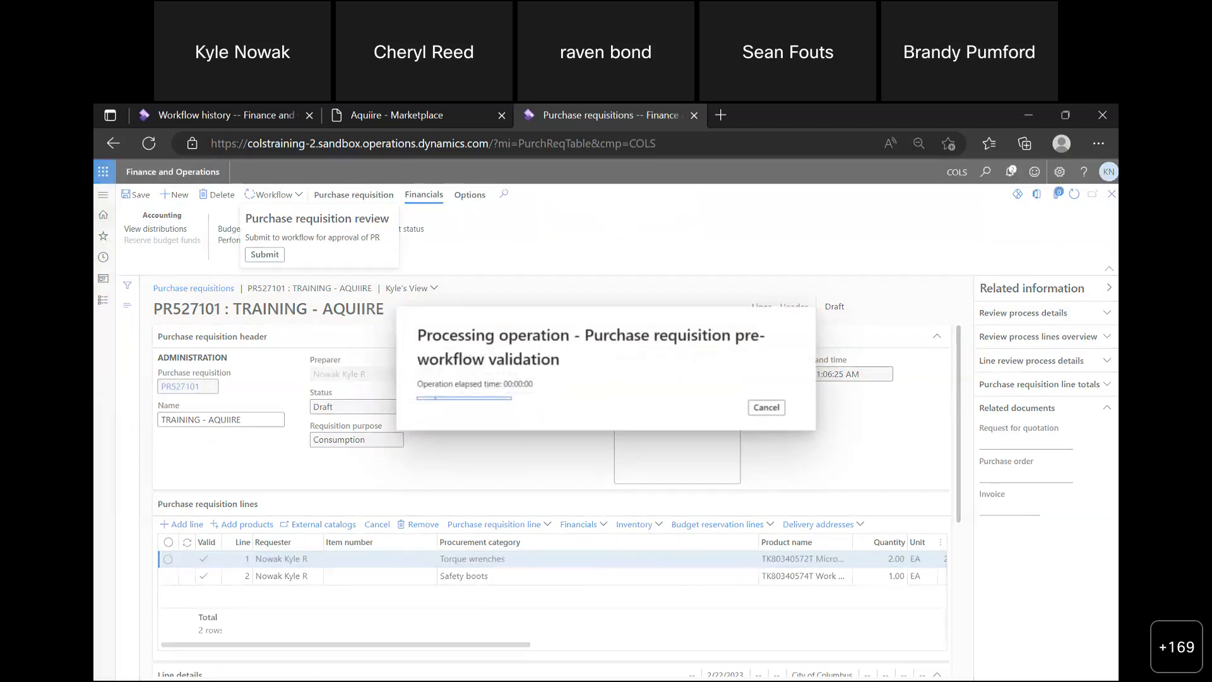
key("alt+Tab")
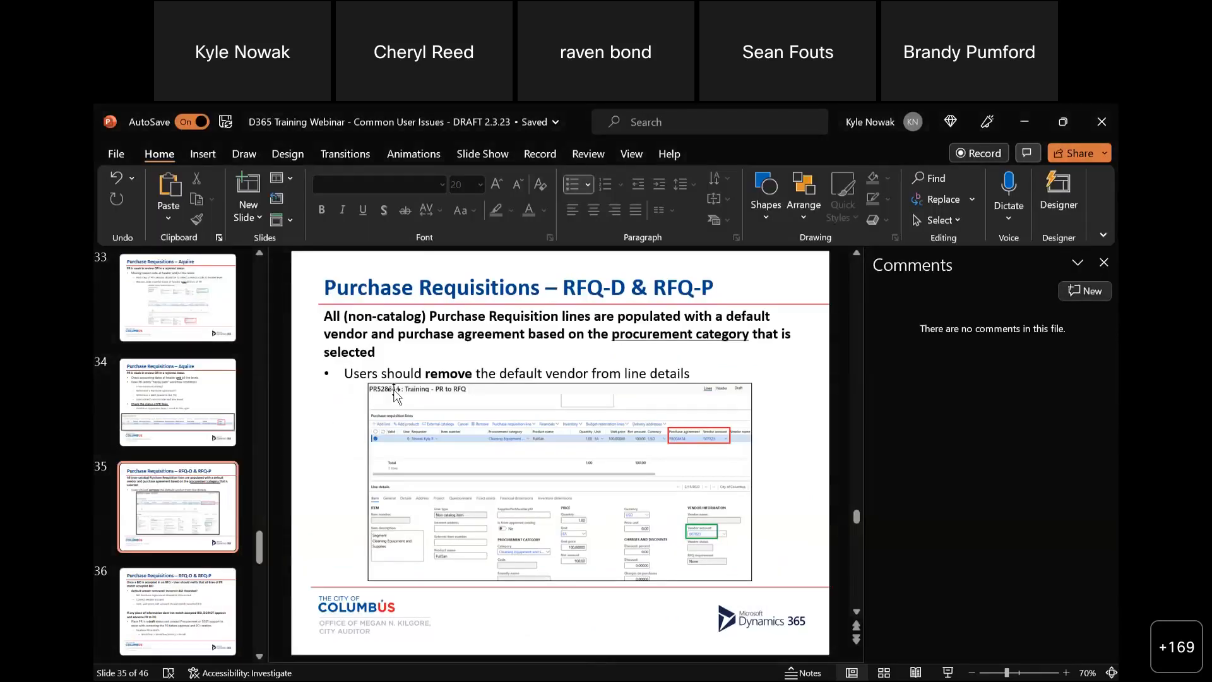